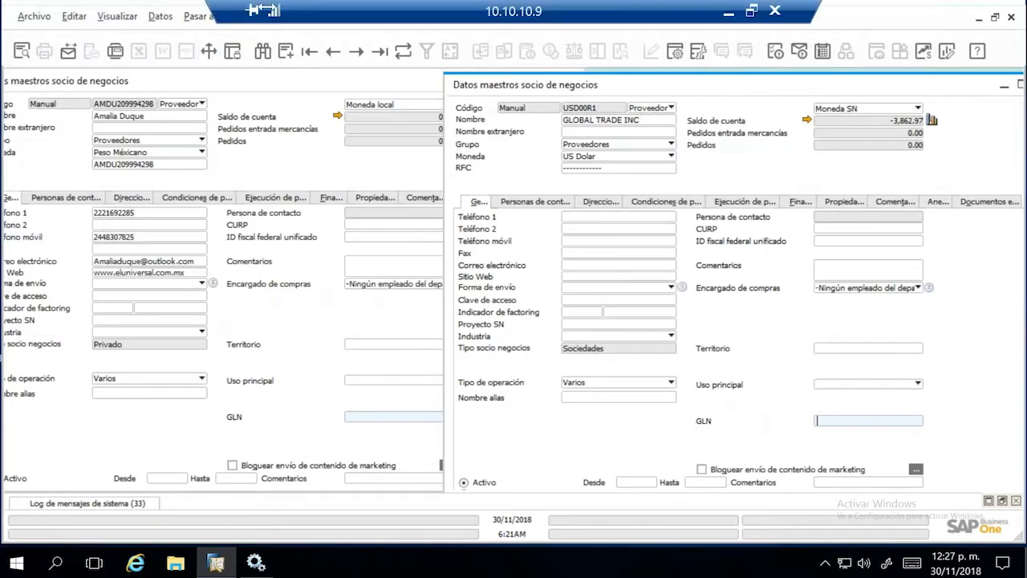
{"action": "left_click", "coordinate": [243, 16]}
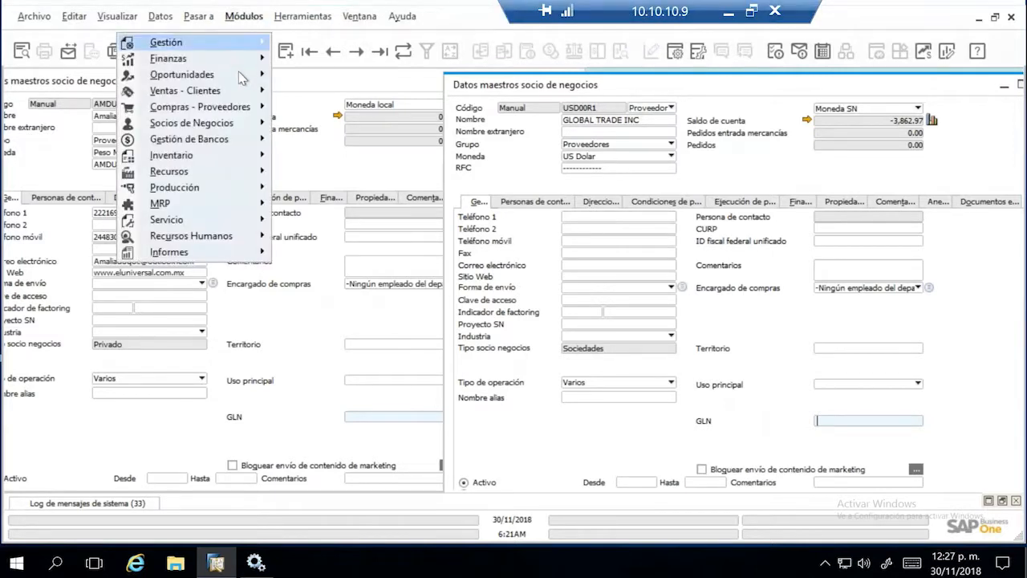
{"action": "mouse_move", "coordinate": [231, 126]}
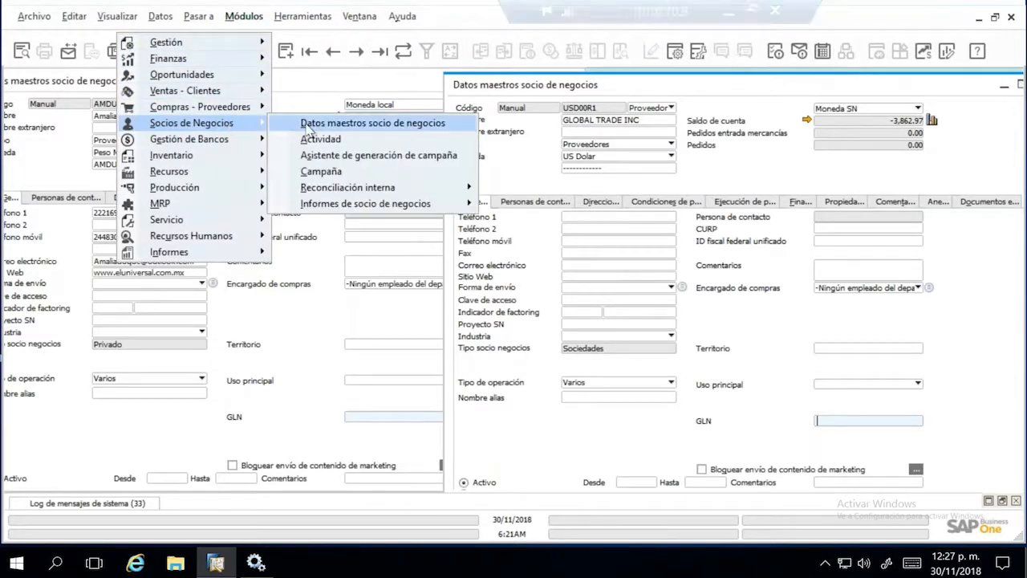
{"action": "left_click", "coordinate": [508, 134]}
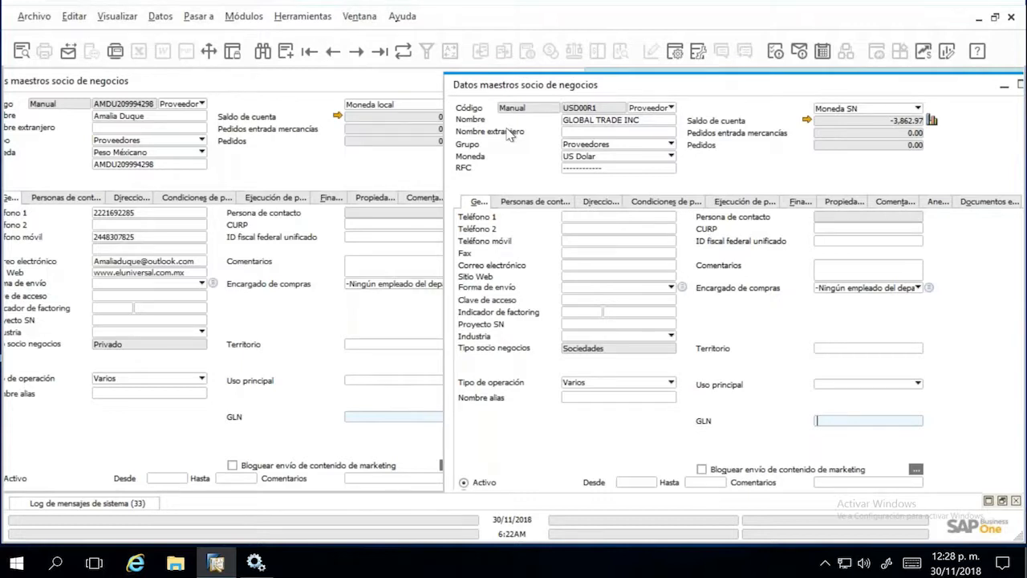
{"action": "left_click", "coordinate": [286, 155]}
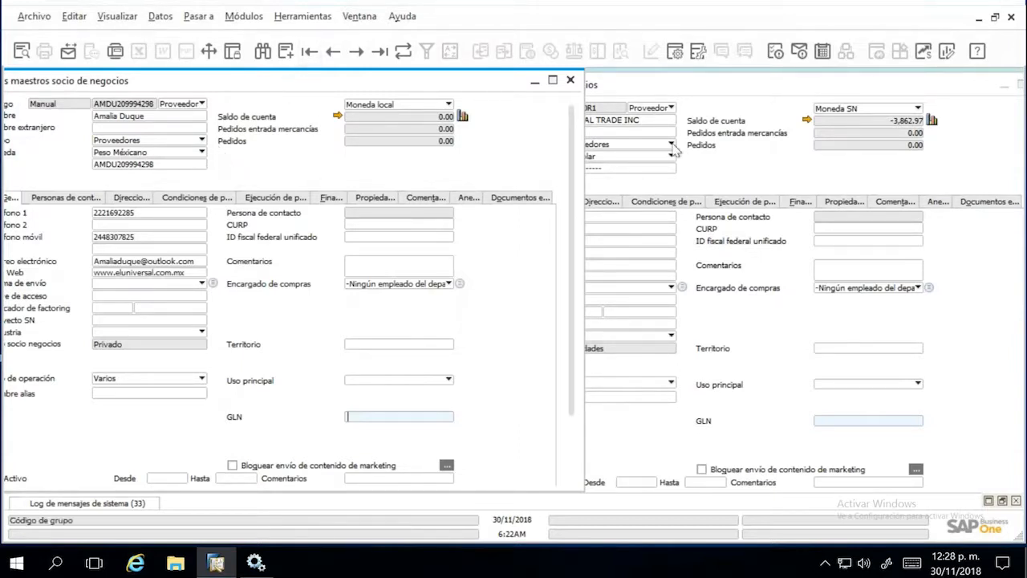
Review GLOBAL TRADE INC's account balance details and the currency options for displaying the balance.
{"action": "left_click", "coordinate": [808, 122]}
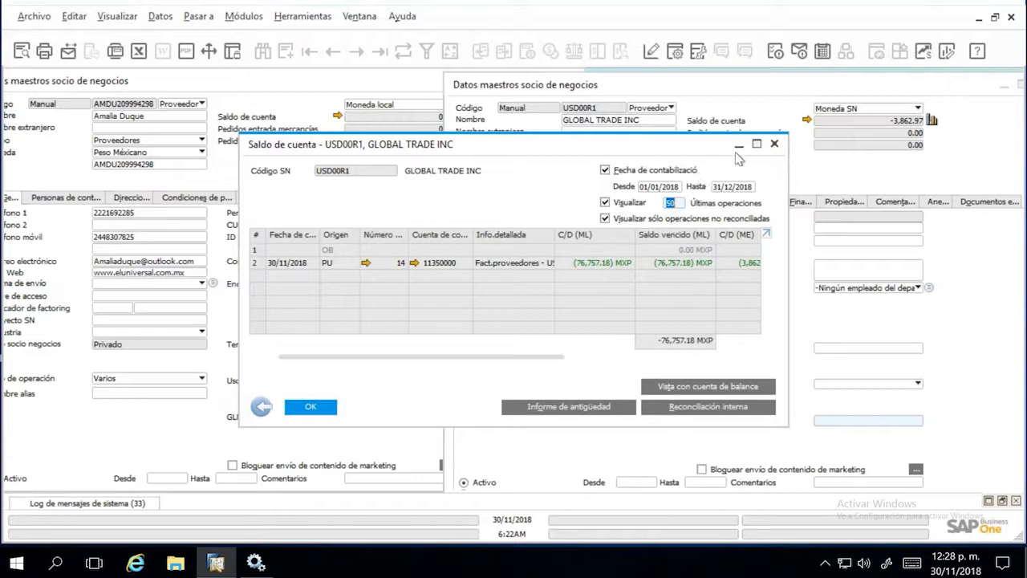
{"action": "left_click", "coordinate": [774, 143]}
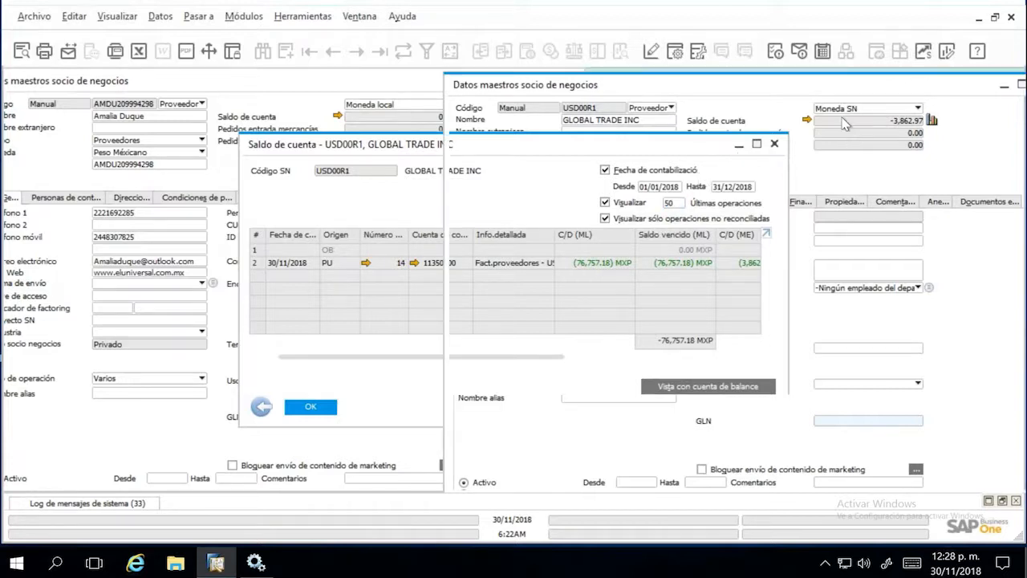
{"action": "left_click", "coordinate": [915, 109]}
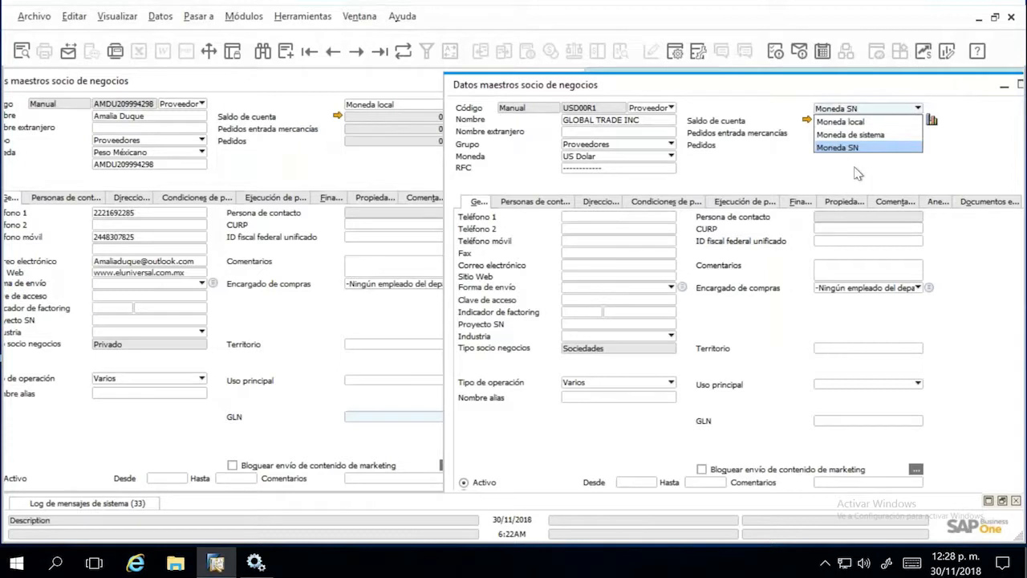
{"action": "left_click", "coordinate": [808, 121]}
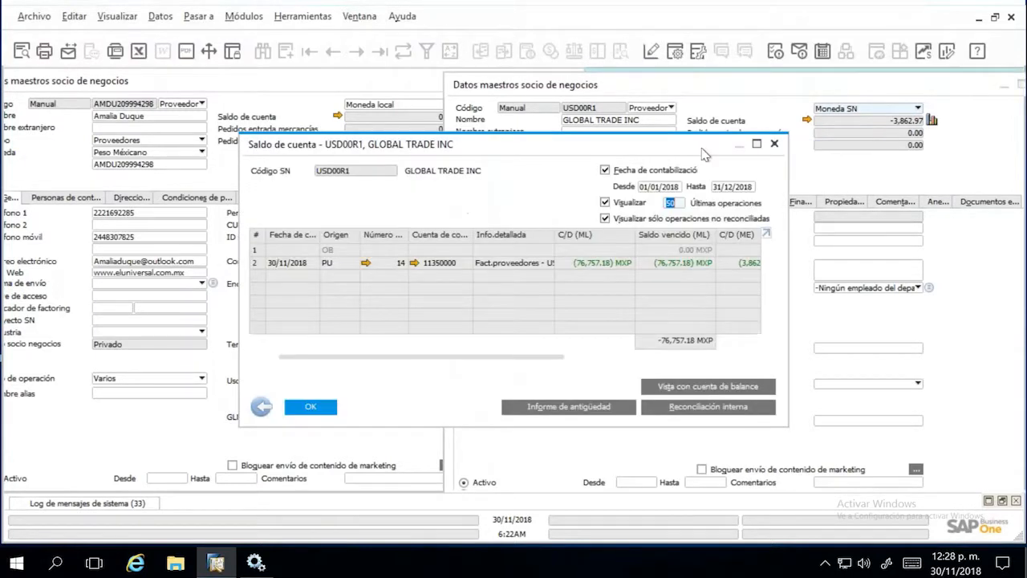
{"action": "left_click", "coordinate": [775, 148]}
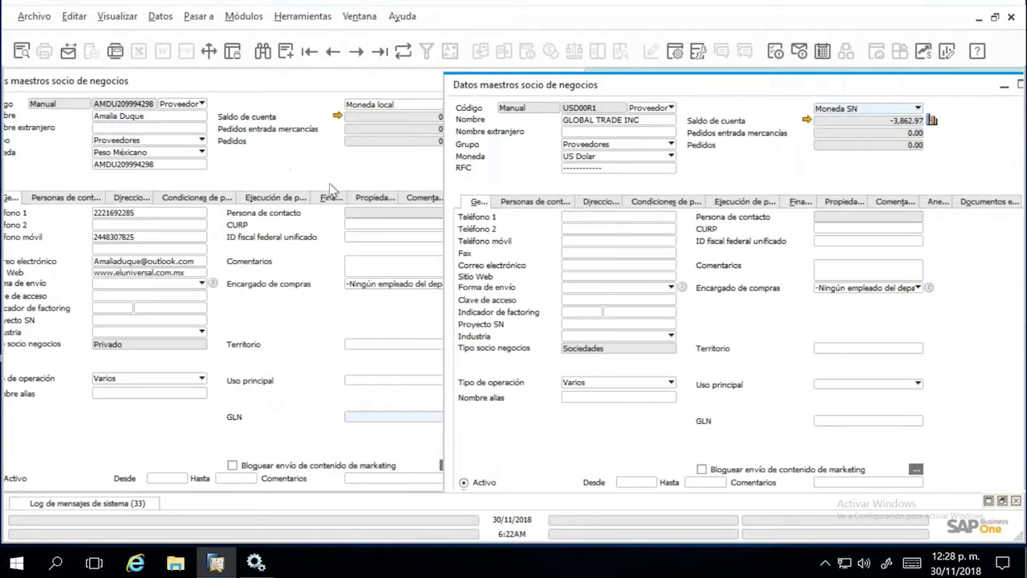
Examine GLOBAL TRADE INC's address data and the associated supplier account in its accounting data.
{"action": "left_click", "coordinate": [329, 189]}
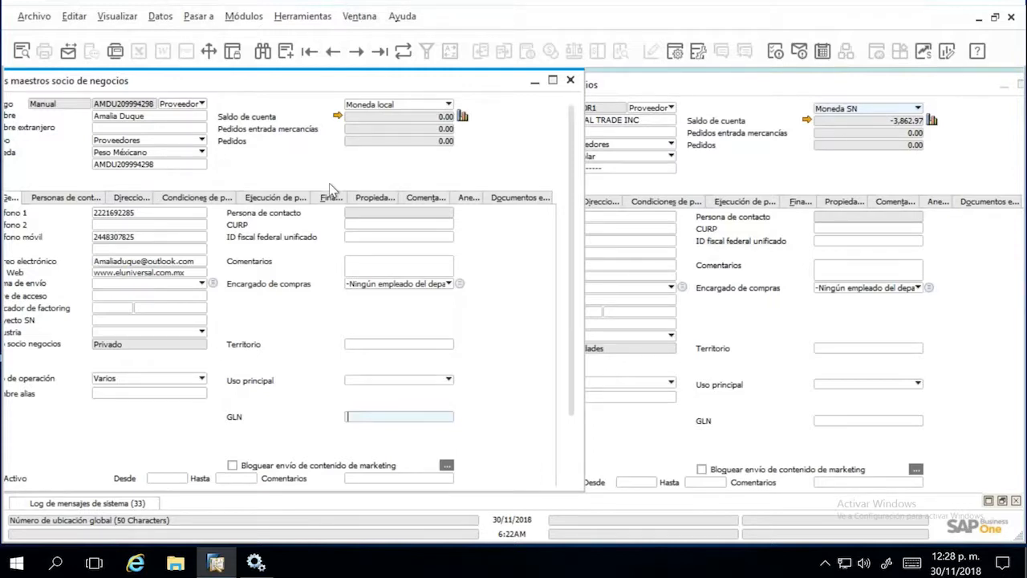
{"action": "left_click", "coordinate": [750, 162]}
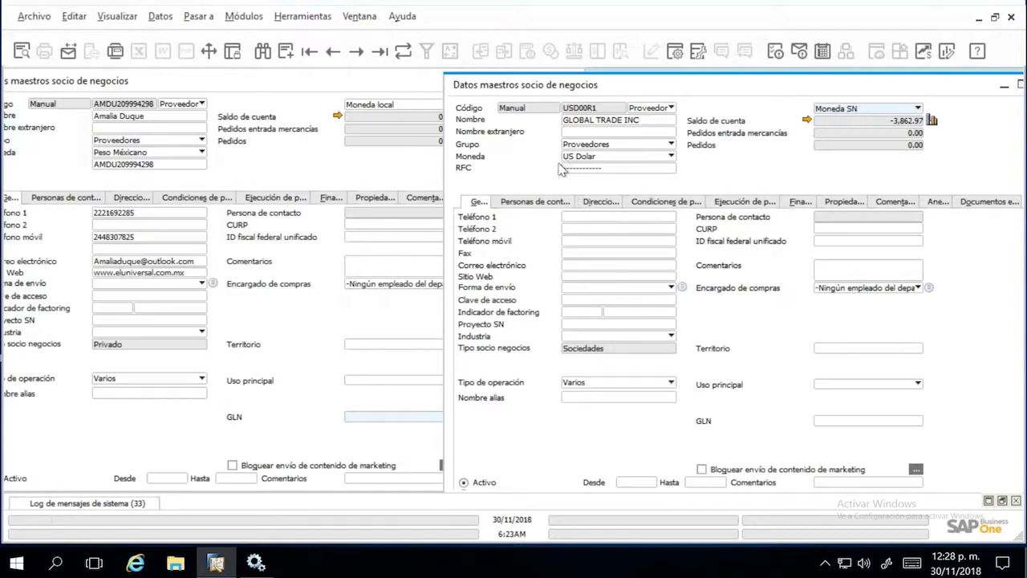
{"action": "left_click", "coordinate": [600, 202]}
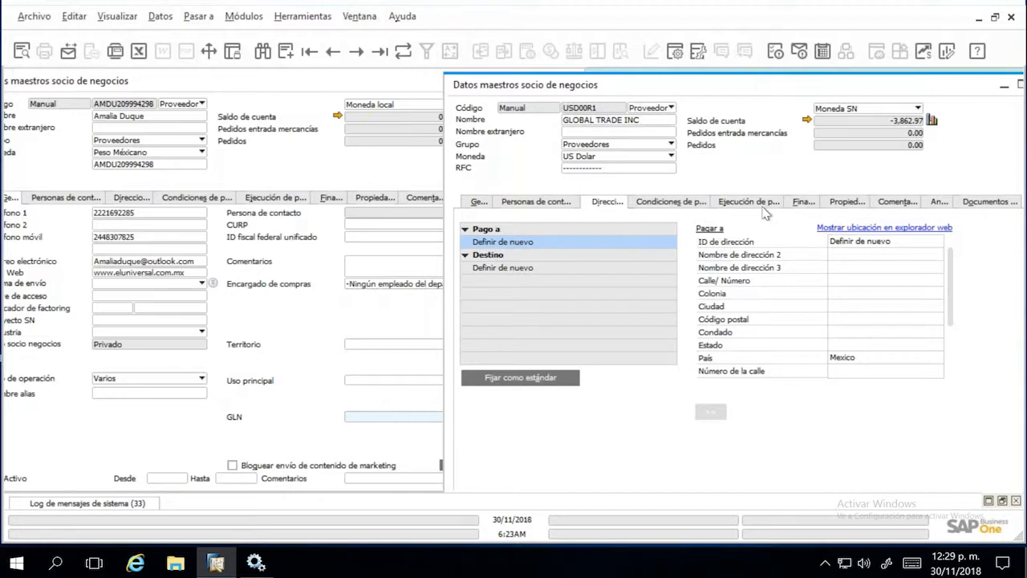
{"action": "left_click", "coordinate": [800, 201]}
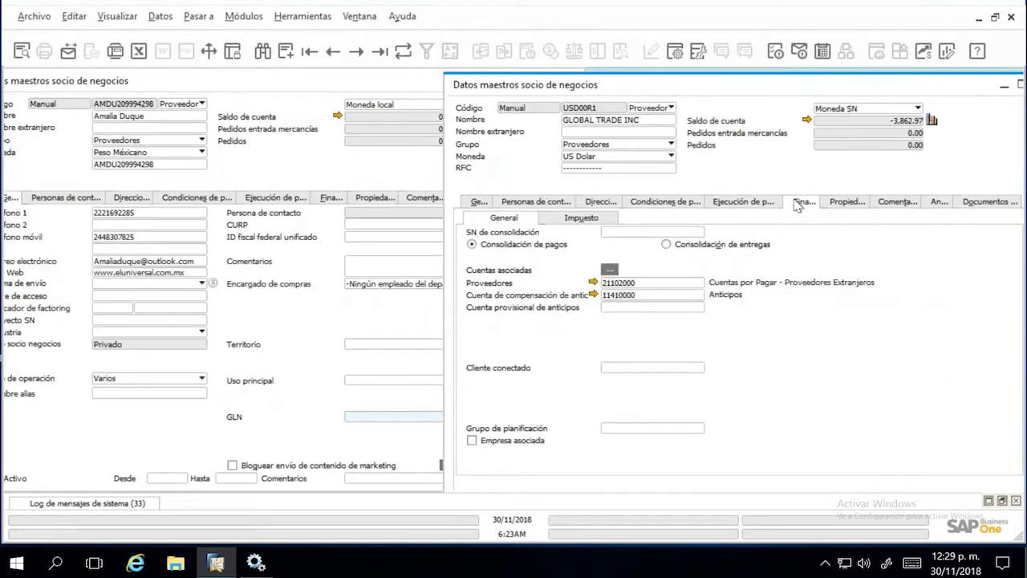
{"action": "double_click", "coordinate": [665, 283]}
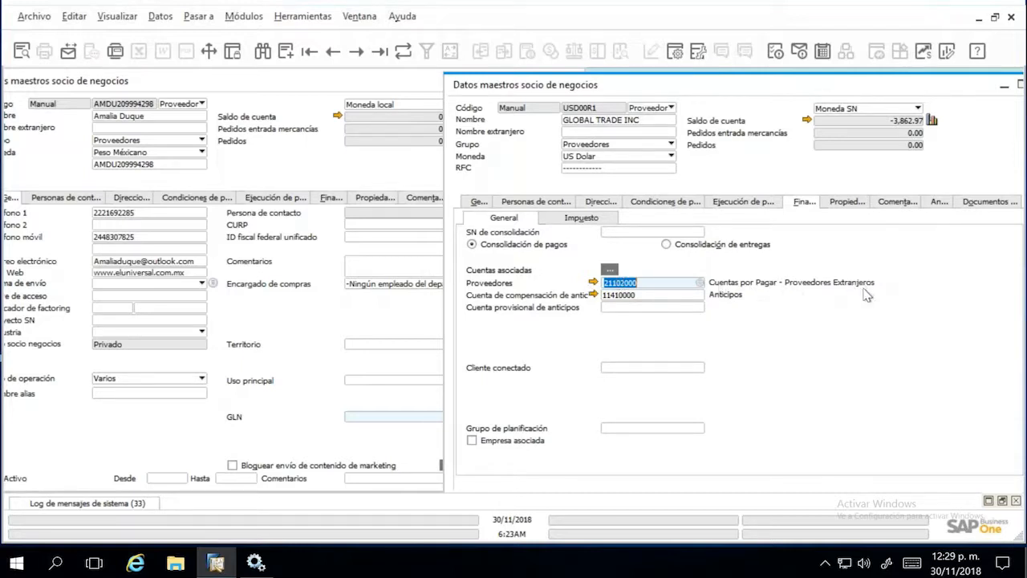
{"action": "left_click", "coordinate": [600, 202]}
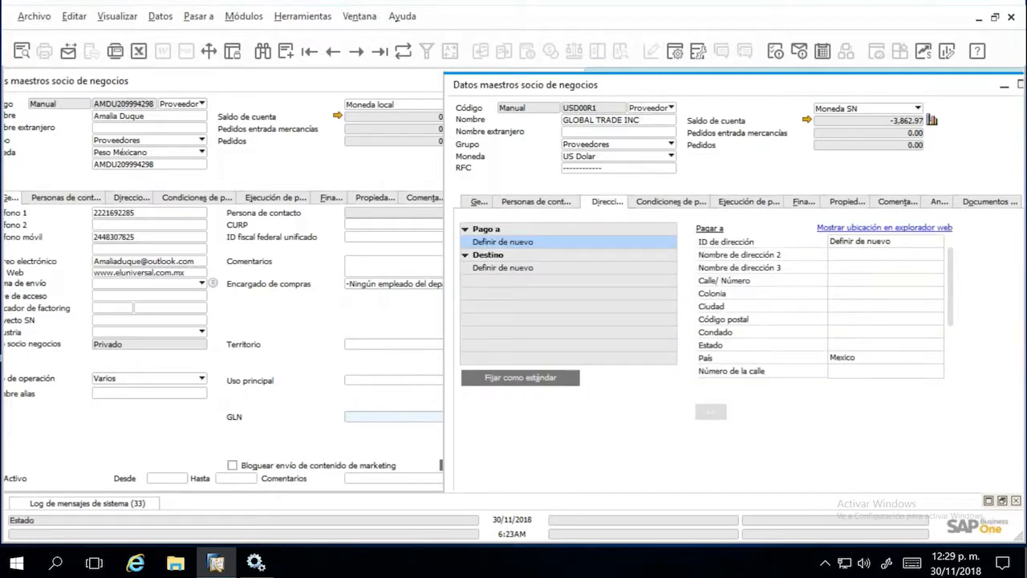
{"action": "left_click", "coordinate": [804, 202]}
{"action": "left_click", "coordinate": [666, 283]}
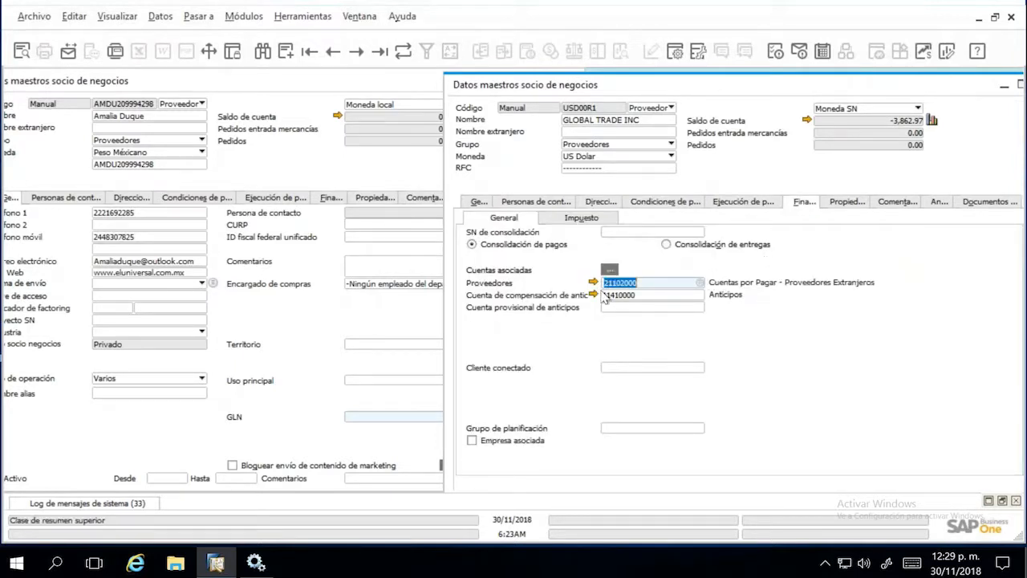
Open the peso supplier's associated payables account in the chart of accounts and compare its currency setting with account 21102000.
{"action": "left_click", "coordinate": [269, 167]}
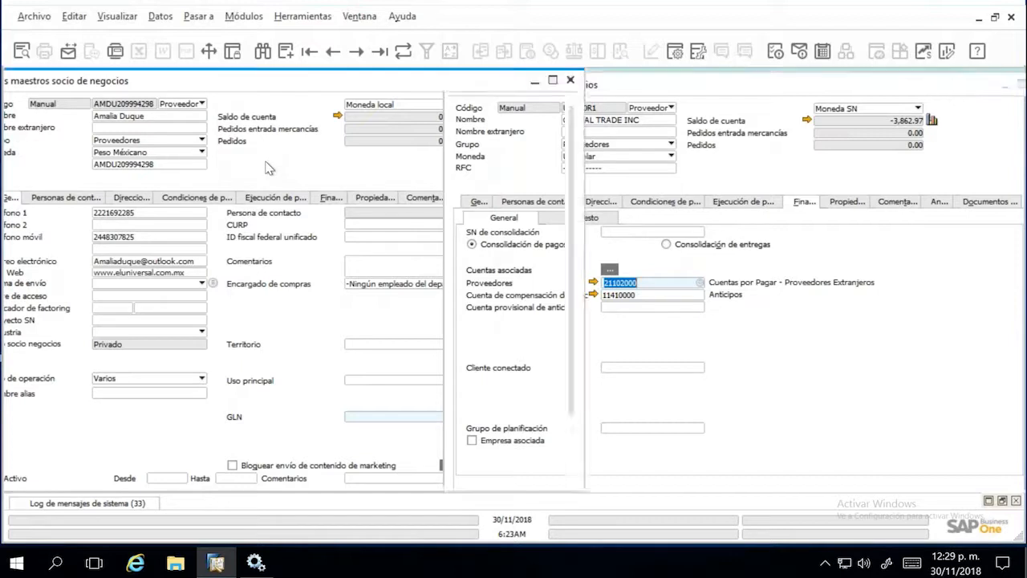
{"action": "left_click", "coordinate": [329, 201]}
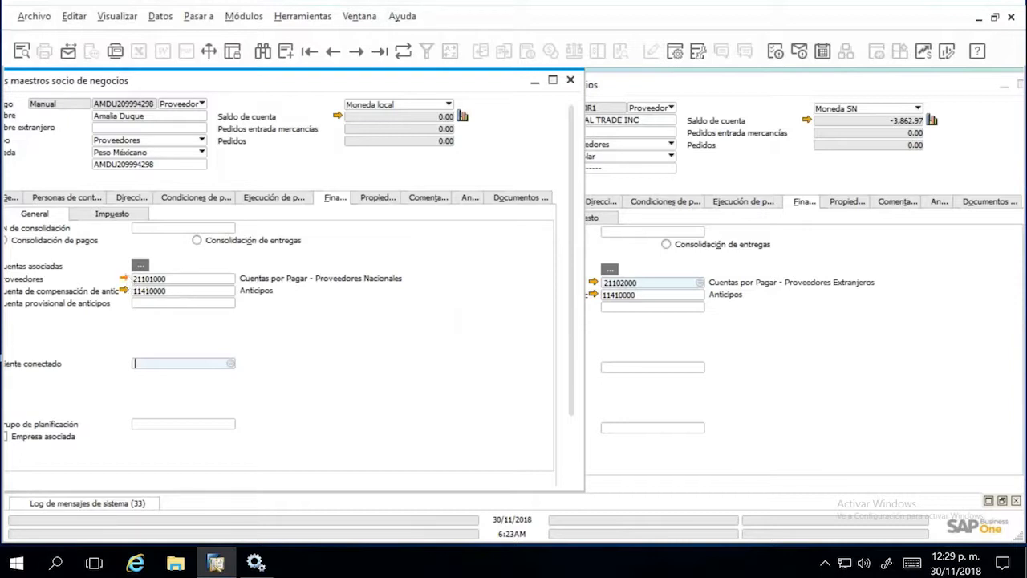
{"action": "left_click", "coordinate": [124, 277]}
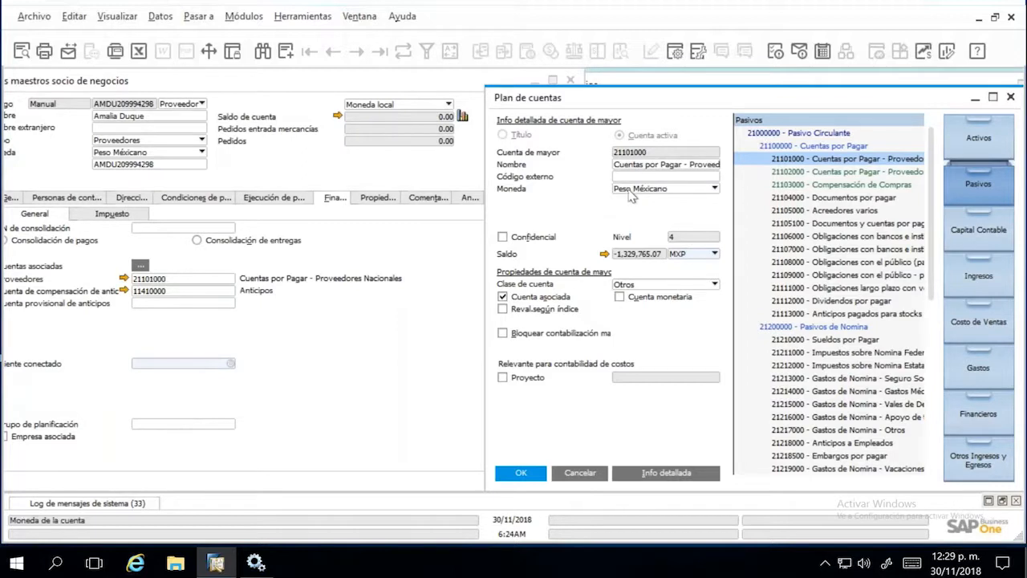
{"action": "left_click", "coordinate": [827, 173]}
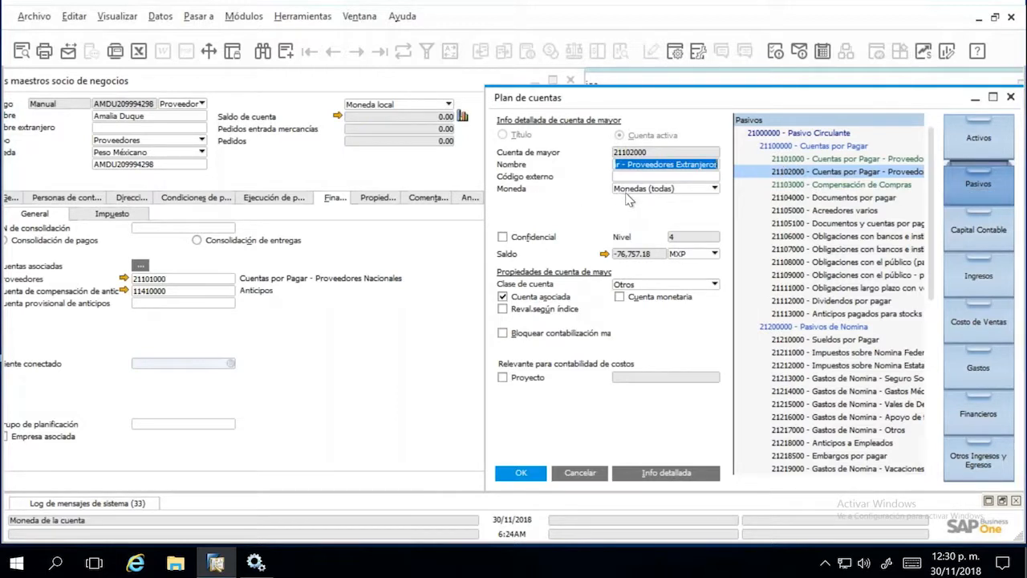
{"action": "left_click", "coordinate": [783, 161]}
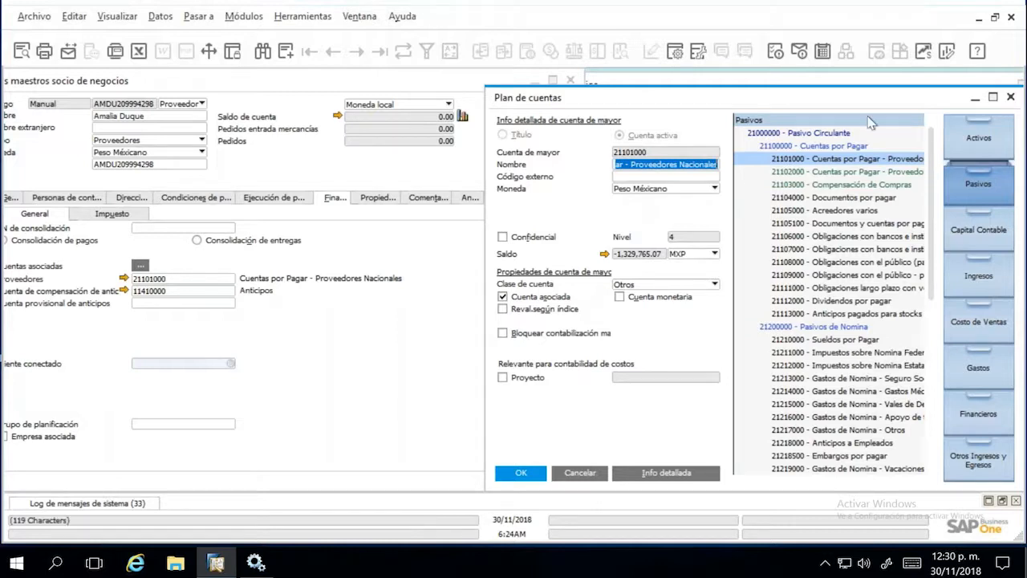
{"action": "mouse_move", "coordinate": [867, 102]}
{"action": "left_mouse_down"}
{"action": "mouse_move", "coordinate": [648, 117]}
{"action": "mouse_move", "coordinate": [720, 129]}
{"action": "left_mouse_up"}
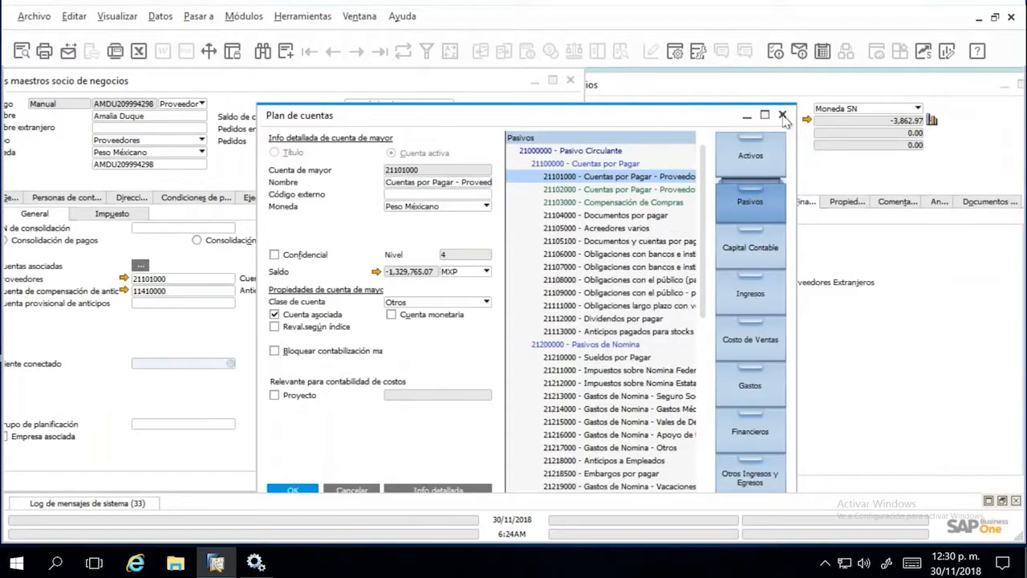
{"action": "left_click", "coordinate": [789, 124]}
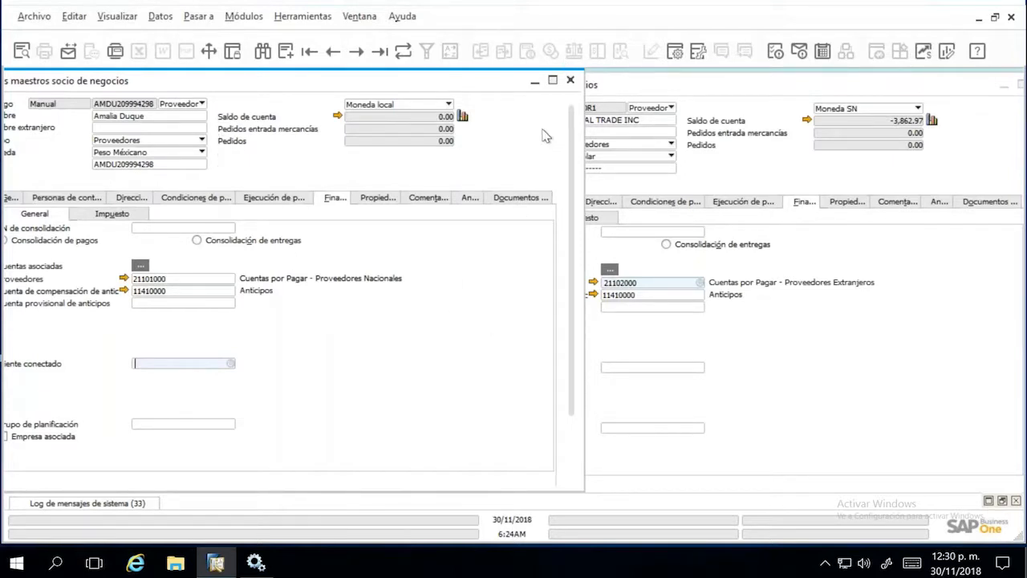
Check the tax status and tax indicator in GLOBAL TRADE INC's accounting data.
{"action": "left_click", "coordinate": [650, 96]}
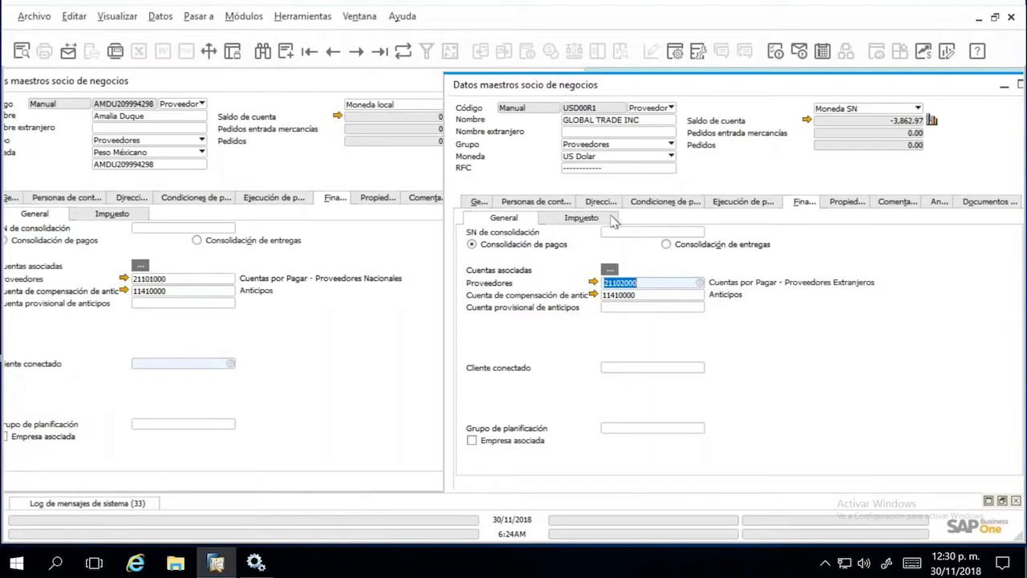
{"action": "left_click", "coordinate": [590, 222]}
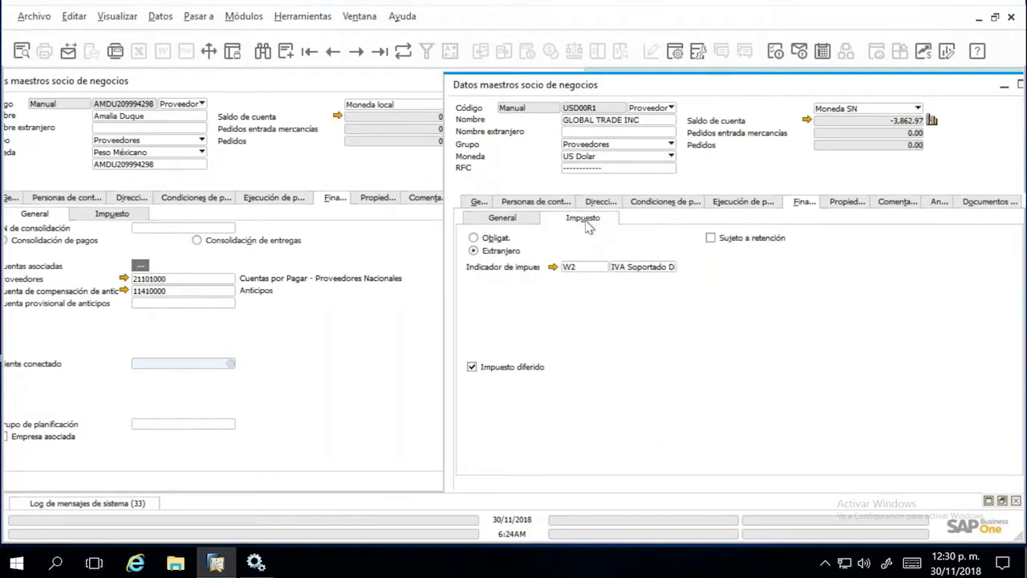
{"action": "left_click", "coordinate": [474, 250]}
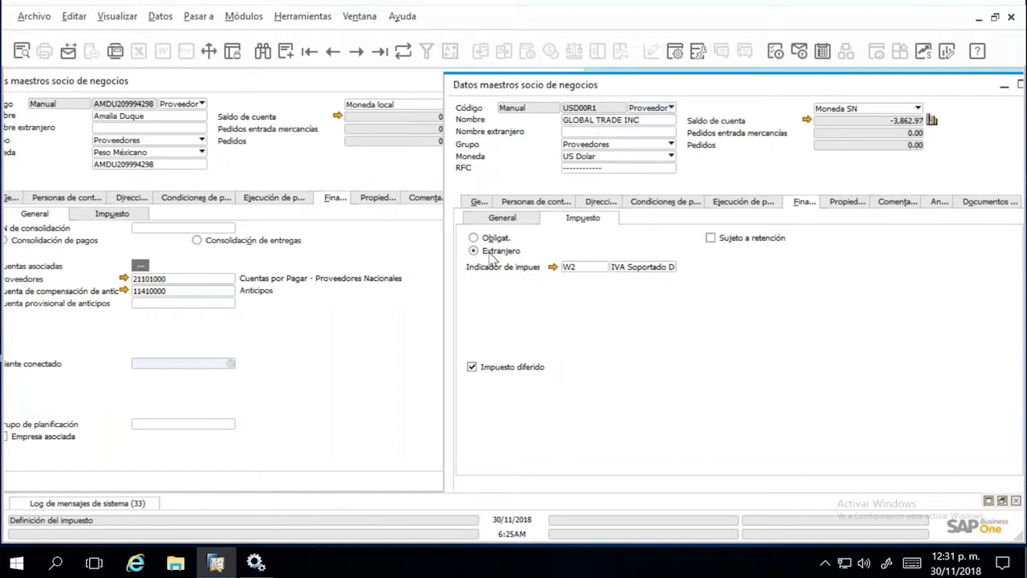
Assign tax indicator W2 (IVA Soportado Diferido 15%) to the peso supplier and update its master record.
{"action": "left_click", "coordinate": [112, 213]}
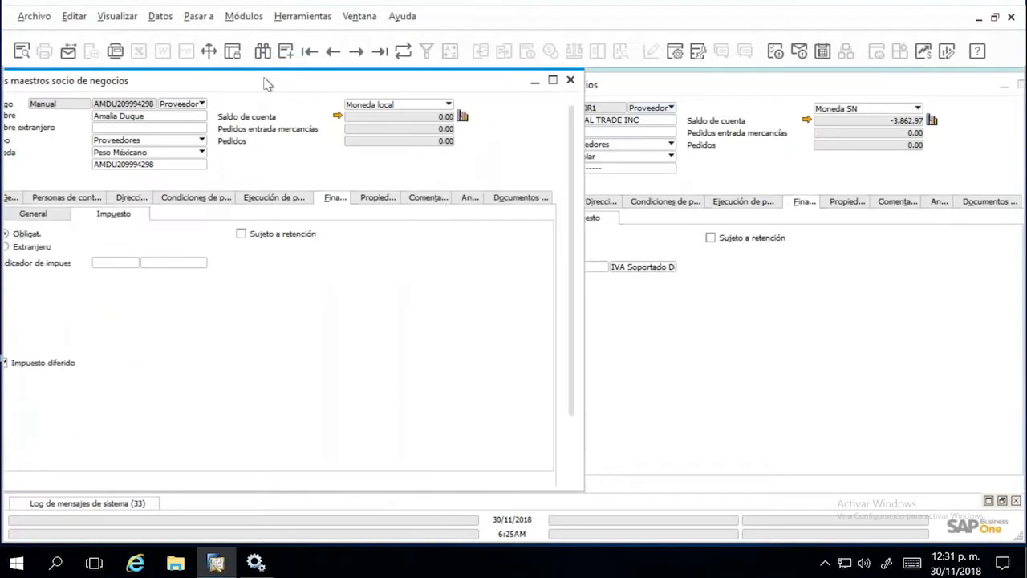
{"action": "left_click_drag", "start_coordinate": [265, 87], "coordinate": [297, 90]}
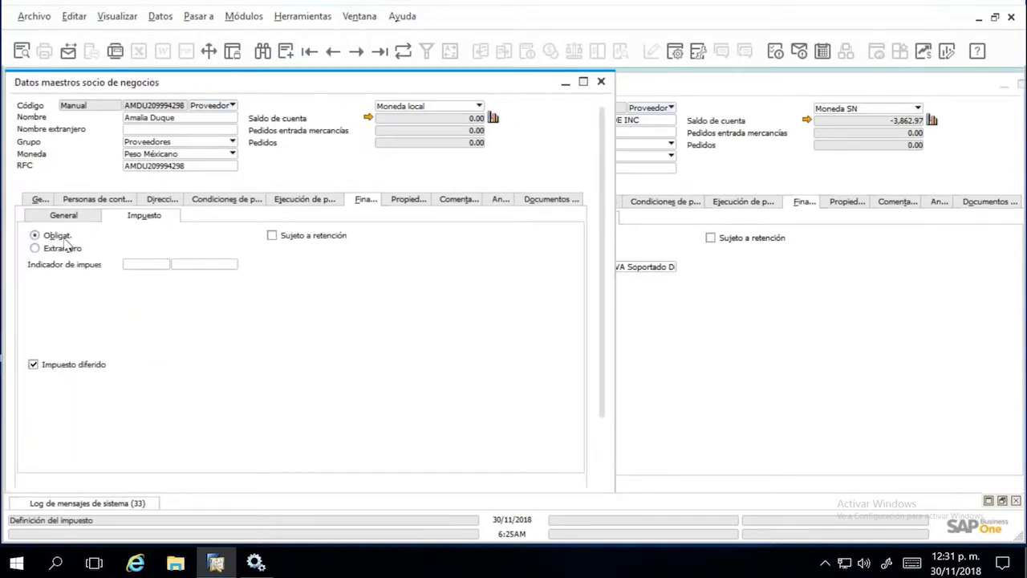
{"action": "left_click", "coordinate": [141, 268]}
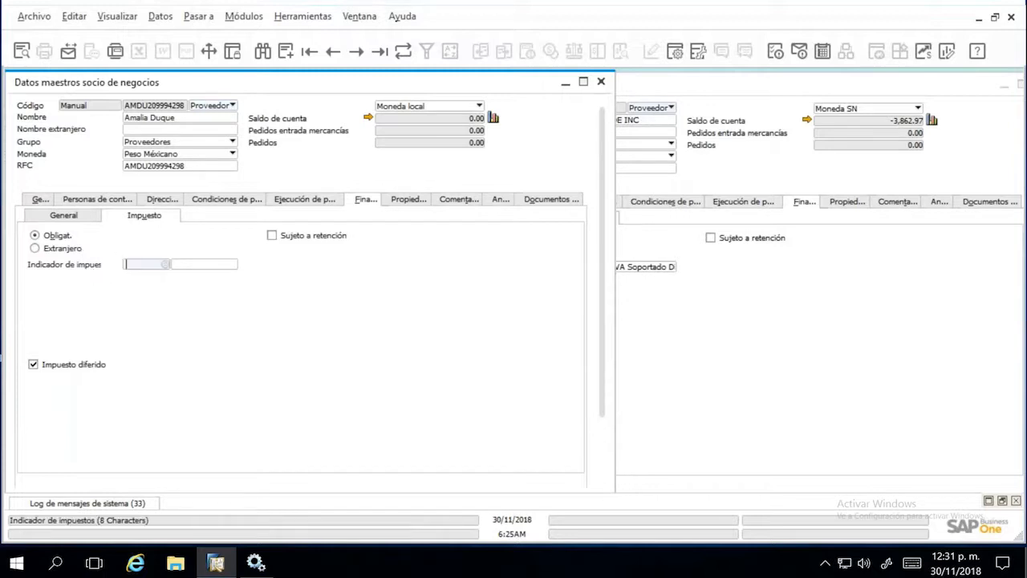
{"action": "left_click", "coordinate": [165, 267]}
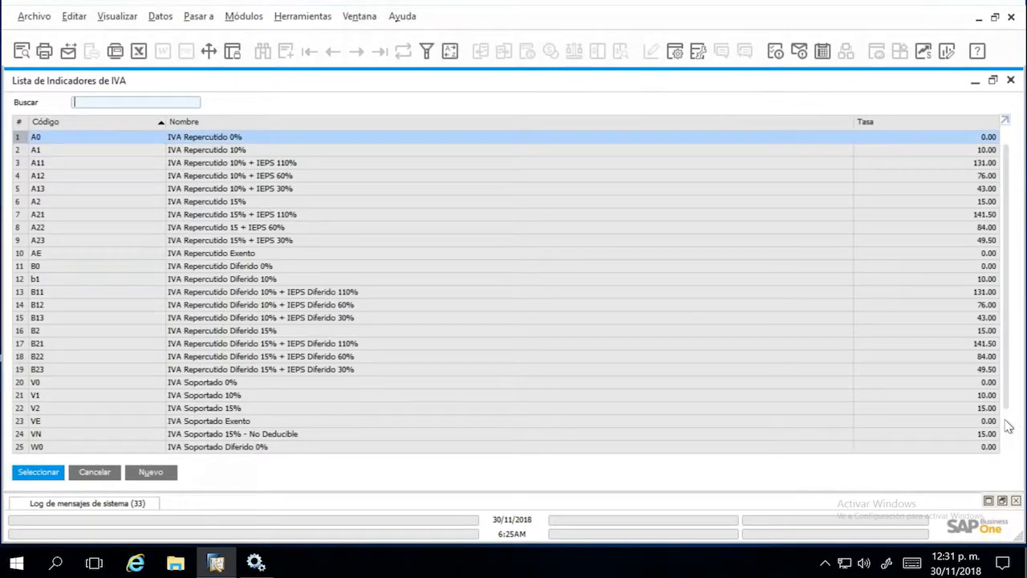
{"action": "scroll", "coordinate": [1008, 426], "scroll_direction": "down", "scroll_amount": 1}
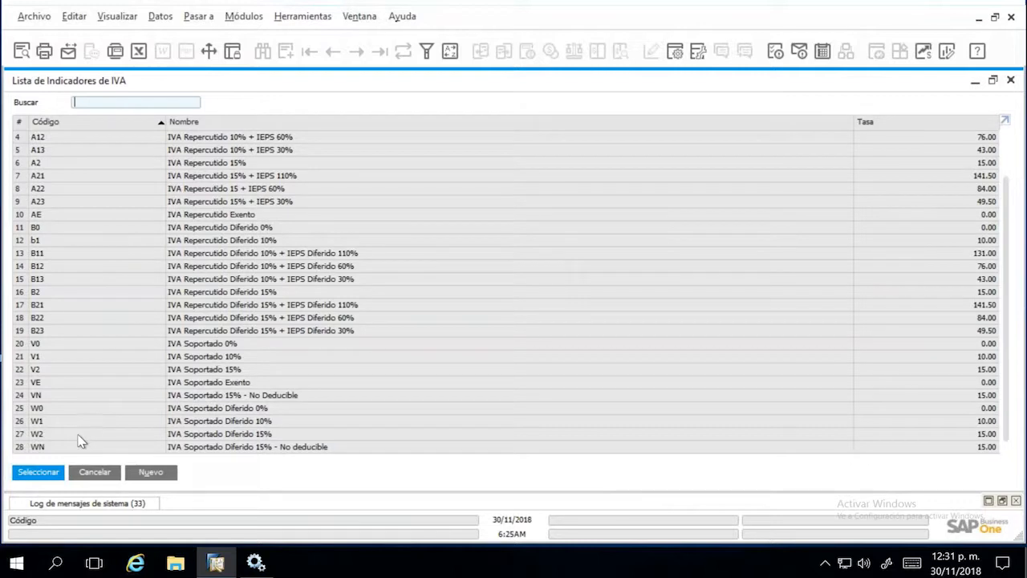
{"action": "double_click", "coordinate": [81, 437]}
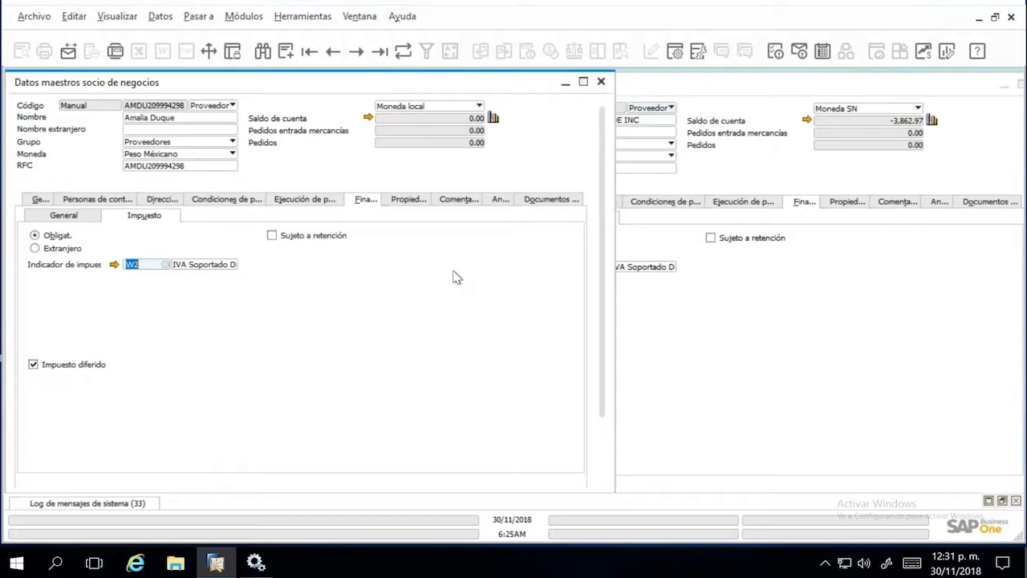
{"action": "left_click", "coordinate": [602, 458]}
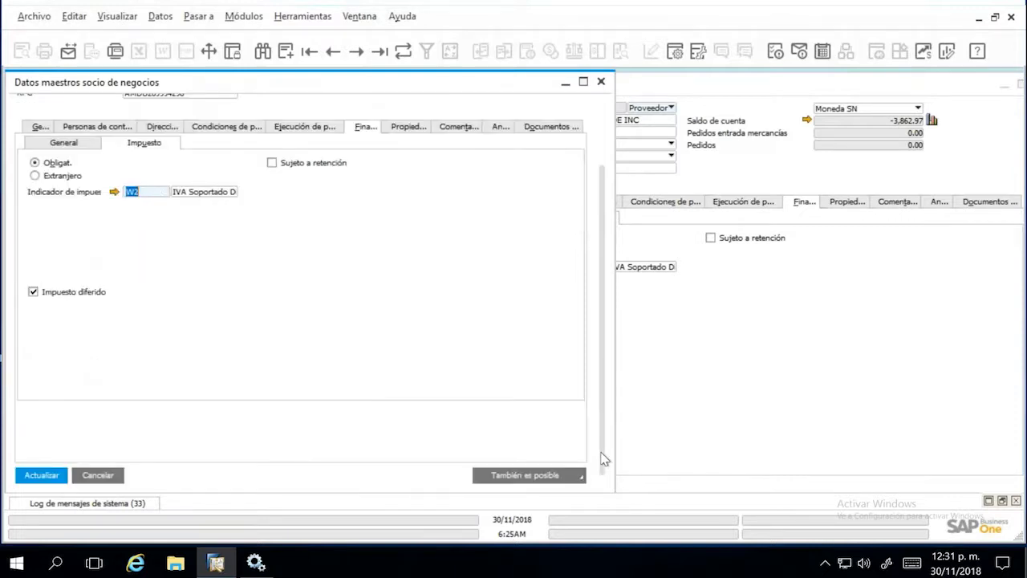
{"action": "left_click", "coordinate": [65, 475]}
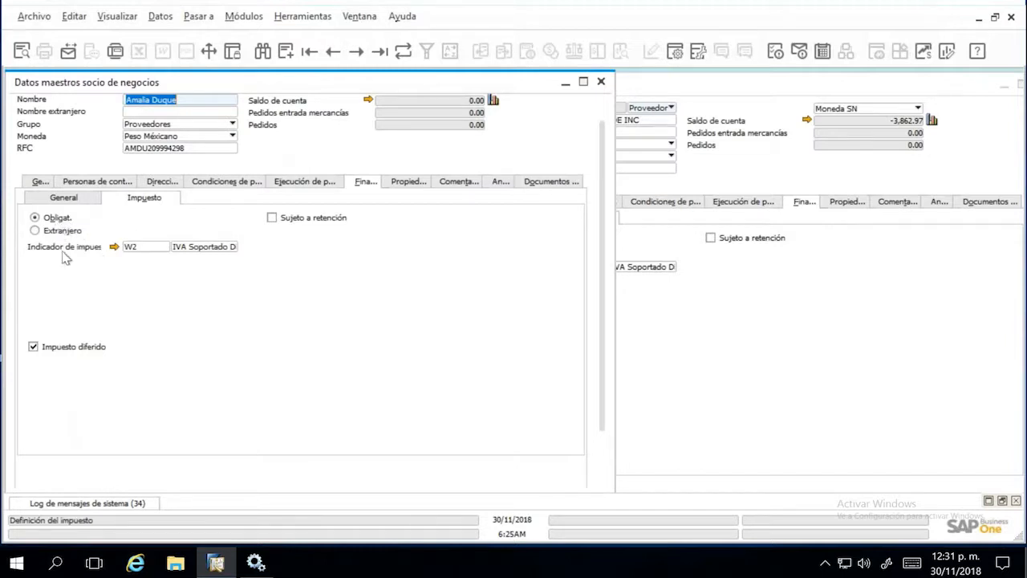
{"action": "left_click", "coordinate": [133, 246]}
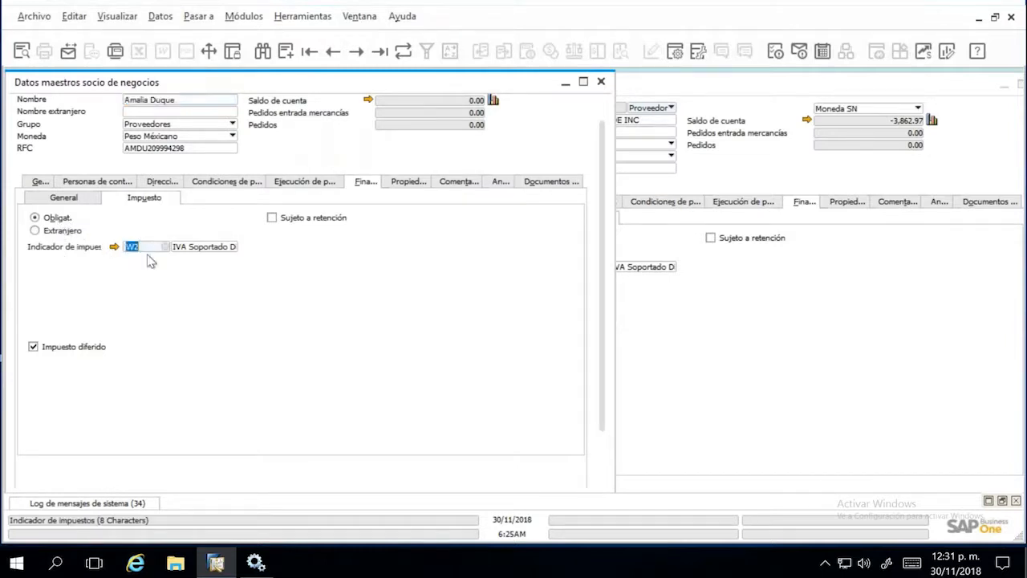
Review GLOBAL TRADE INC's foreign tax status and tax indicator, and browse the tax settings of the neighbouring business partner records.
{"action": "left_click", "coordinate": [658, 327]}
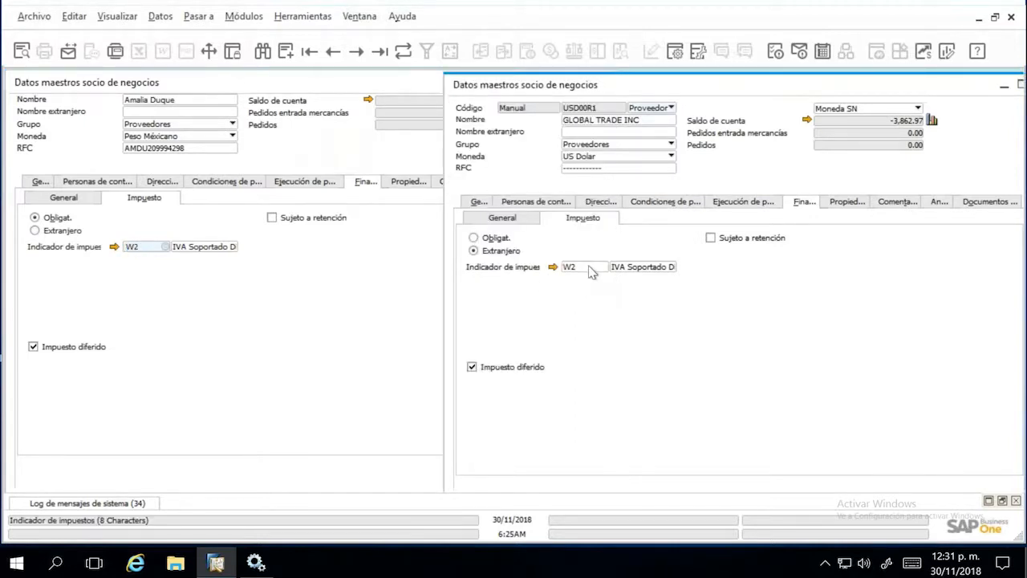
{"action": "left_click", "coordinate": [589, 271]}
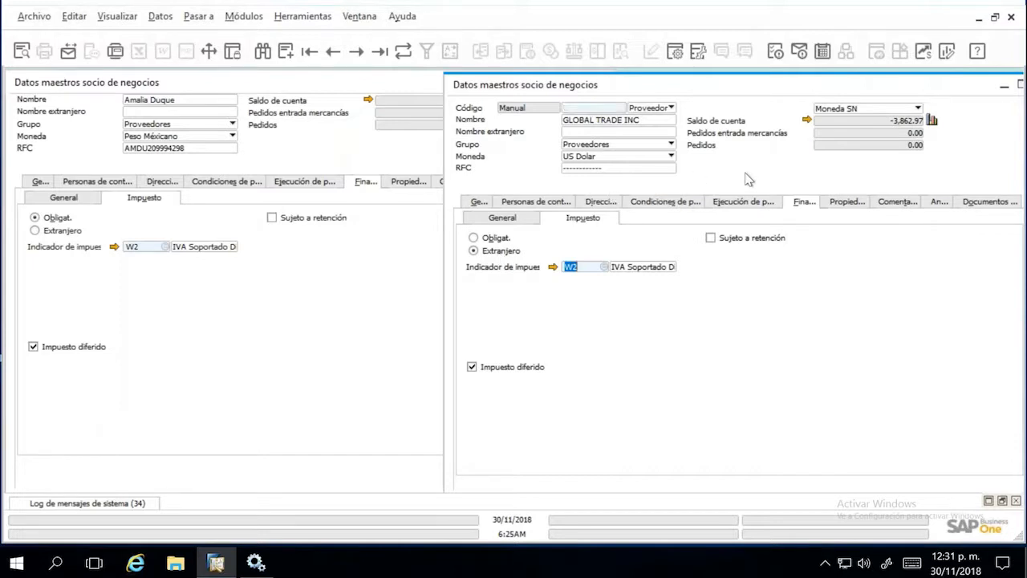
{"action": "key", "text": "ctrl+a"}
{"action": "key", "text": "ctrl+Right"}
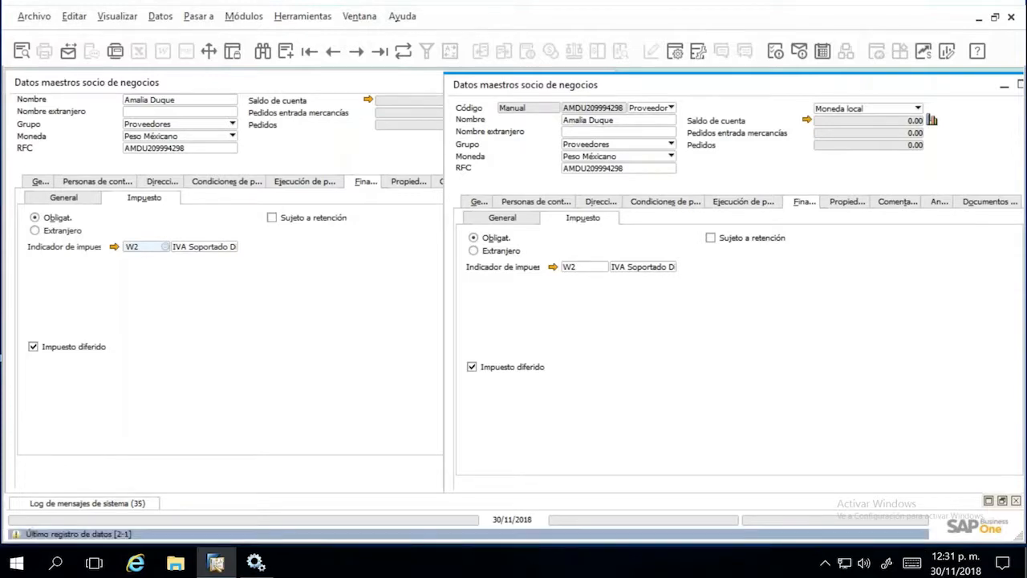
{"action": "key", "text": "ctrl+Right"}
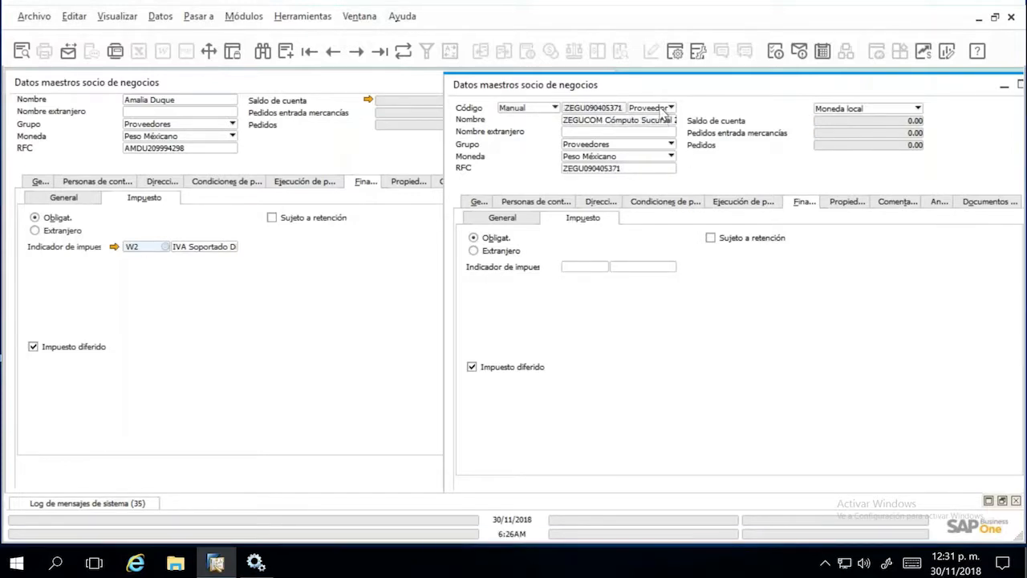
Find the first customer in the business partner list and display the tax settings in its accounting data.
{"action": "key", "text": "ctrl+a"}
{"action": "left_click", "coordinate": [661, 113]}
{"action": "left_click", "coordinate": [660, 113]}
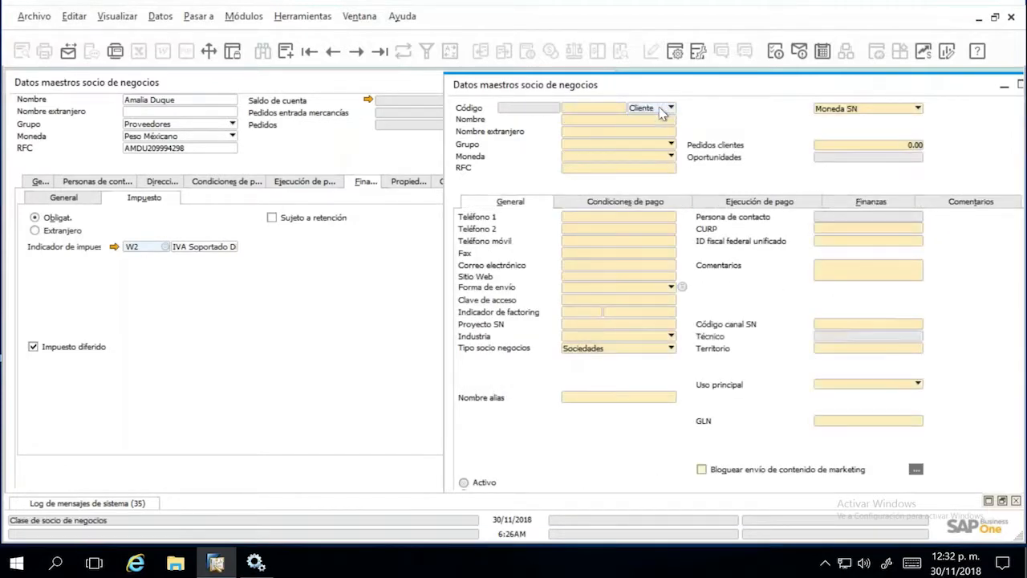
{"action": "key", "text": "Return"}
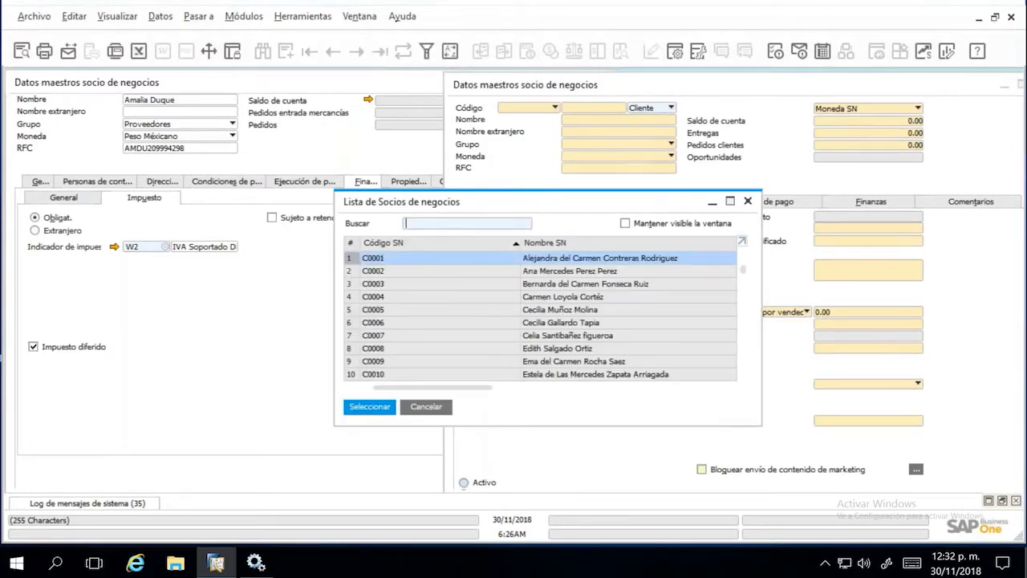
{"action": "key", "text": "Return"}
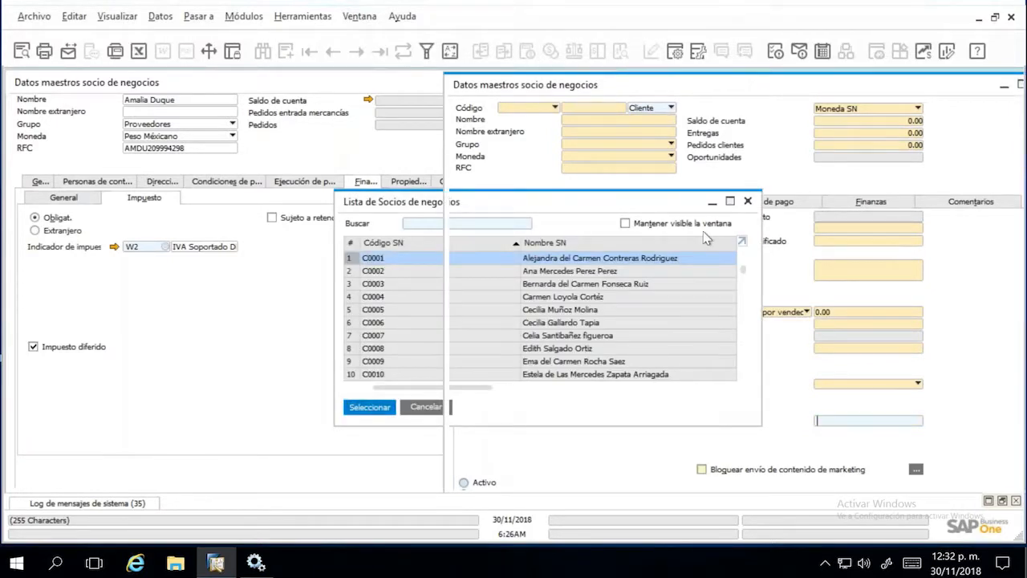
{"action": "left_click", "coordinate": [799, 201]}
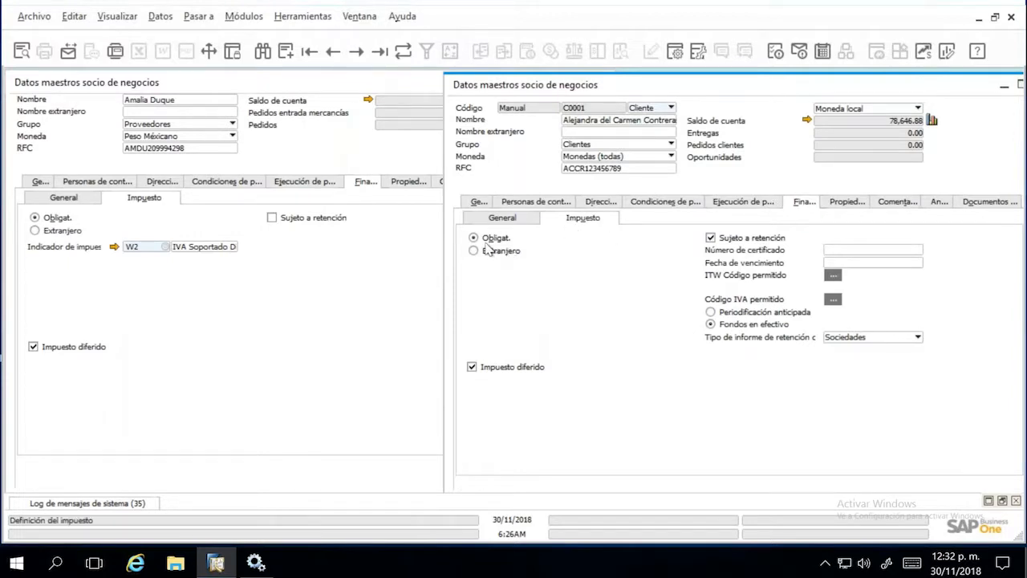
Assign tax indicator W2 to the customer's Ship To address and update the record.
{"action": "left_click", "coordinate": [599, 204]}
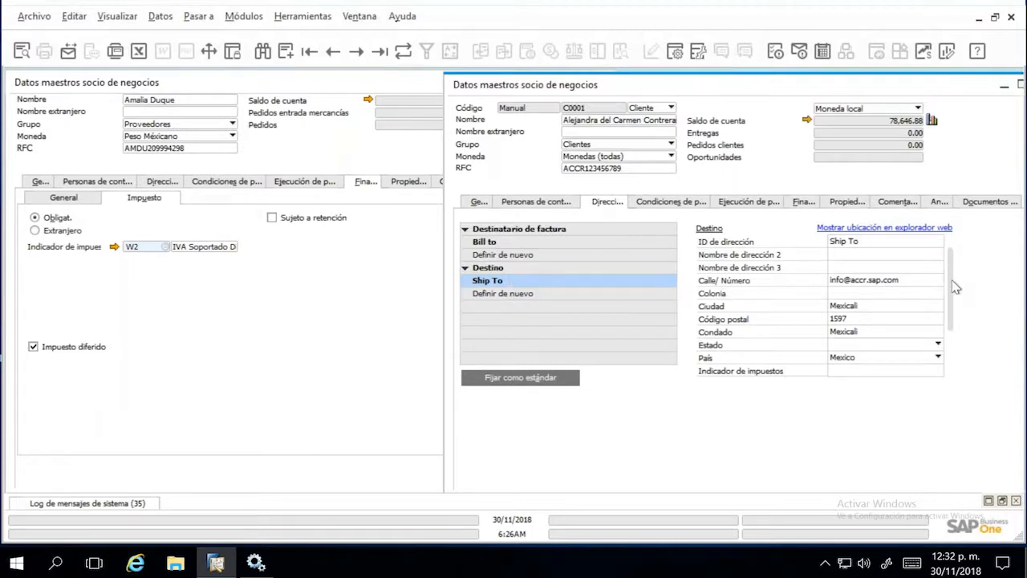
{"action": "left_click_drag", "start_coordinate": [955, 287], "coordinate": [956, 336]}
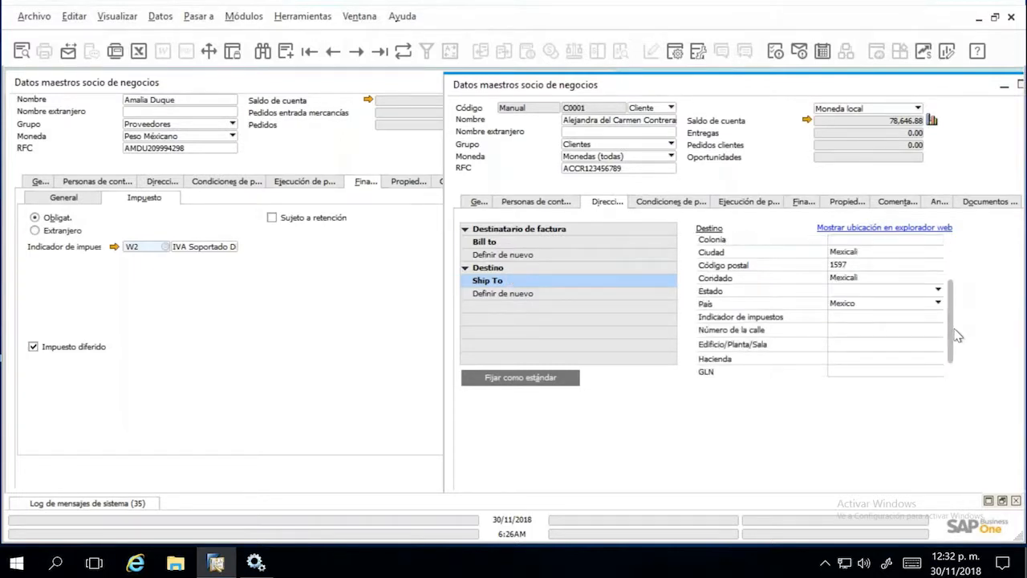
{"action": "left_click", "coordinate": [856, 319]}
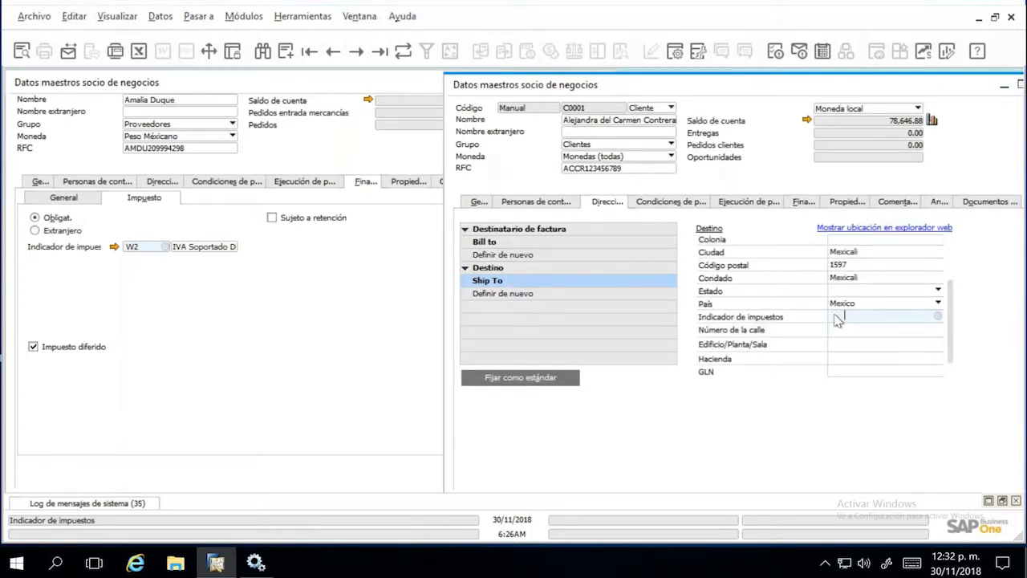
{"action": "type", "text": "W2"}
{"action": "key", "text": "Tab"}
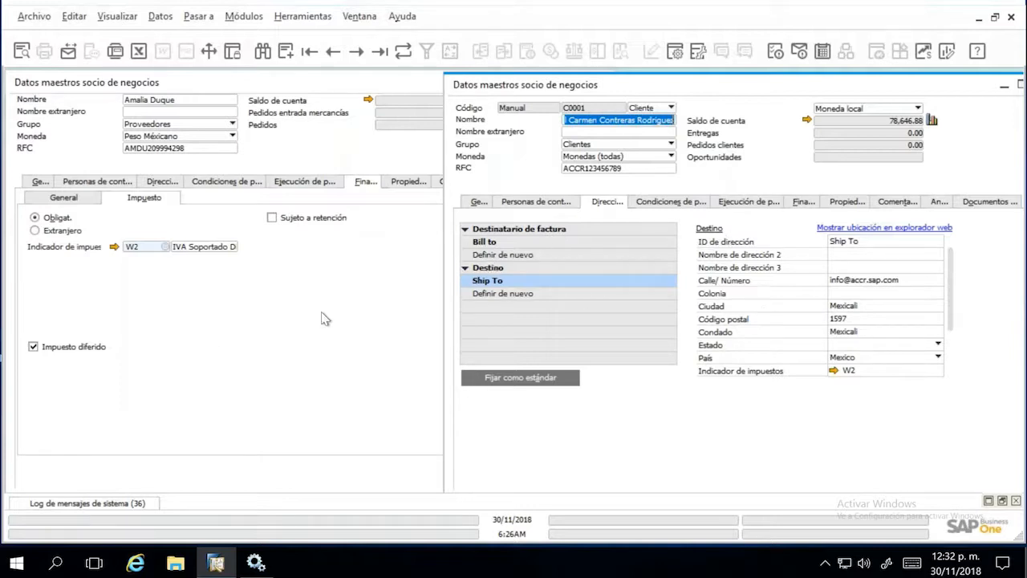
Compare the customer's accounting tax settings with the tax status and tax indicator of the peso supplier.
{"action": "left_click", "coordinate": [213, 299]}
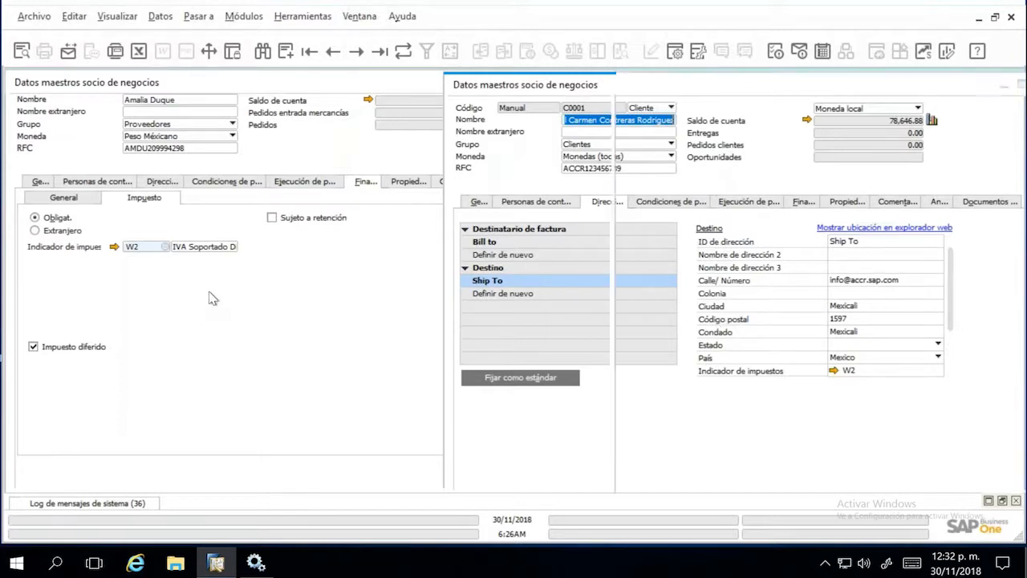
{"action": "left_click", "coordinate": [719, 189]}
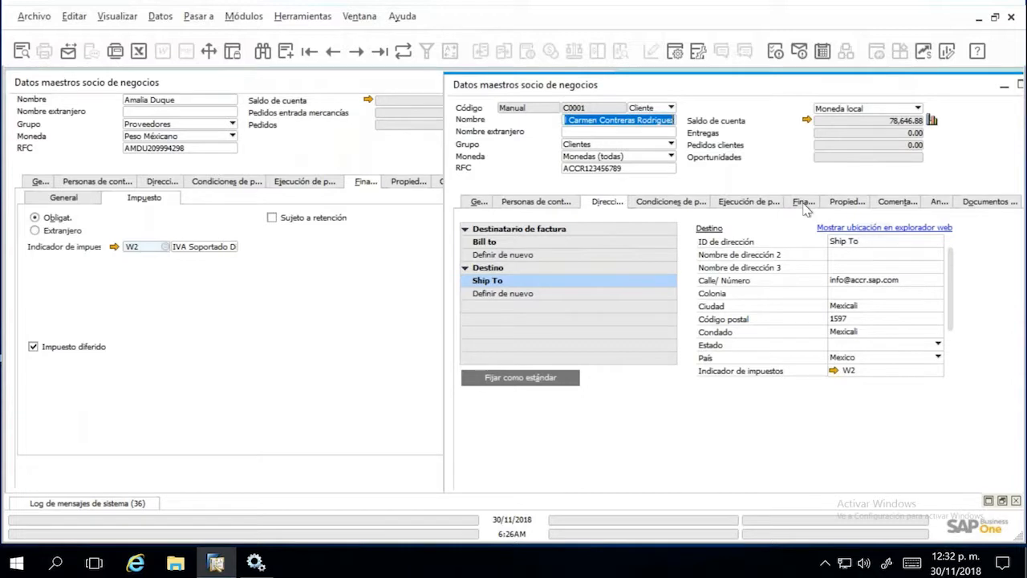
{"action": "left_click", "coordinate": [804, 202]}
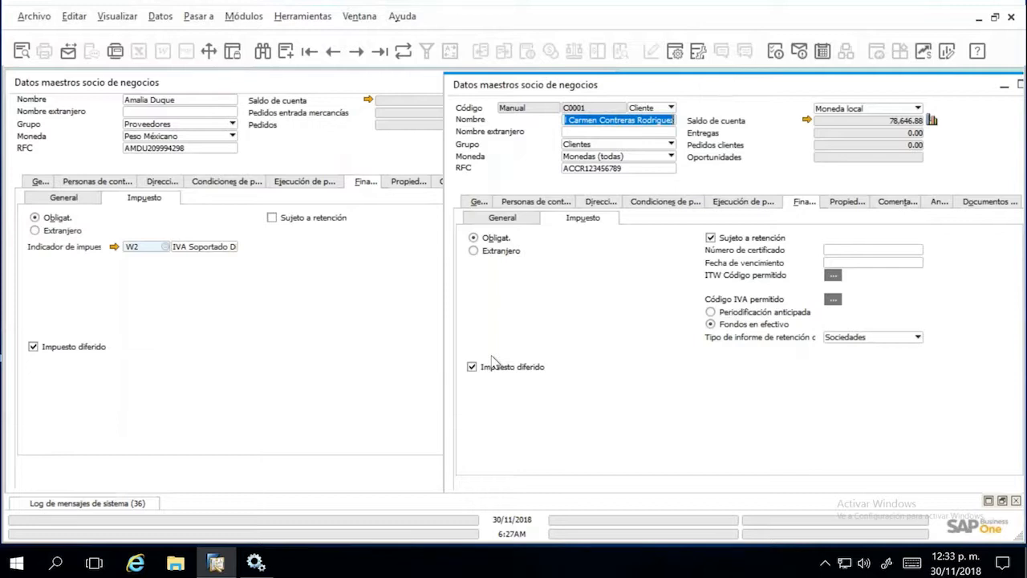
{"action": "left_click", "coordinate": [151, 314]}
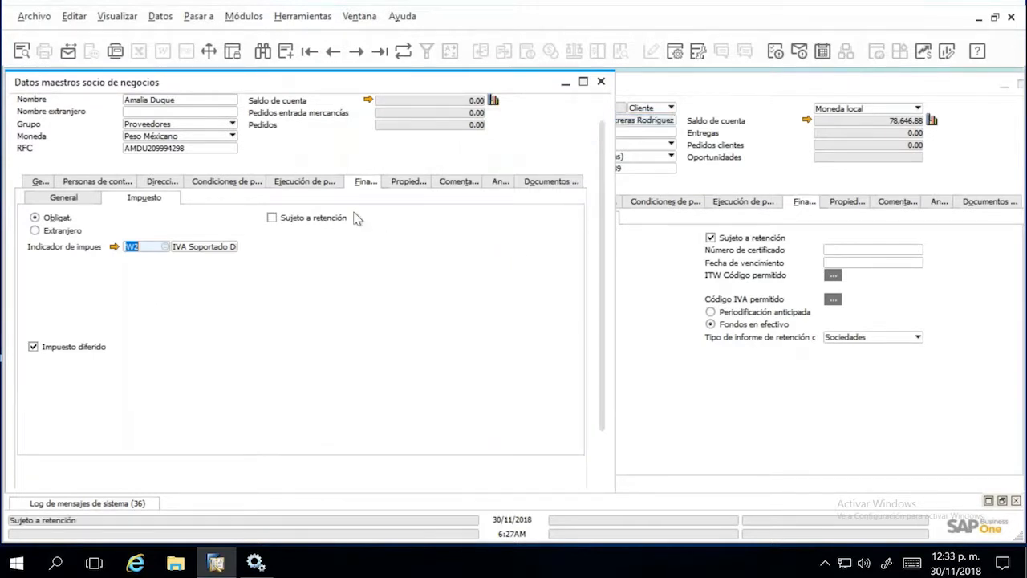
Find the supplier record whose currency is US Dolar.
{"action": "key", "text": "ctrl+f"}
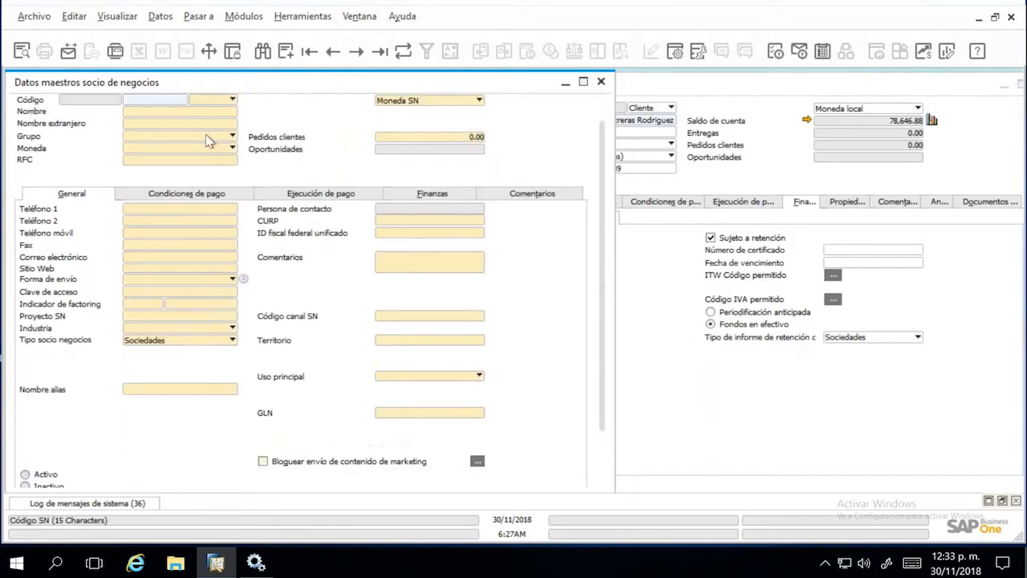
{"action": "left_click", "coordinate": [207, 135]}
{"action": "right_click", "coordinate": [206, 135]}
{"action": "left_click", "coordinate": [175, 155]}
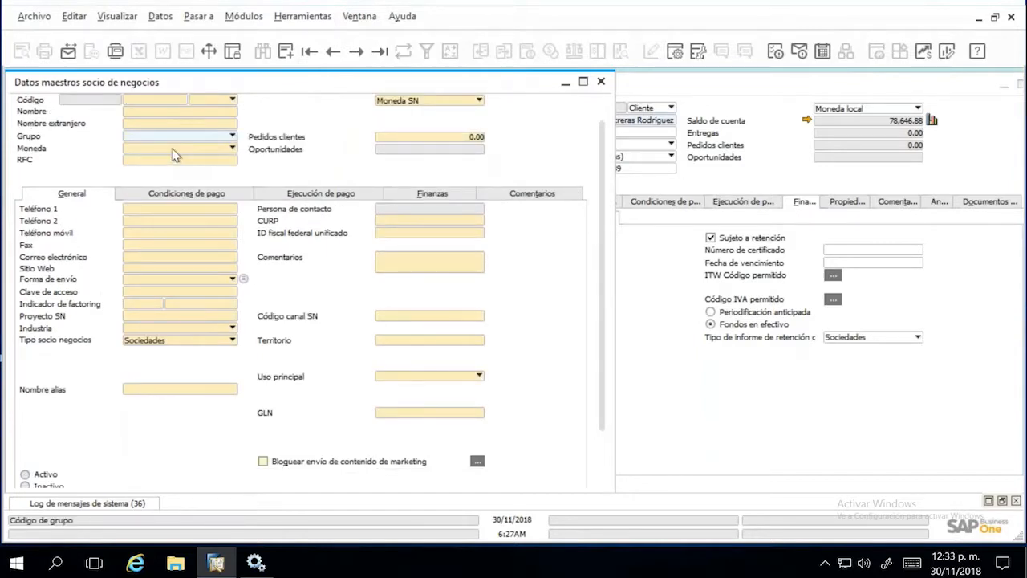
{"action": "left_click", "coordinate": [177, 148]}
{"action": "left_click", "coordinate": [161, 201]}
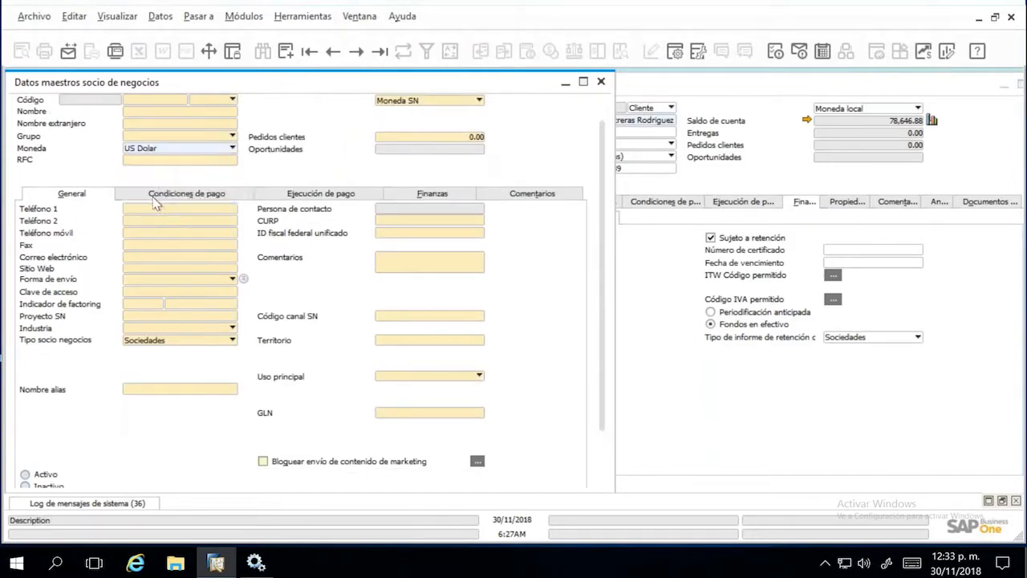
{"action": "key", "text": "Return"}
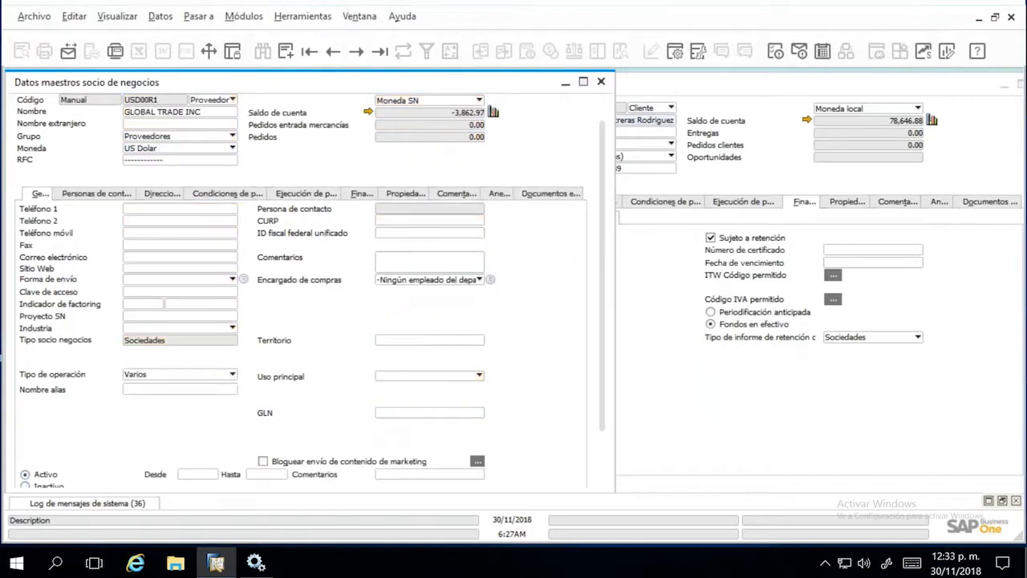
Turn off Impuesto diferido in GLOBAL TRADE INC's tax settings and update the record.
{"action": "left_click", "coordinate": [361, 197]}
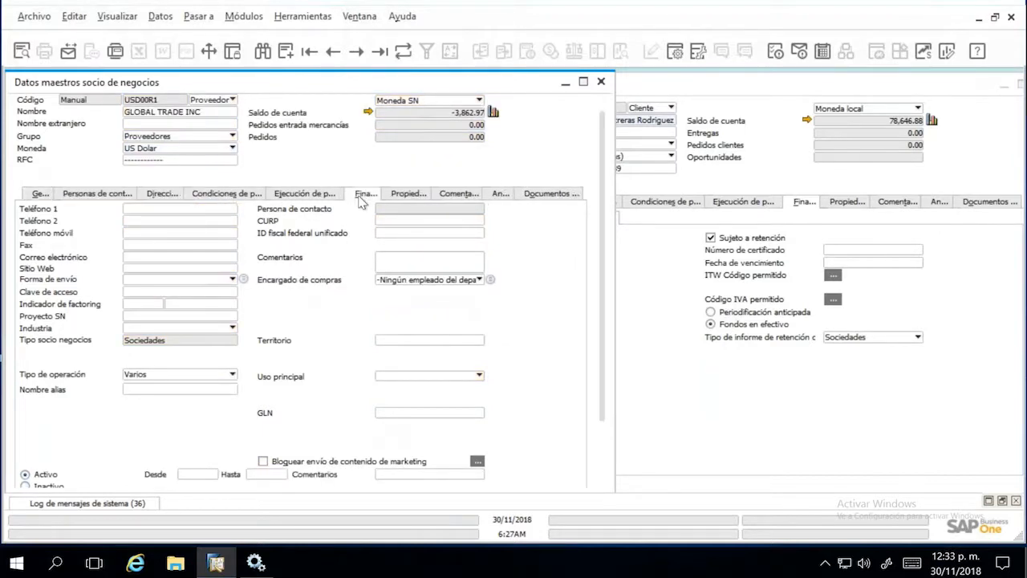
{"action": "left_click", "coordinate": [72, 366]}
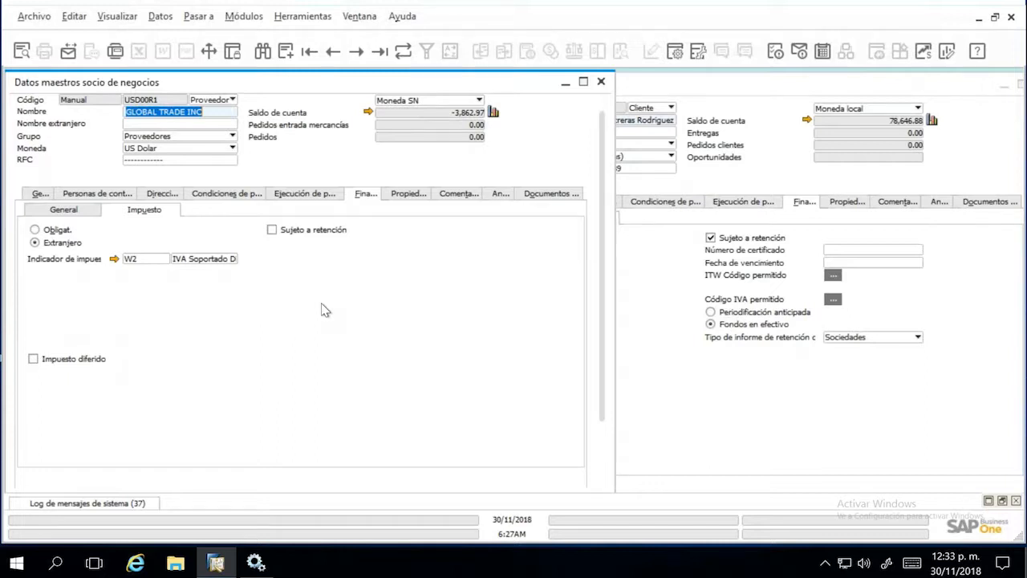
Minimize both business partner windows and restore the supplier invoice window.
{"action": "left_click", "coordinate": [565, 83]}
{"action": "left_click_drag", "start_coordinate": [952, 91], "coordinate": [698, 104]}
{"action": "left_click", "coordinate": [755, 96]}
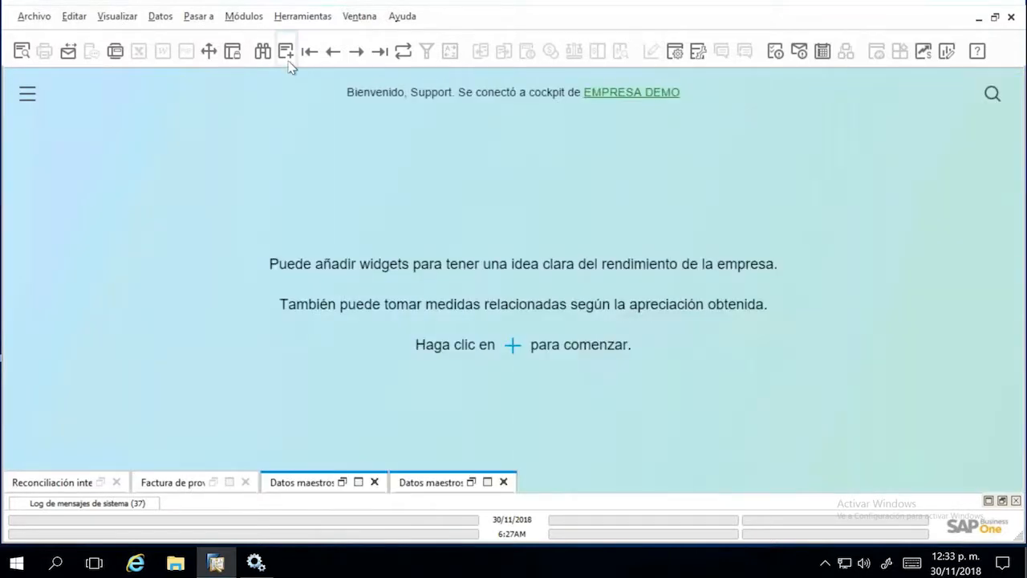
{"action": "left_click", "coordinate": [242, 17]}
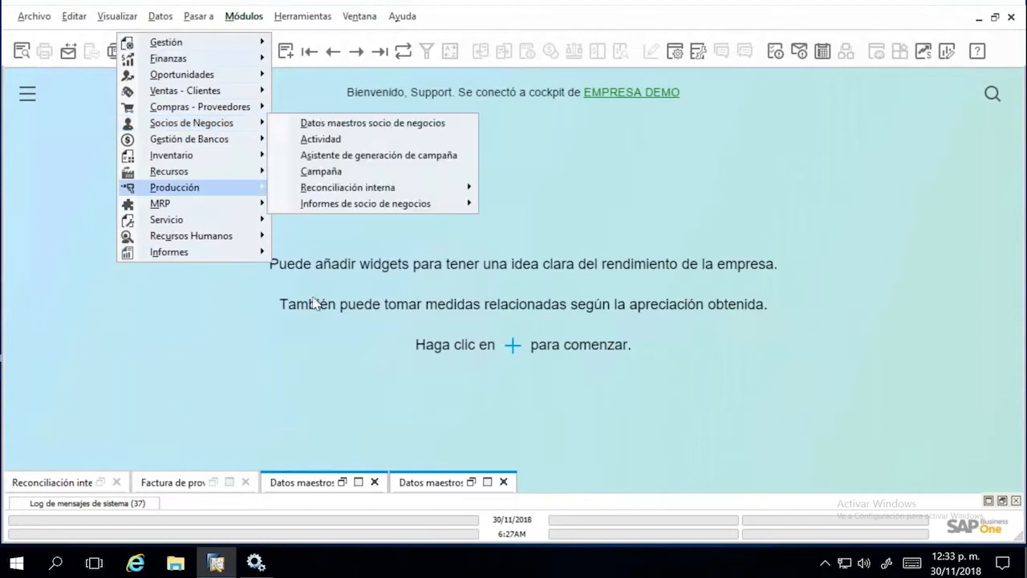
{"action": "left_click", "coordinate": [282, 436]}
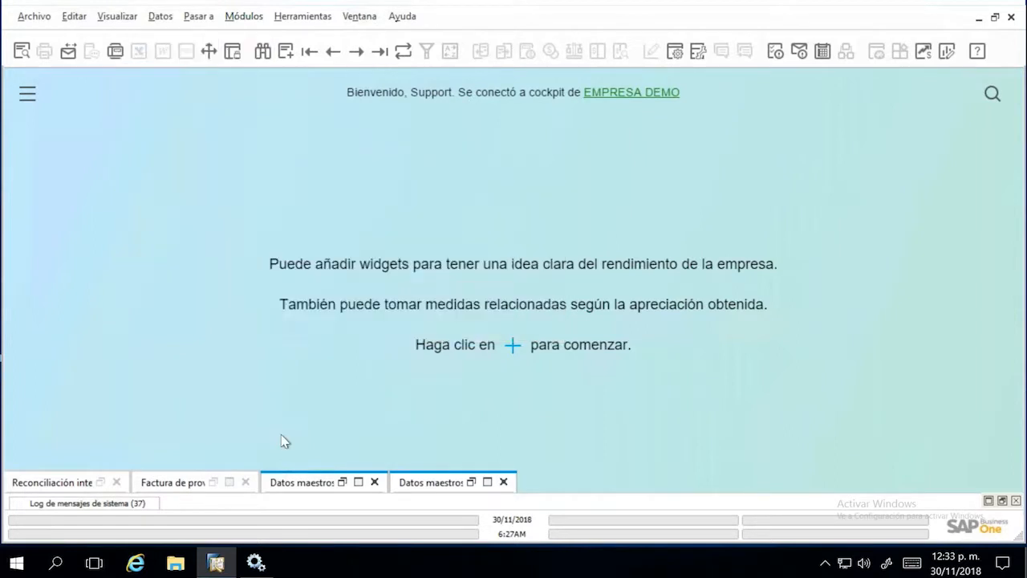
{"action": "left_click", "coordinate": [212, 483]}
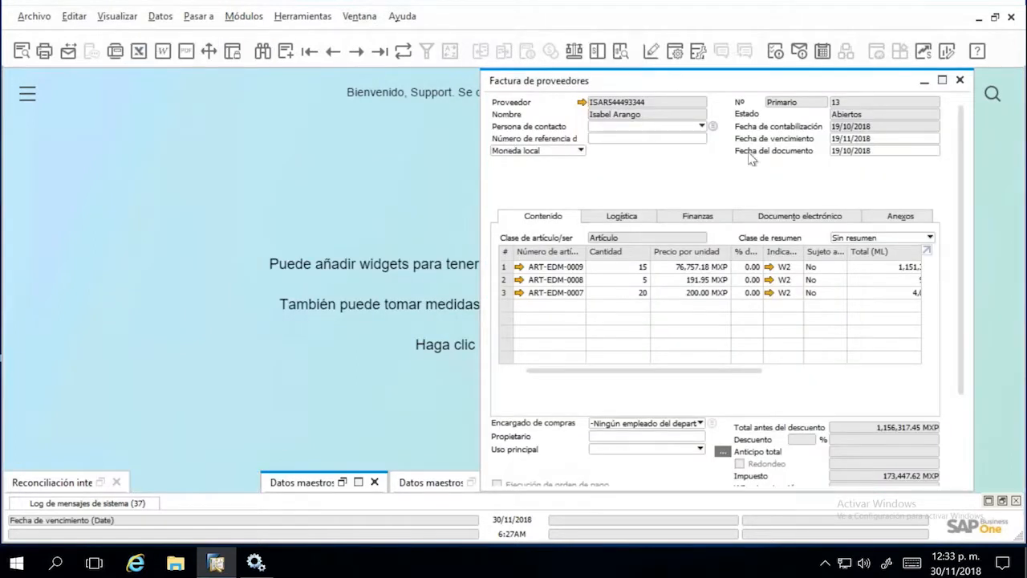
Start a new supplier invoice for GLOBAL TRADE INC, using the supplier code from its master record.
{"action": "left_click", "coordinate": [342, 483]}
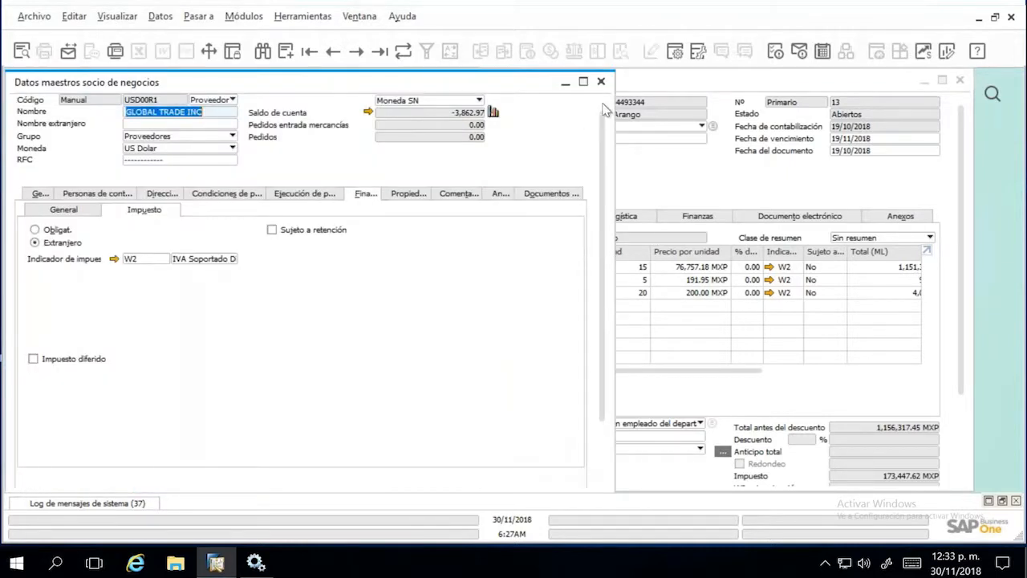
{"action": "right_click", "coordinate": [171, 113]}
{"action": "left_click", "coordinate": [190, 121]}
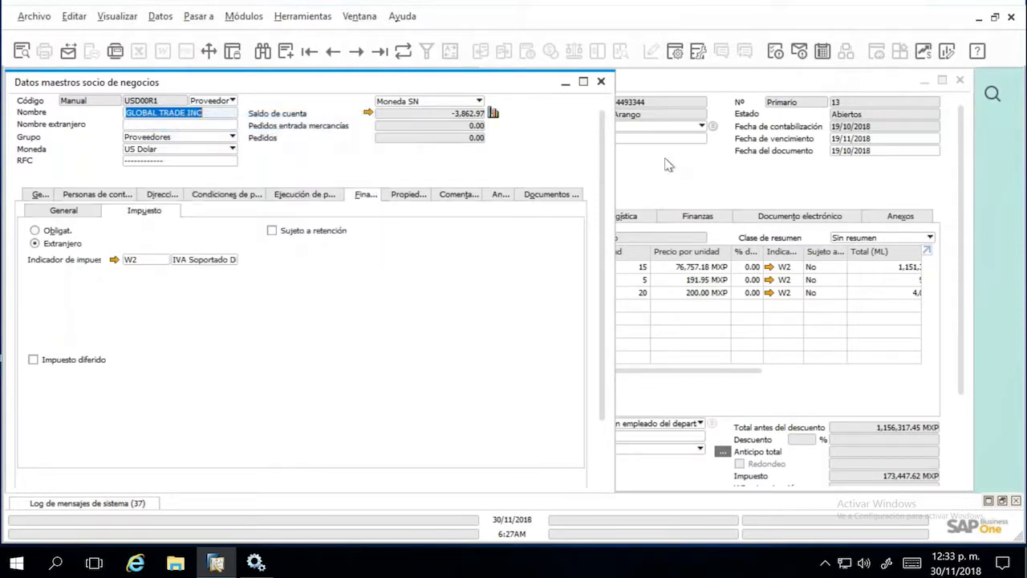
{"action": "left_click", "coordinate": [669, 164]}
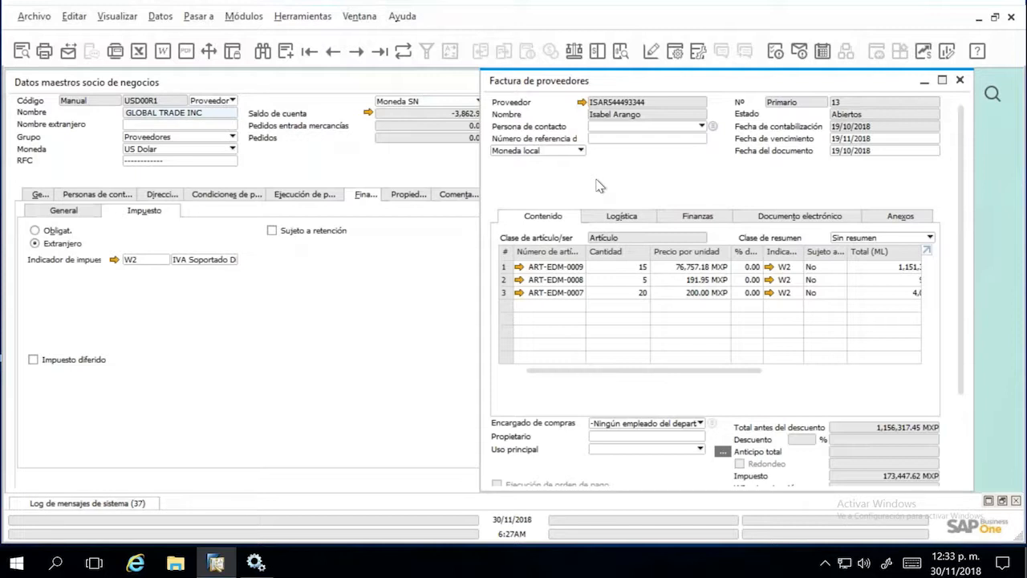
{"action": "key", "text": "ctrl+a"}
{"action": "type", "text": "USD00R1"}
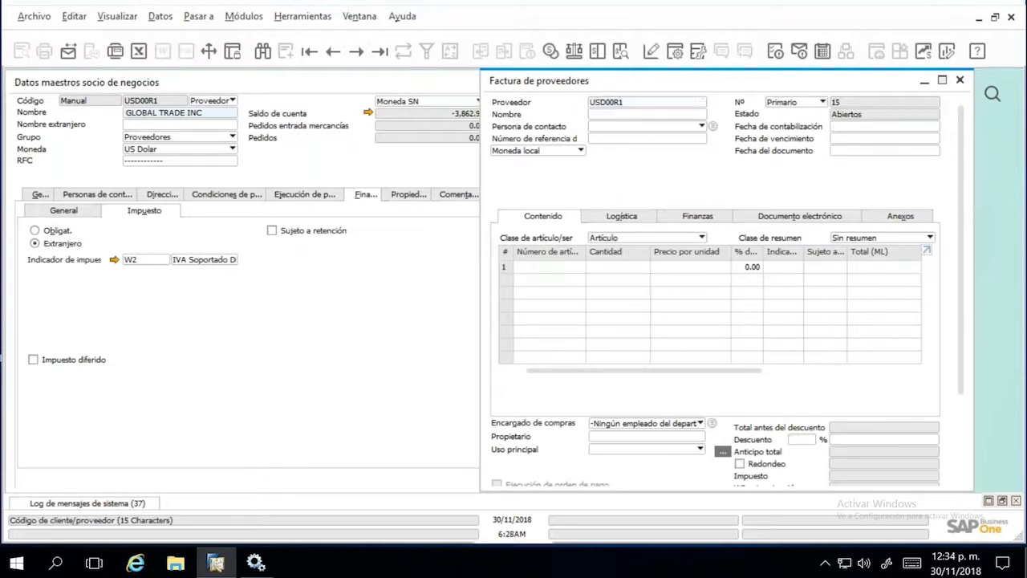
{"action": "key", "text": "Tab"}
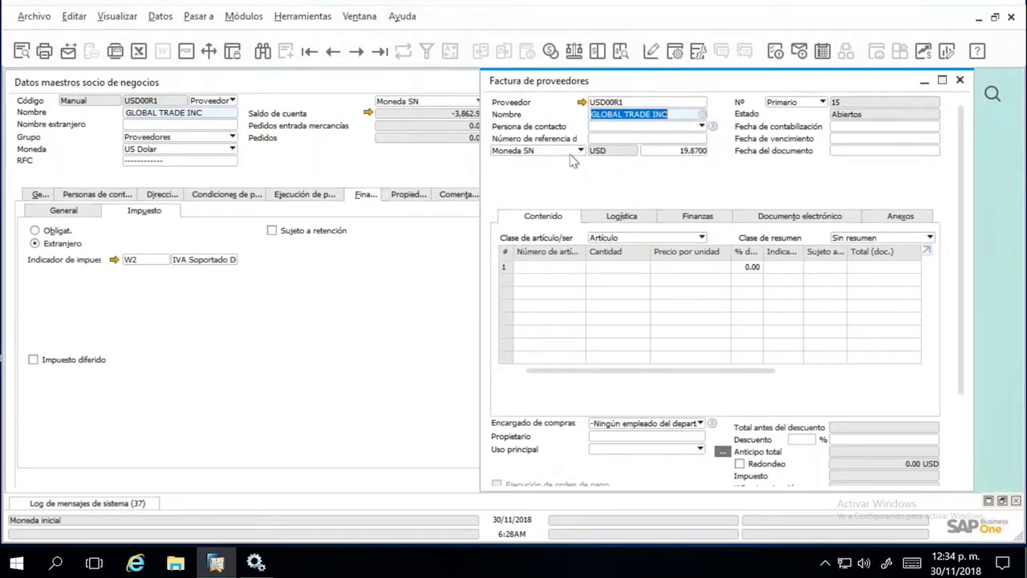
Set the invoice's posting date to 30/11/2018 and add item ART-EDM-0001 on the first line.
{"action": "left_click", "coordinate": [834, 126]}
{"action": "type", "text": "p"}
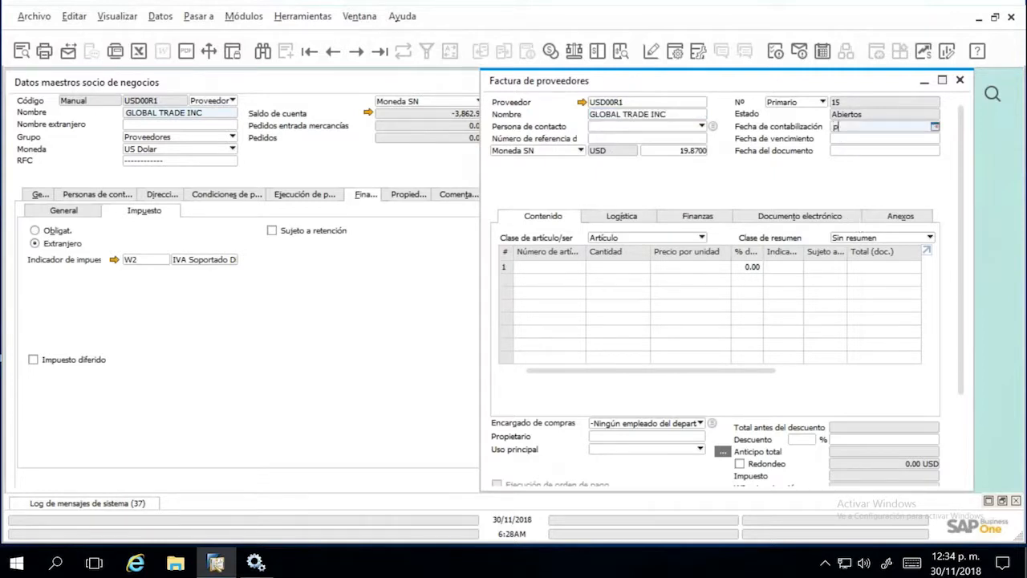
{"action": "key", "text": "Tab"}
{"action": "left_click", "coordinate": [565, 266]}
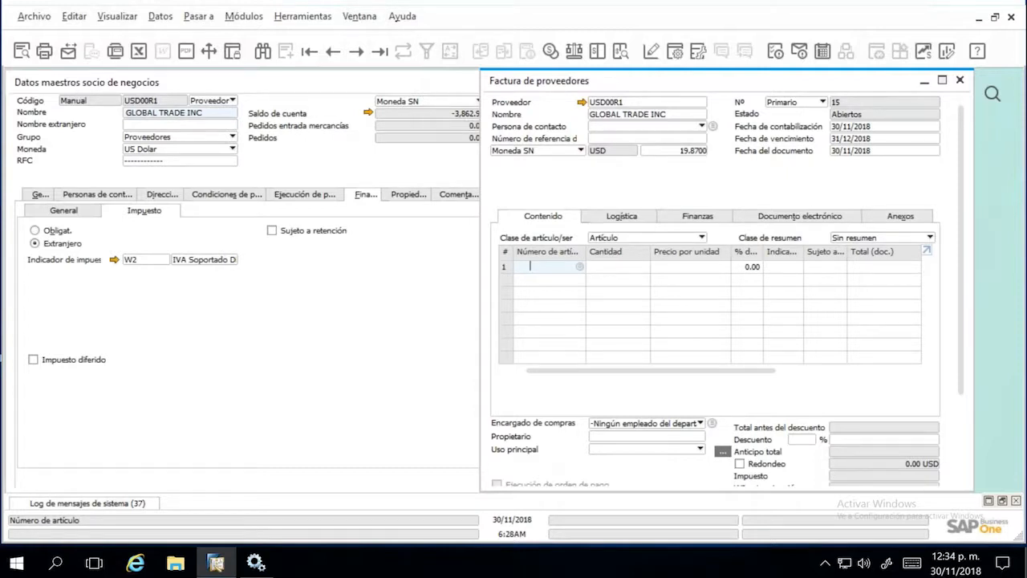
{"action": "key", "text": "Tab"}
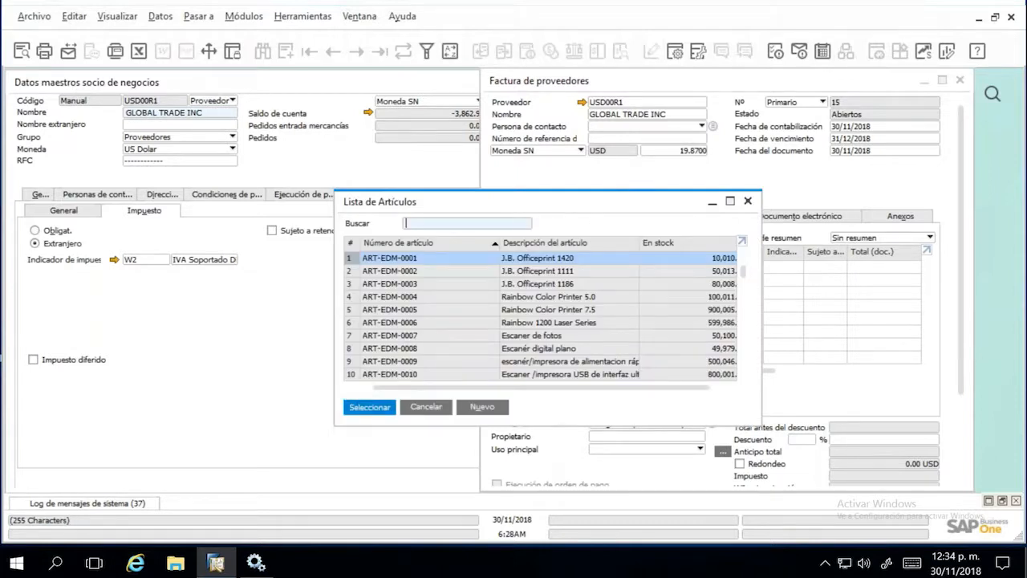
{"action": "key", "text": "Return"}
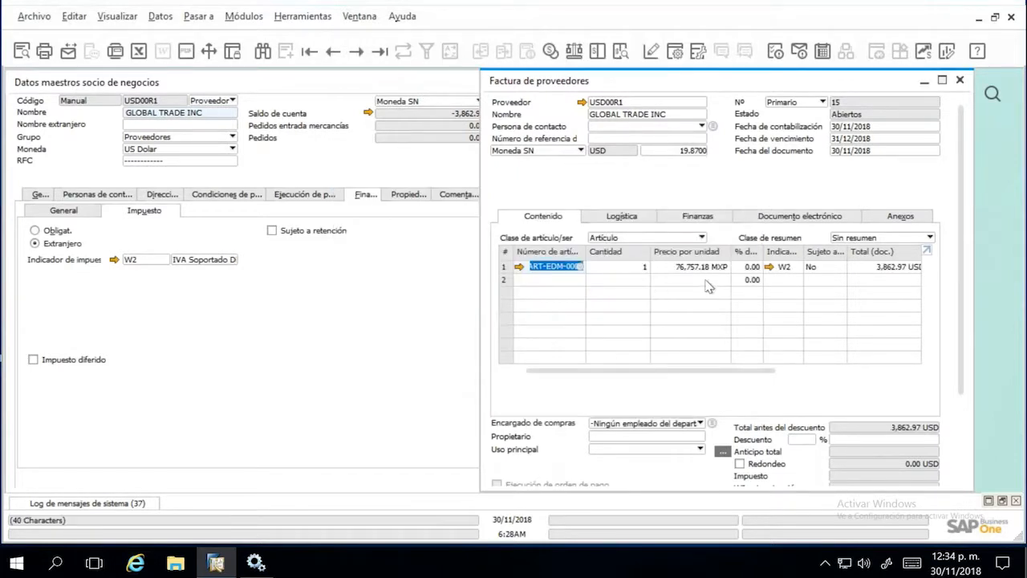
Add the supplier invoice for GLOBAL TRADE INC with tax code W2, confirm its creation, and reopen the posted document.
{"action": "left_click", "coordinate": [790, 269]}
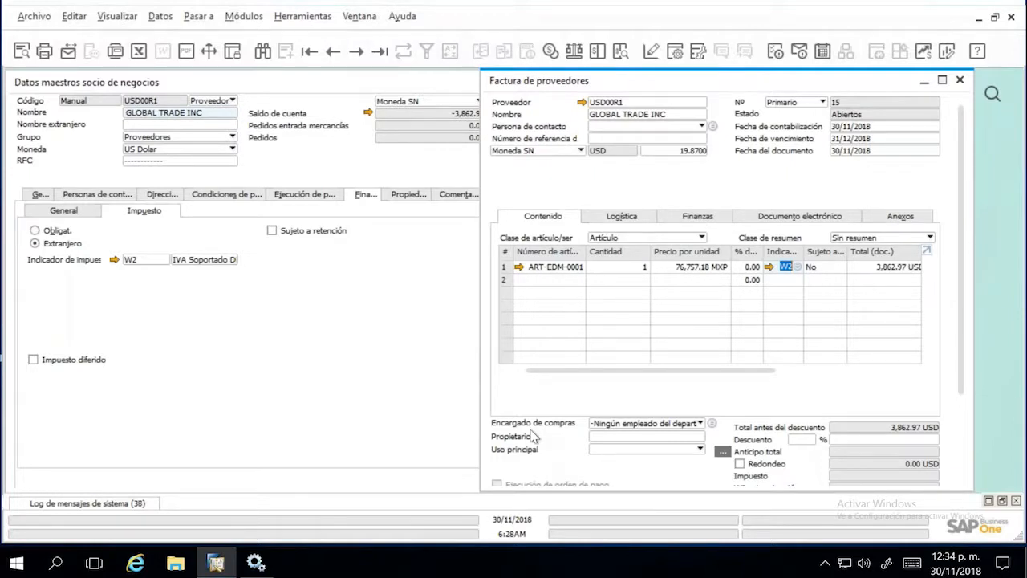
{"action": "key", "text": "Return"}
{"action": "left_click", "coordinate": [354, 312]}
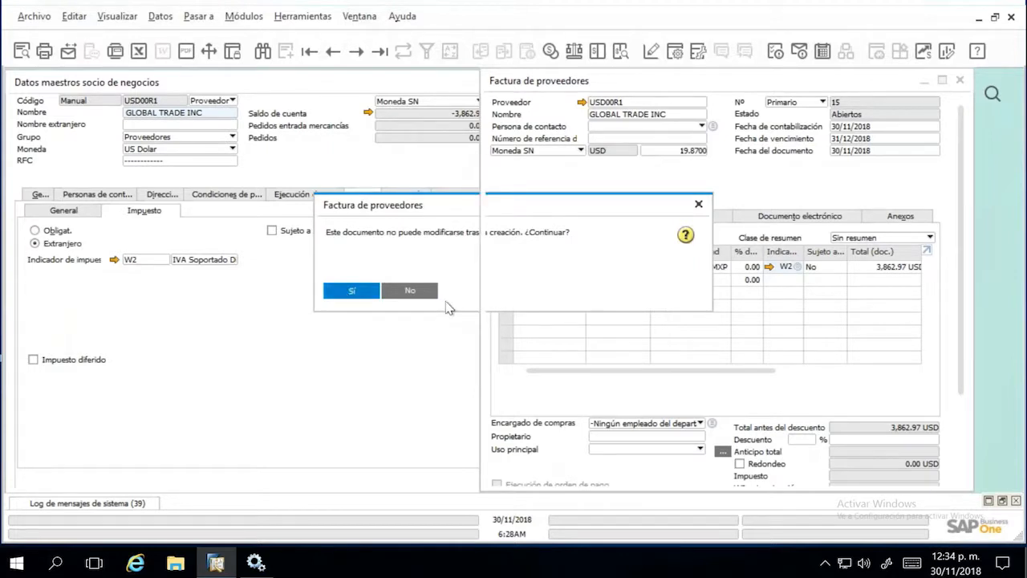
{"action": "key", "text": "Return"}
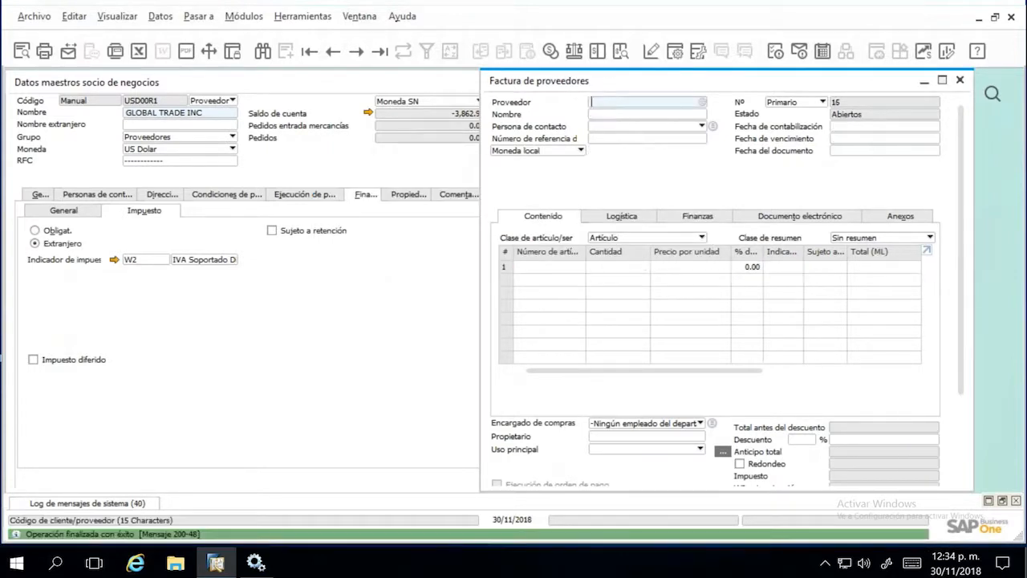
{"action": "key", "text": "ctrl+Left"}
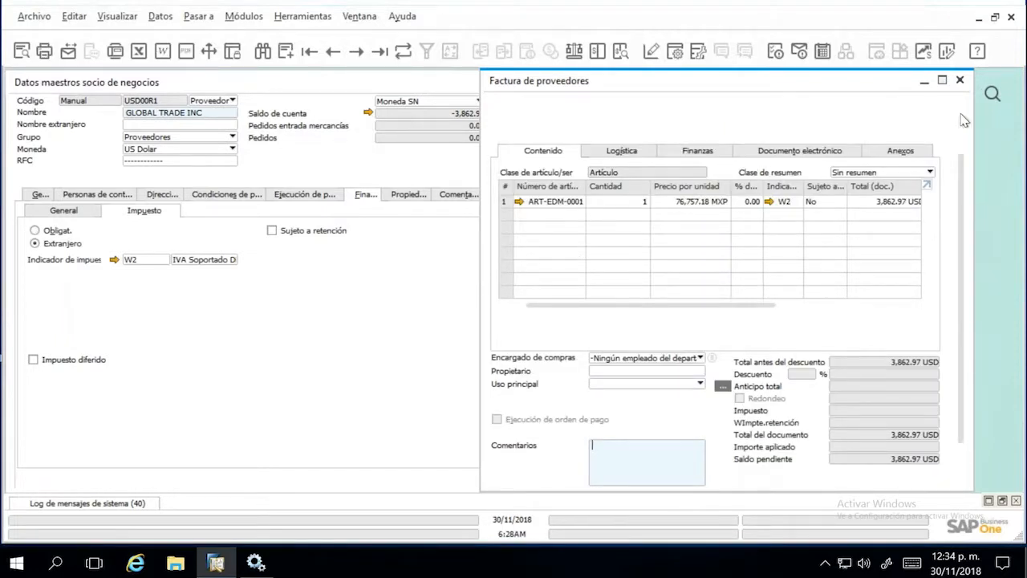
{"action": "scroll", "coordinate": [964, 119], "scroll_direction": "up", "scroll_amount": 2}
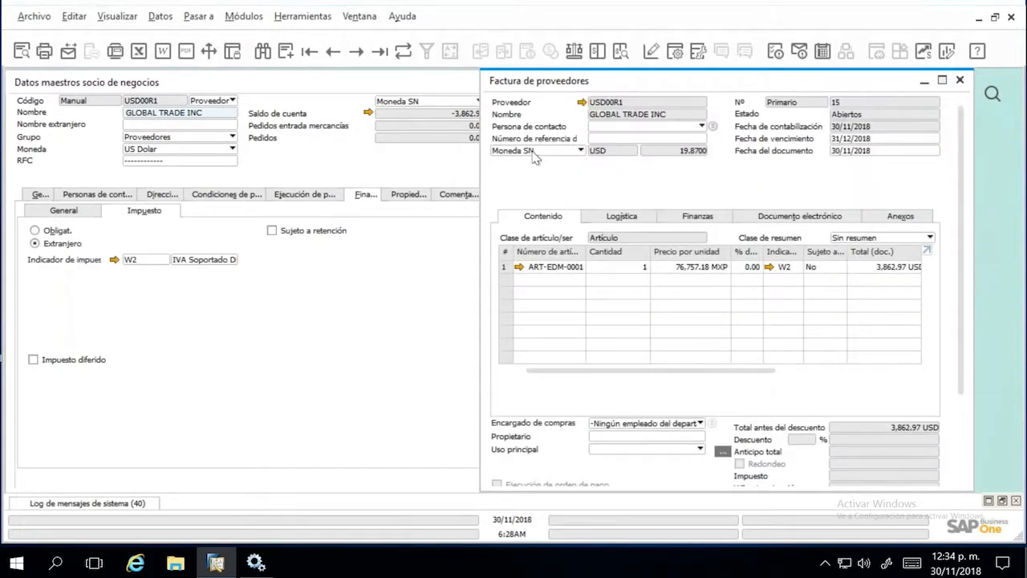
Copy the customer code from the domestic customer's master record and start a new customer invoice with it.
{"action": "left_click", "coordinate": [373, 150]}
{"action": "left_click", "coordinate": [565, 82]}
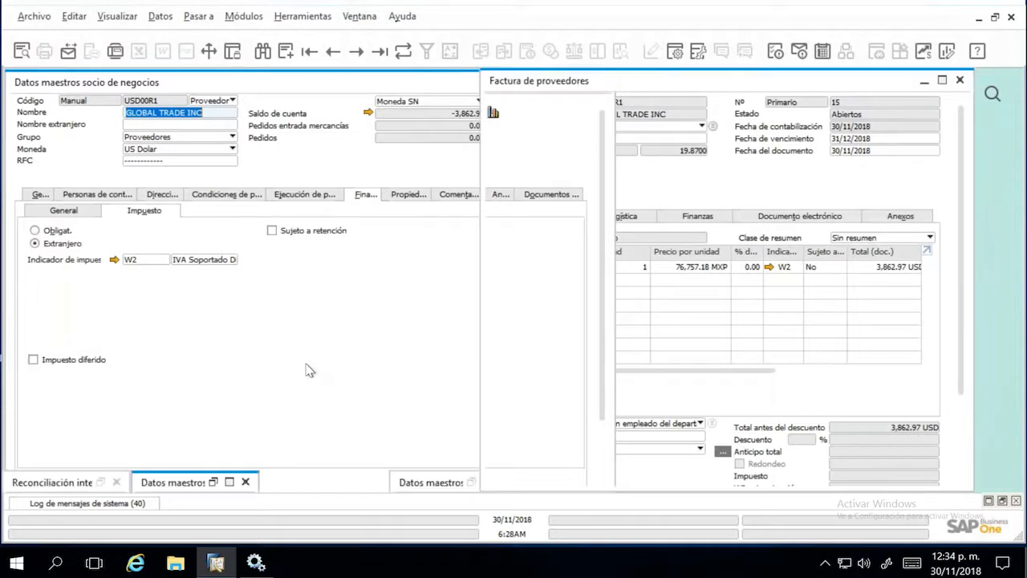
{"action": "left_click", "coordinate": [471, 484]}
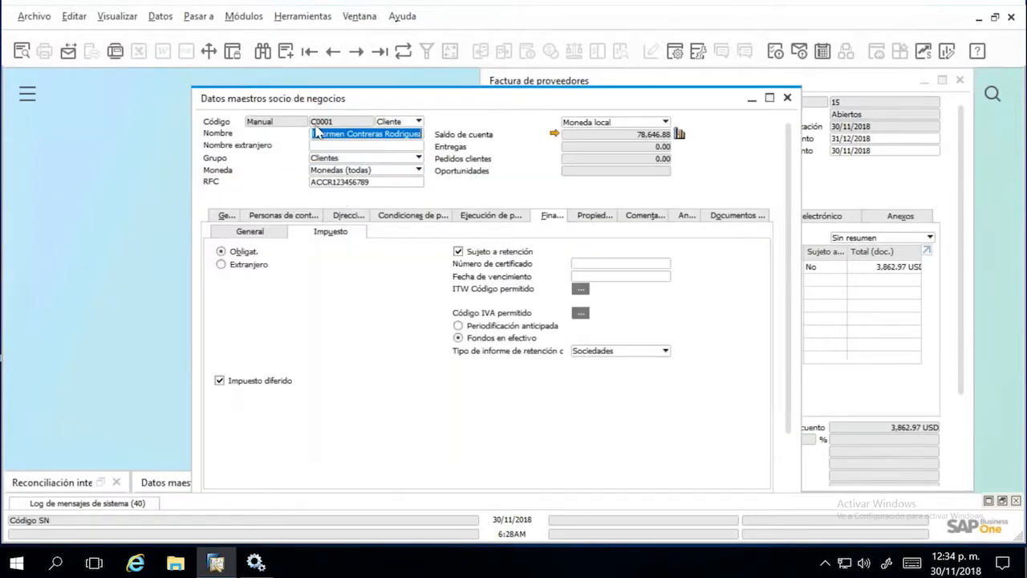
{"action": "right_click", "coordinate": [317, 130]}
{"action": "left_click", "coordinate": [353, 136]}
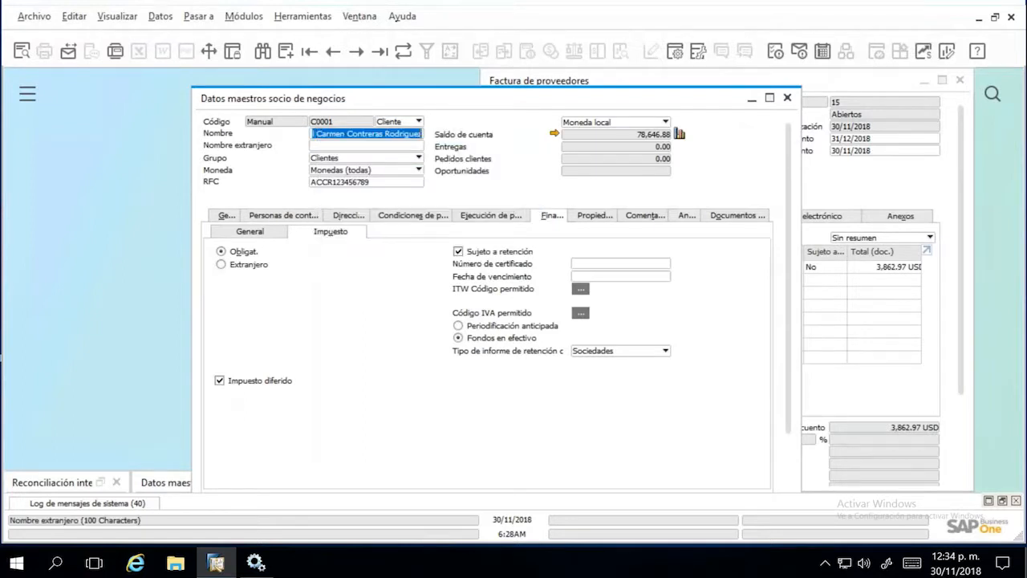
{"action": "left_click", "coordinate": [245, 18]}
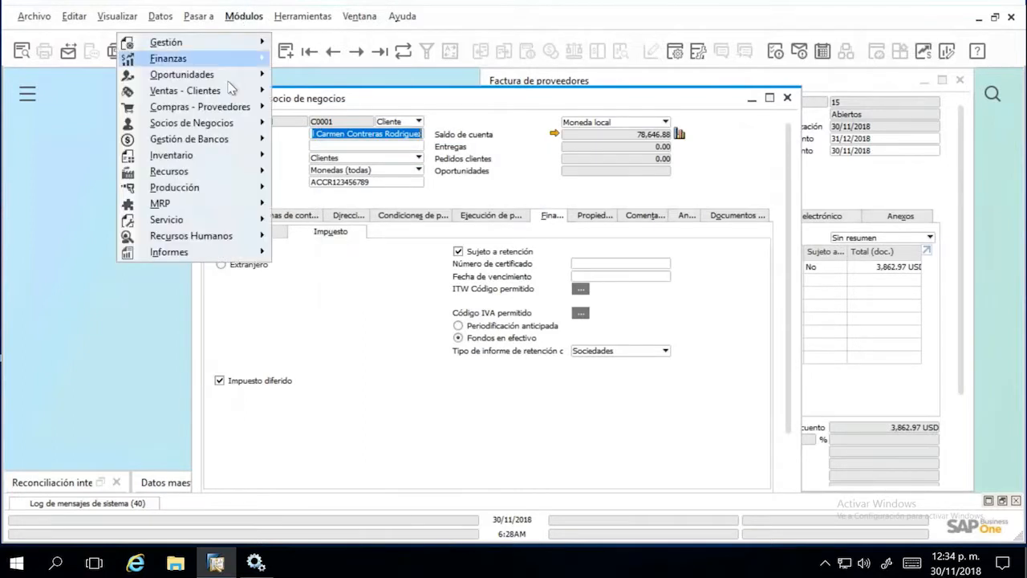
{"action": "mouse_move", "coordinate": [231, 96]}
{"action": "left_click", "coordinate": [371, 211]}
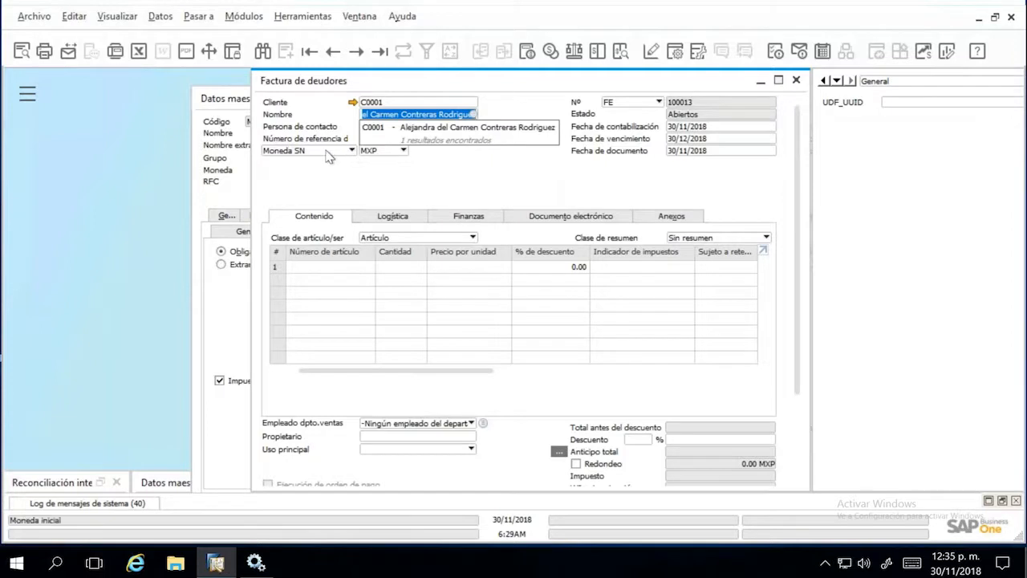
Check the currencies available for the customer invoice, keep MXP, and add item ART-EDM-0001 on the first line.
{"action": "left_click", "coordinate": [371, 152]}
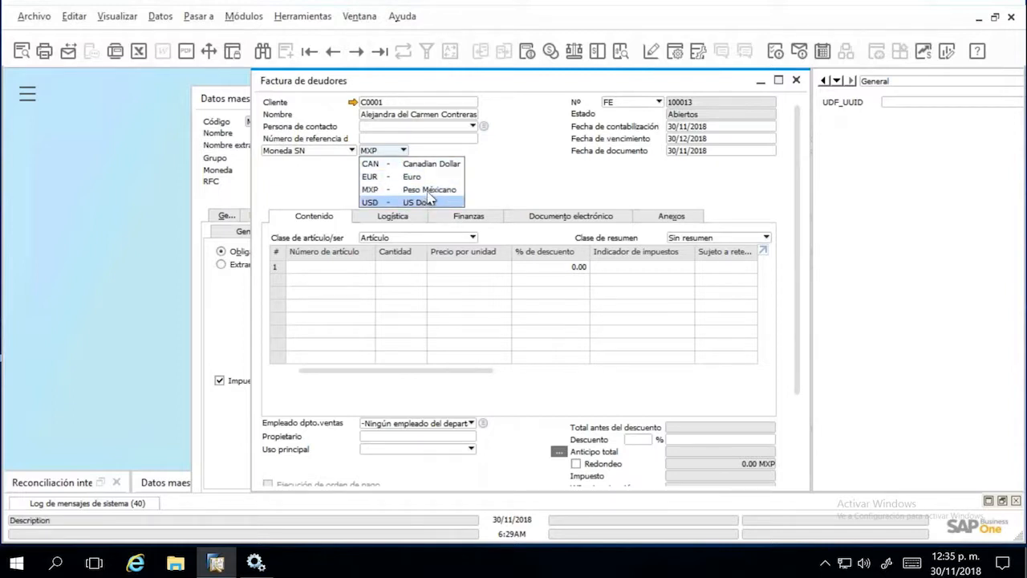
{"action": "left_click", "coordinate": [496, 184]}
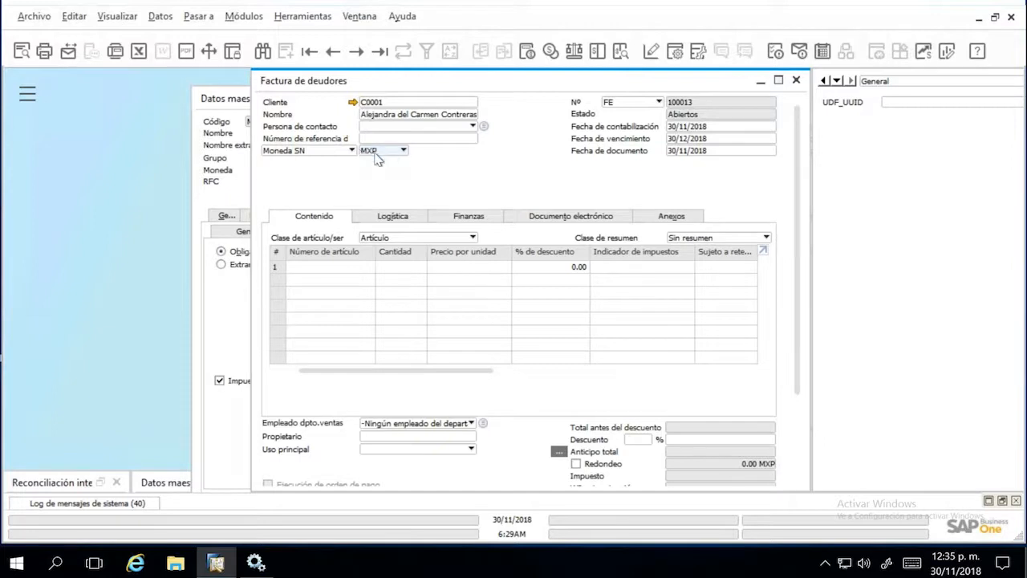
{"action": "left_click", "coordinate": [341, 276]}
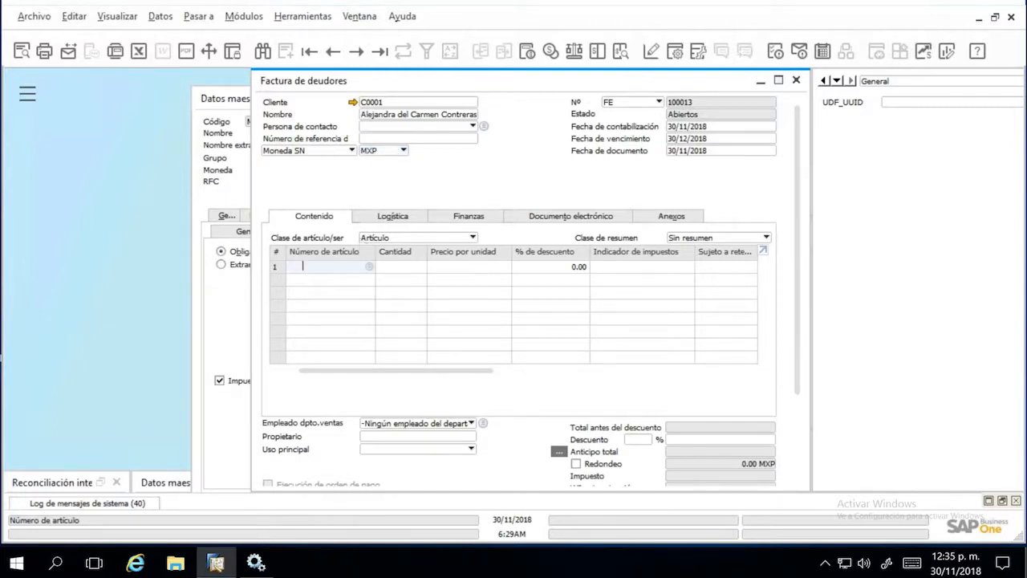
{"action": "key", "text": "Tab"}
{"action": "key", "text": "Return"}
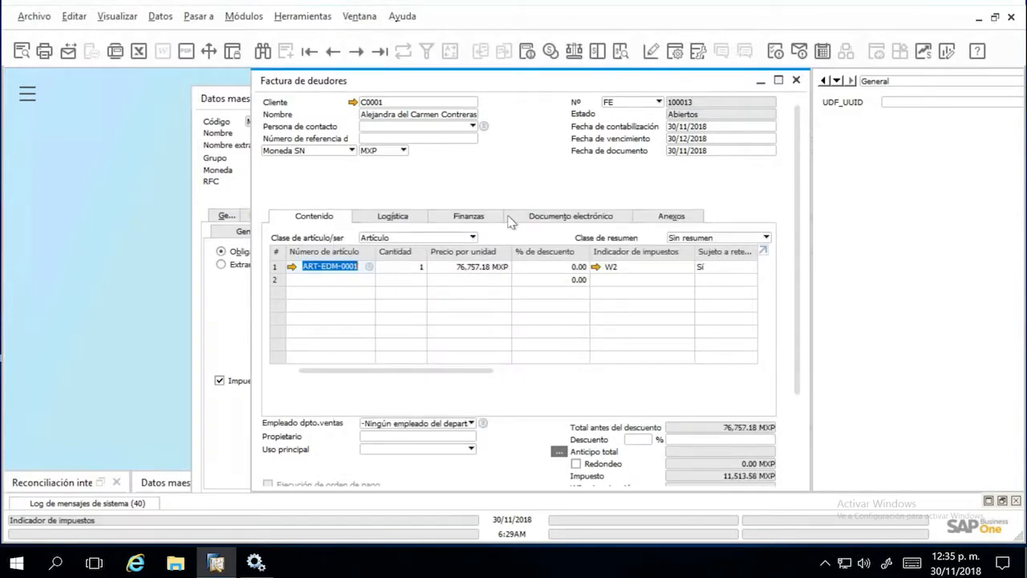
Try USD as the customer invoice's currency and discard the unsaved invoice.
{"action": "left_click", "coordinate": [401, 151]}
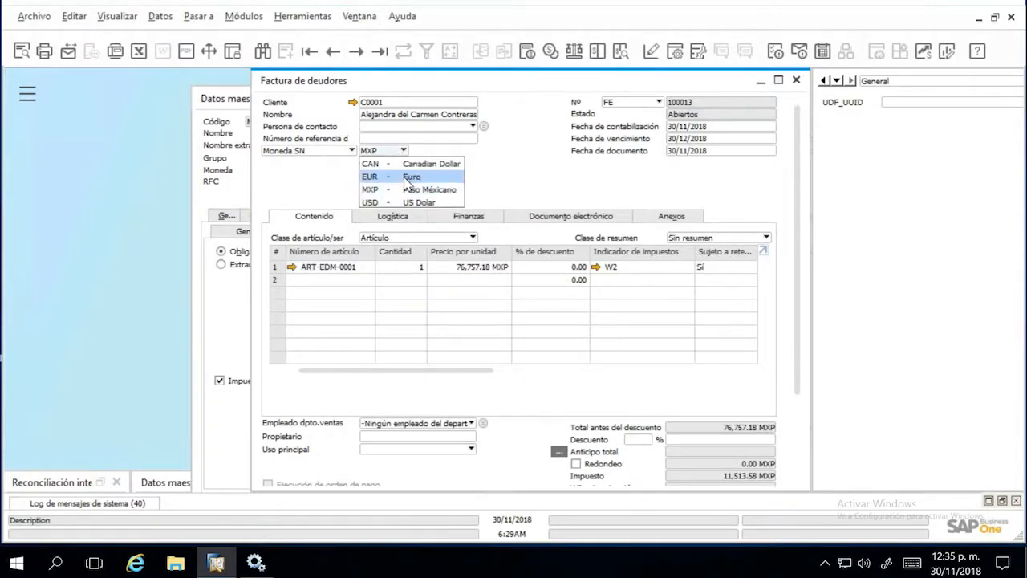
{"action": "left_click", "coordinate": [411, 202]}
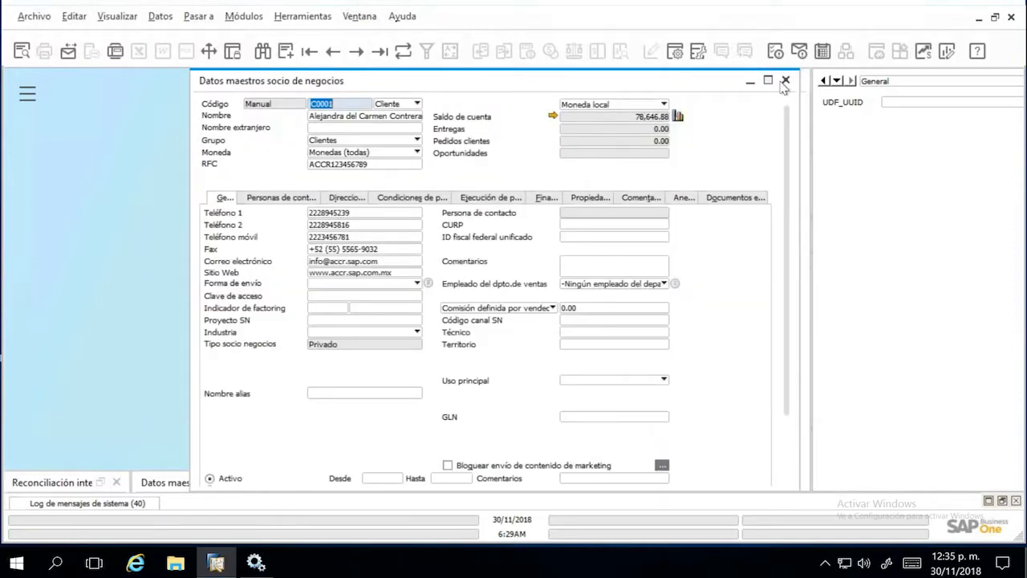
{"action": "left_click", "coordinate": [784, 81]}
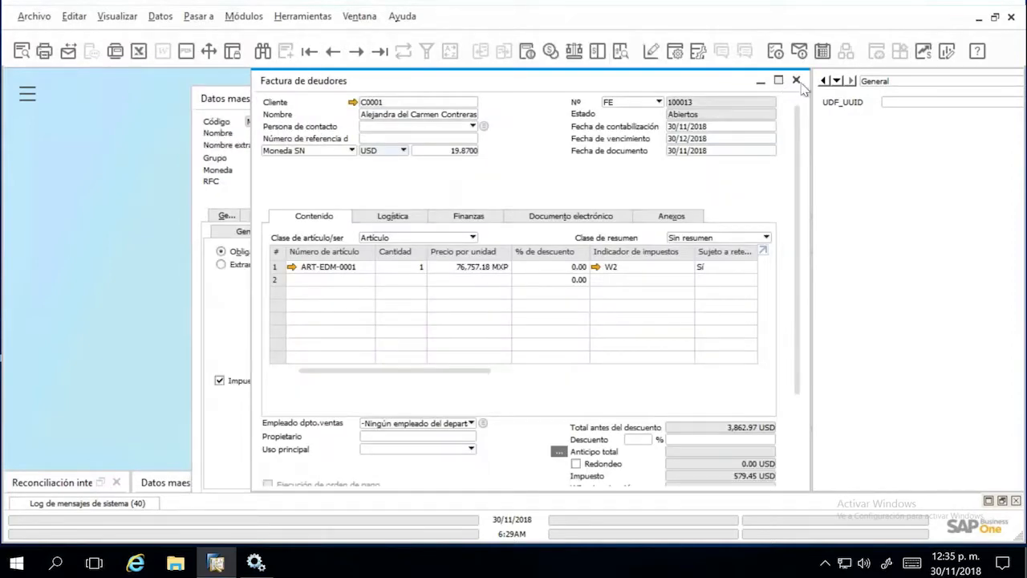
{"action": "left_click", "coordinate": [797, 81]}
{"action": "left_click", "coordinate": [454, 320]}
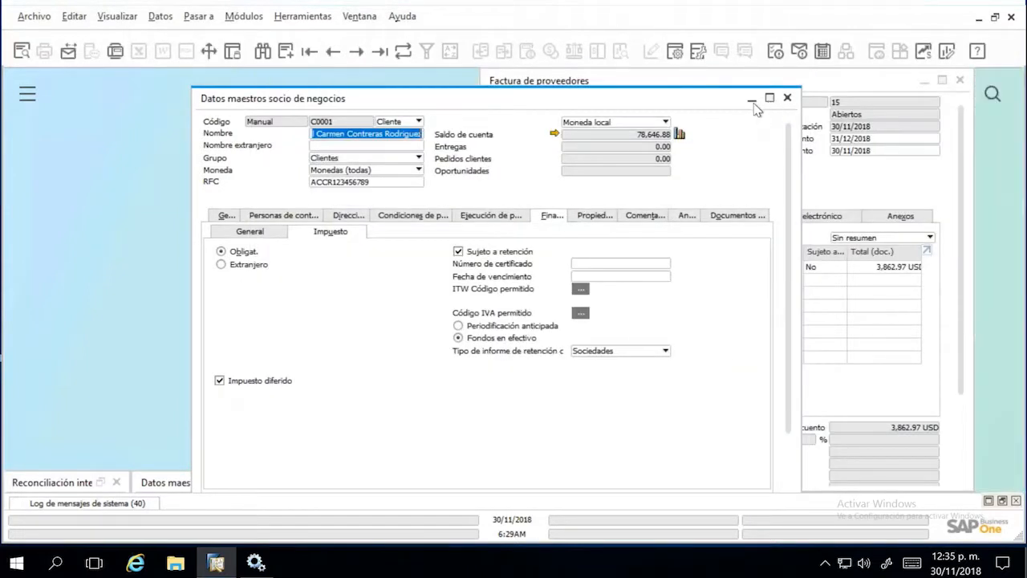
Minimize the customer and supplier invoice windows, list the preset partner's transactions in internal reconciliation, and return to the selection criteria.
{"action": "left_click", "coordinate": [752, 98]}
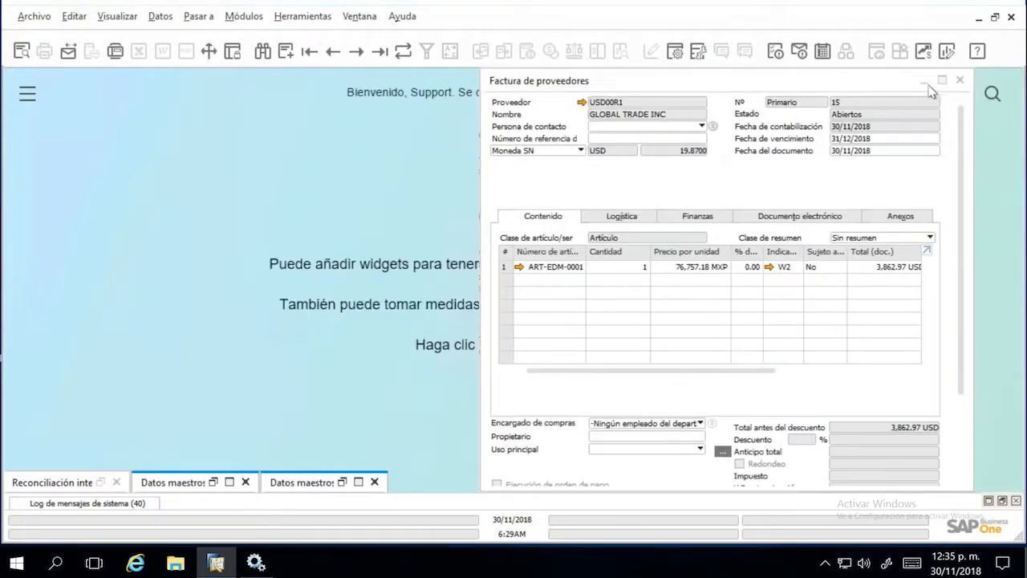
{"action": "left_click", "coordinate": [925, 82]}
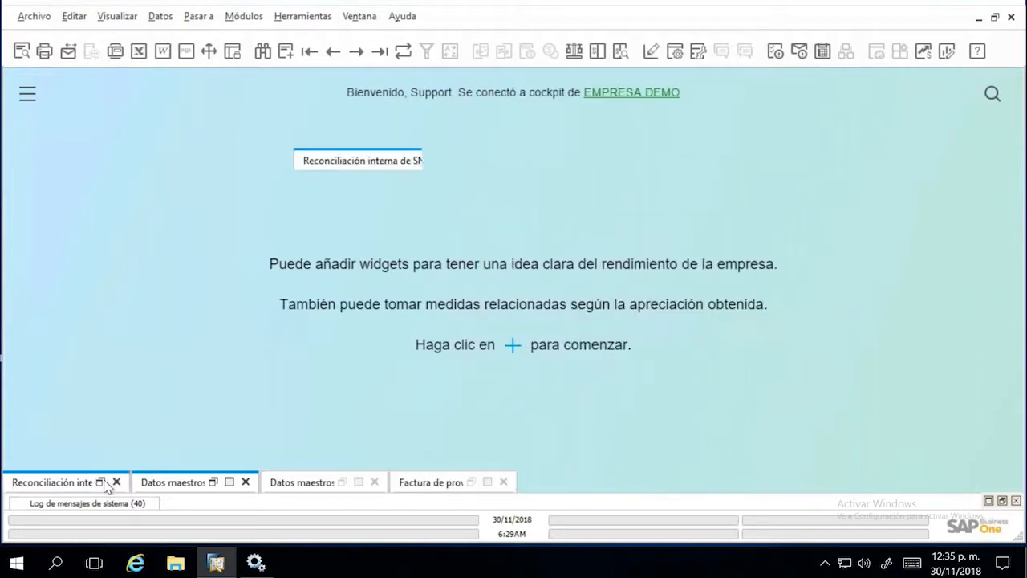
{"action": "left_click", "coordinate": [106, 481]}
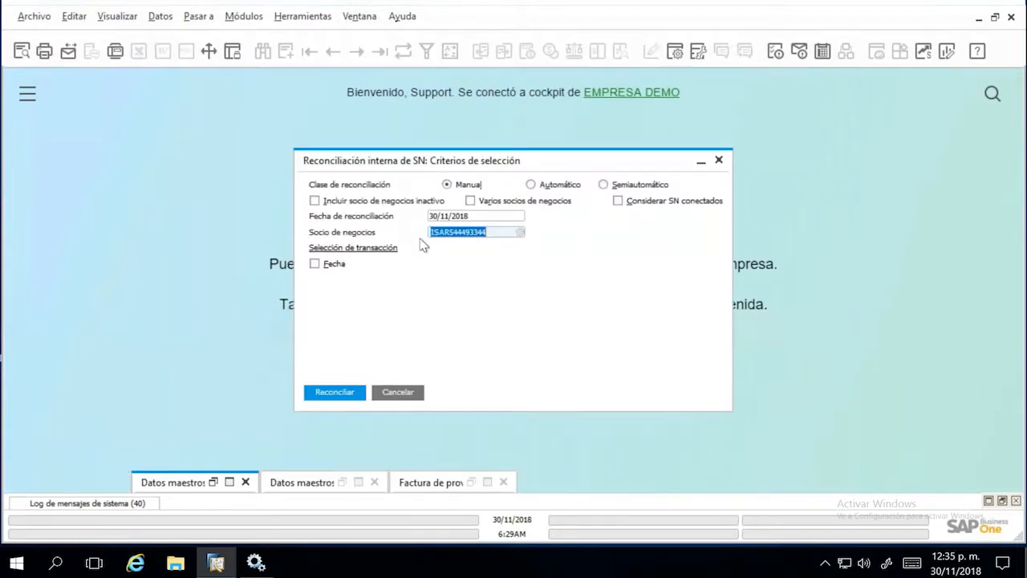
{"action": "left_click", "coordinate": [365, 394]}
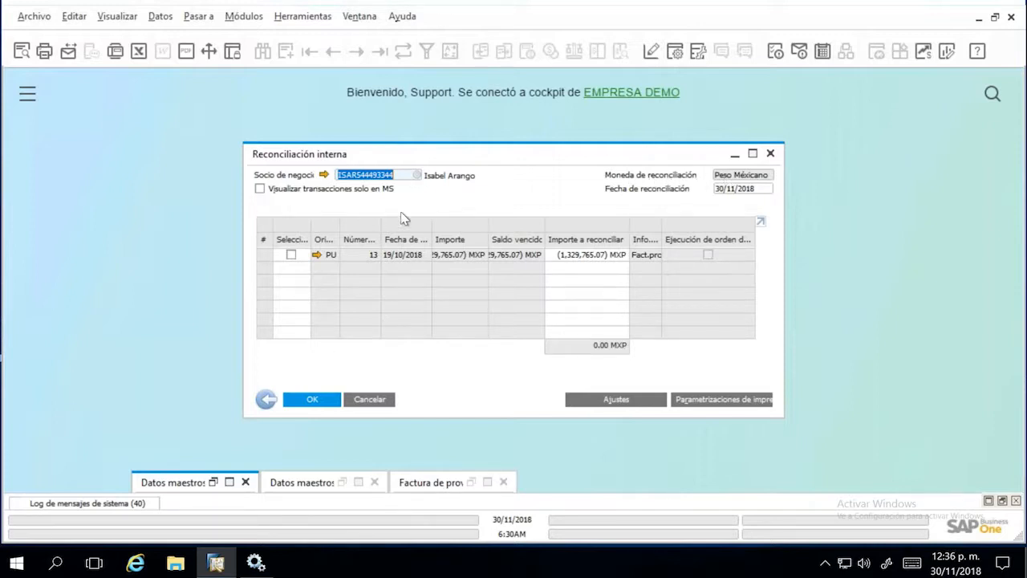
{"action": "left_click", "coordinate": [265, 399]}
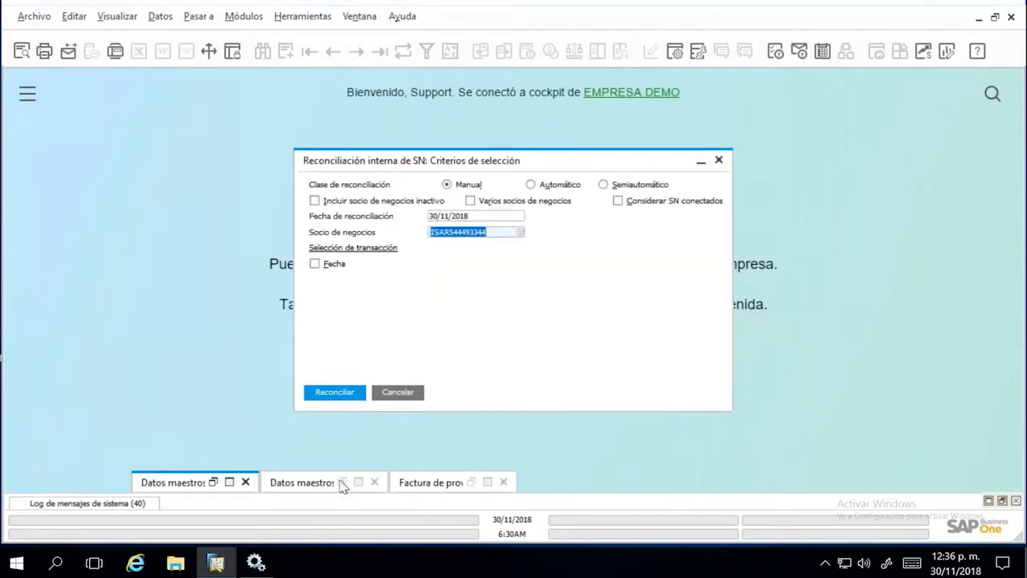
Search the business partners for currency US Dolar and copy the code of GLOBAL TRADE INC.
{"action": "left_click", "coordinate": [341, 483]}
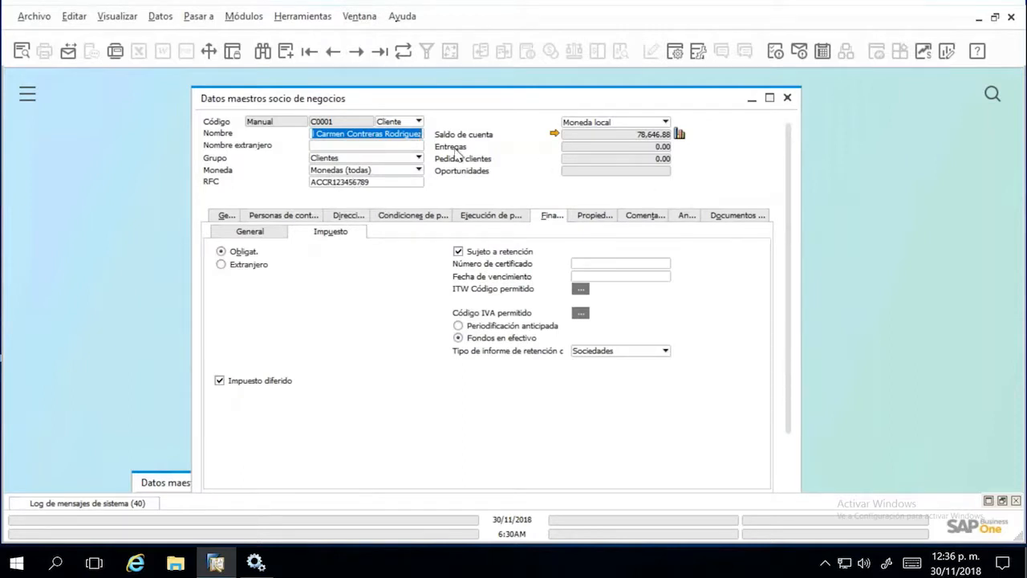
{"action": "key", "text": "ctrl+a"}
{"action": "left_click", "coordinate": [418, 169]}
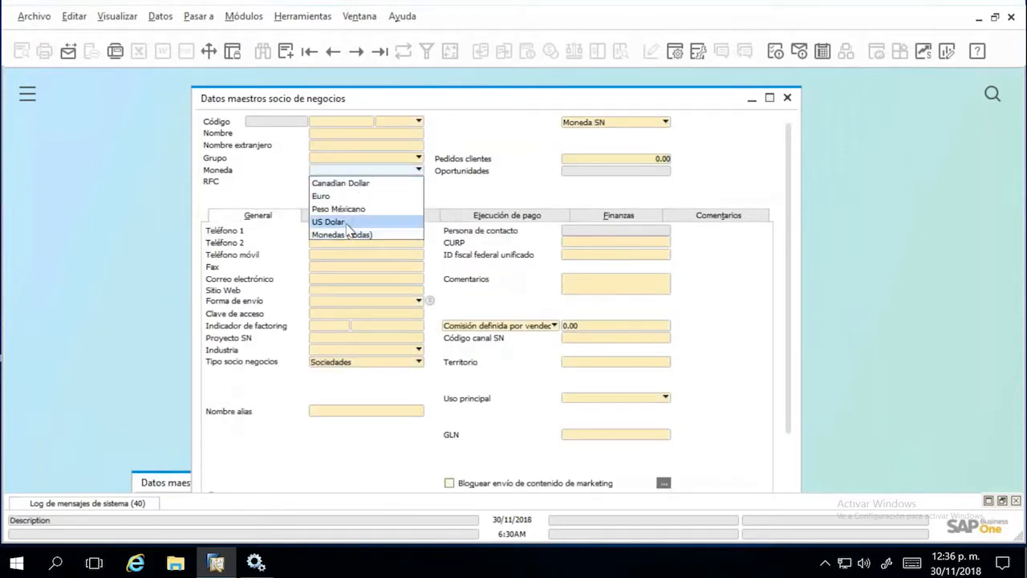
{"action": "left_click", "coordinate": [348, 230]}
{"action": "key", "text": "Return"}
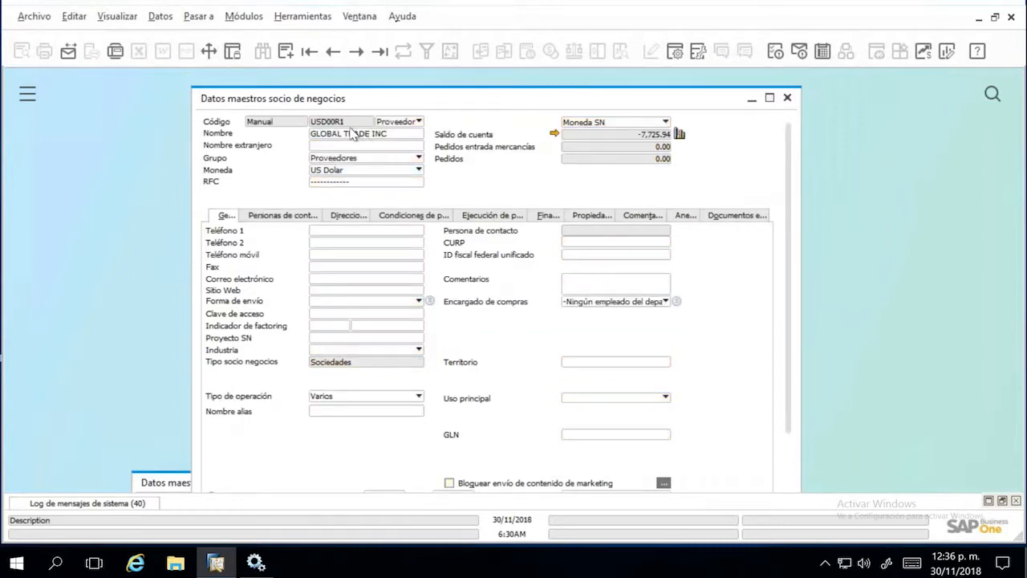
{"action": "right_click", "coordinate": [349, 126]}
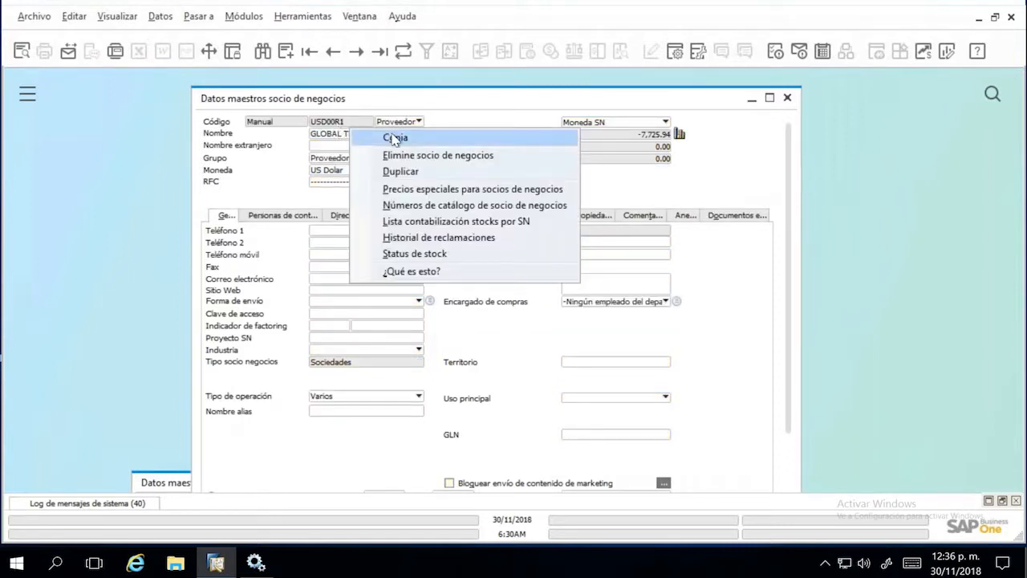
{"action": "left_click", "coordinate": [394, 138]}
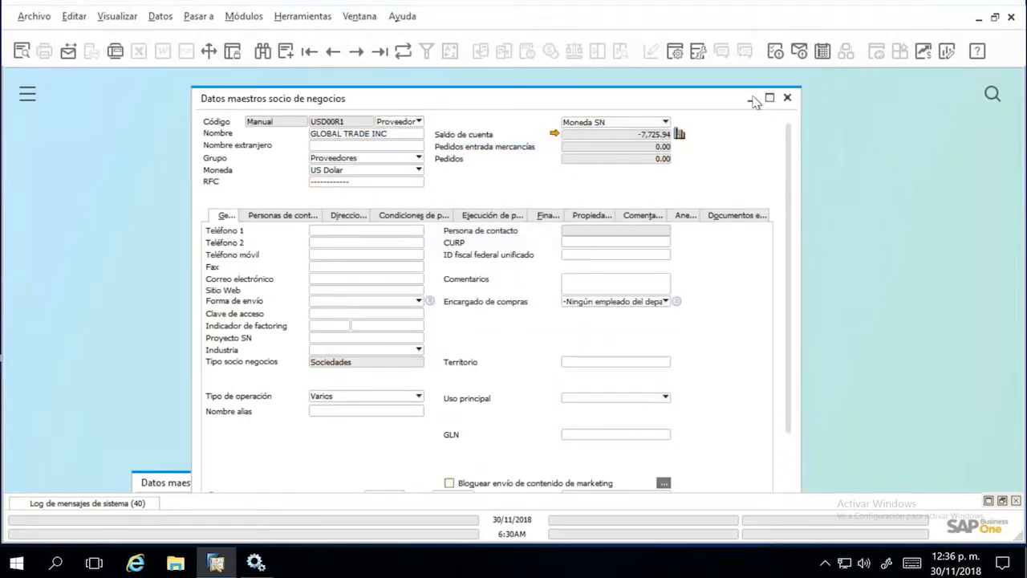
Set GLOBAL TRADE INC as the business partner of the manual internal reconciliation and list its open transactions.
{"action": "left_click", "coordinate": [752, 98]}
{"action": "double_click", "coordinate": [498, 232]}
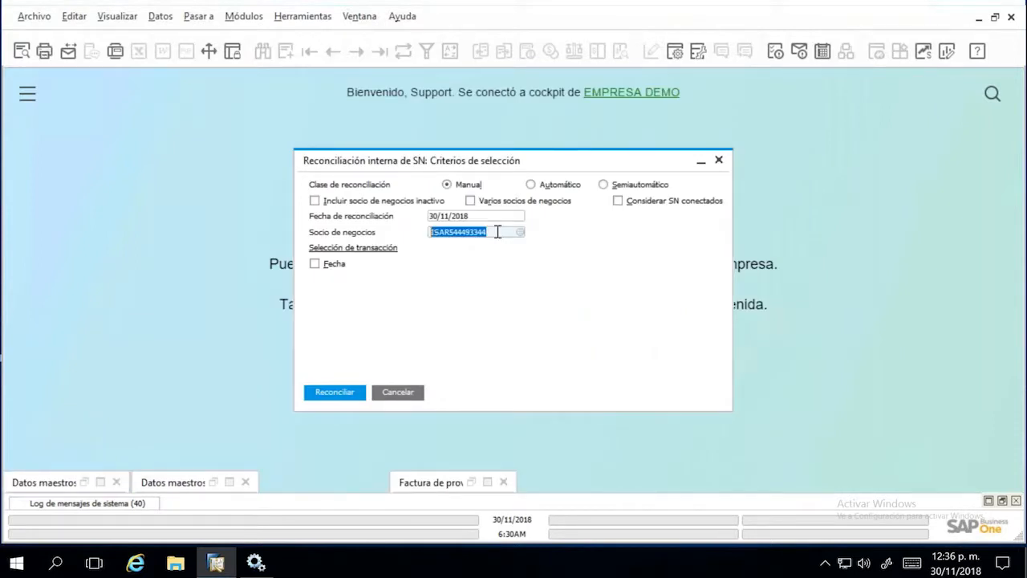
{"action": "type", "text": "USD00R1"}
{"action": "key", "text": "Return"}
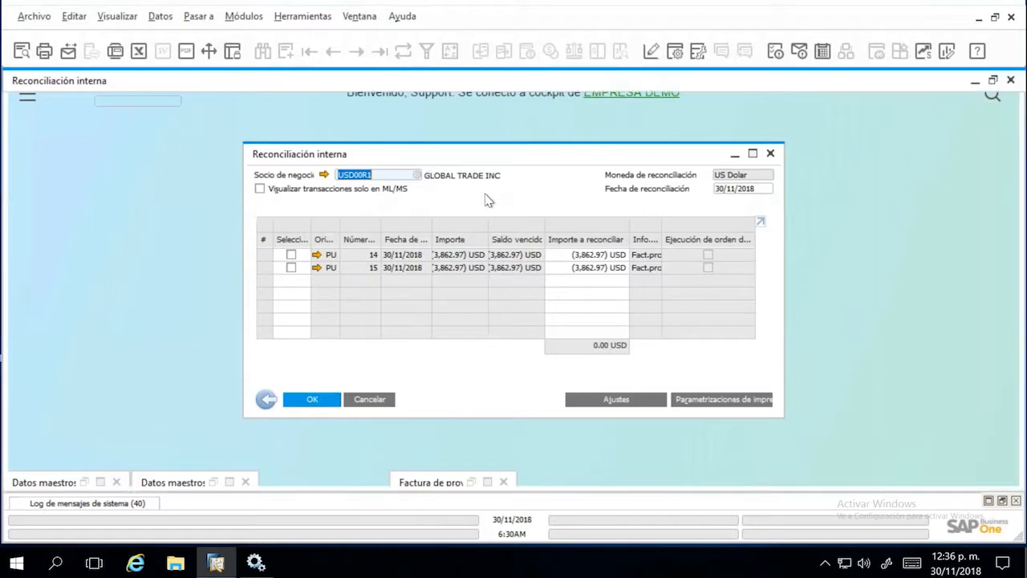
Reposition the internal reconciliation window to examine the open US dollar transactions, and close it without selecting any.
{"action": "left_click", "coordinate": [752, 152]}
{"action": "double_click", "coordinate": [698, 84]}
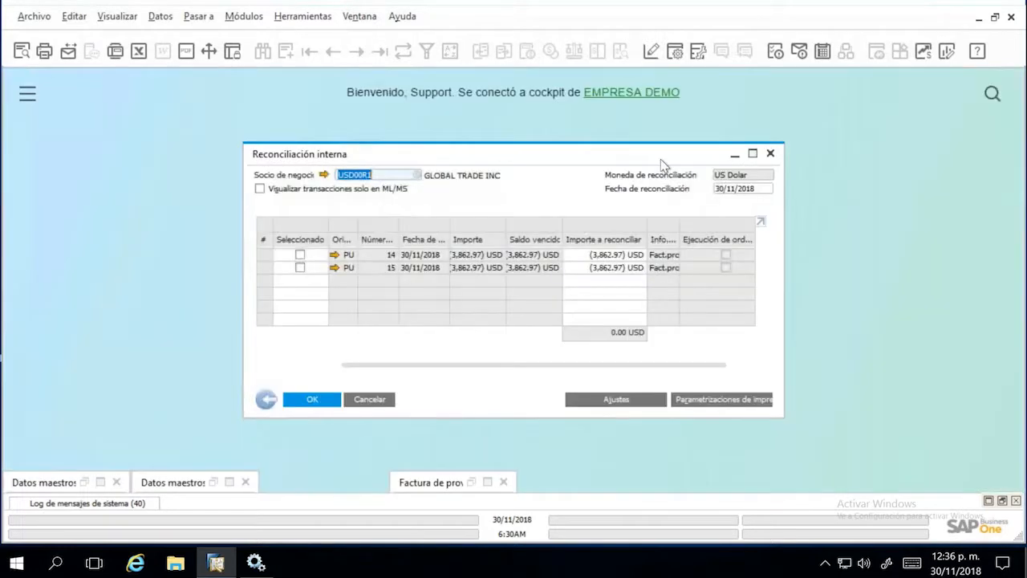
{"action": "left_click_drag", "start_coordinate": [519, 153], "coordinate": [366, 134]}
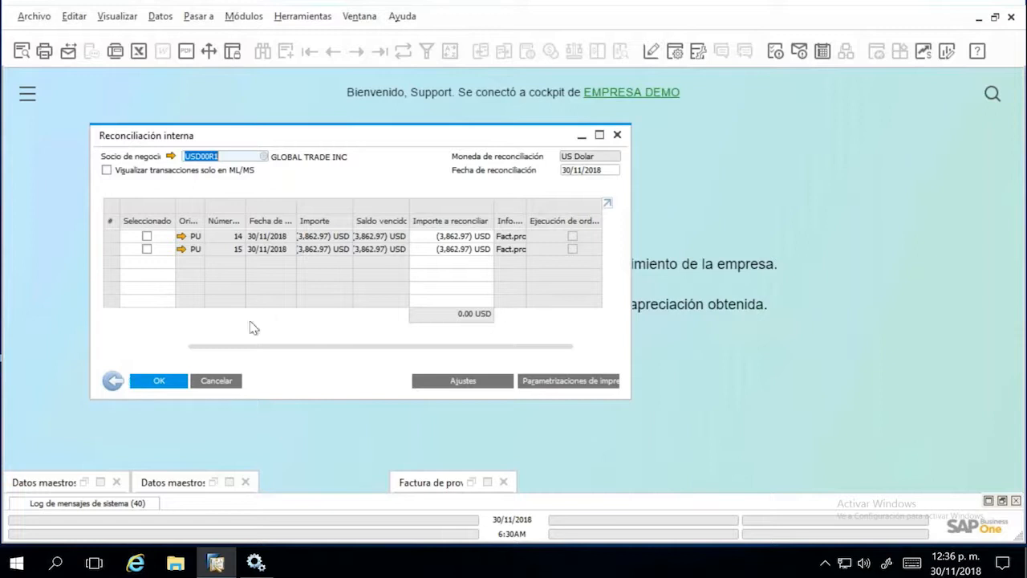
{"action": "left_click", "coordinate": [157, 382]}
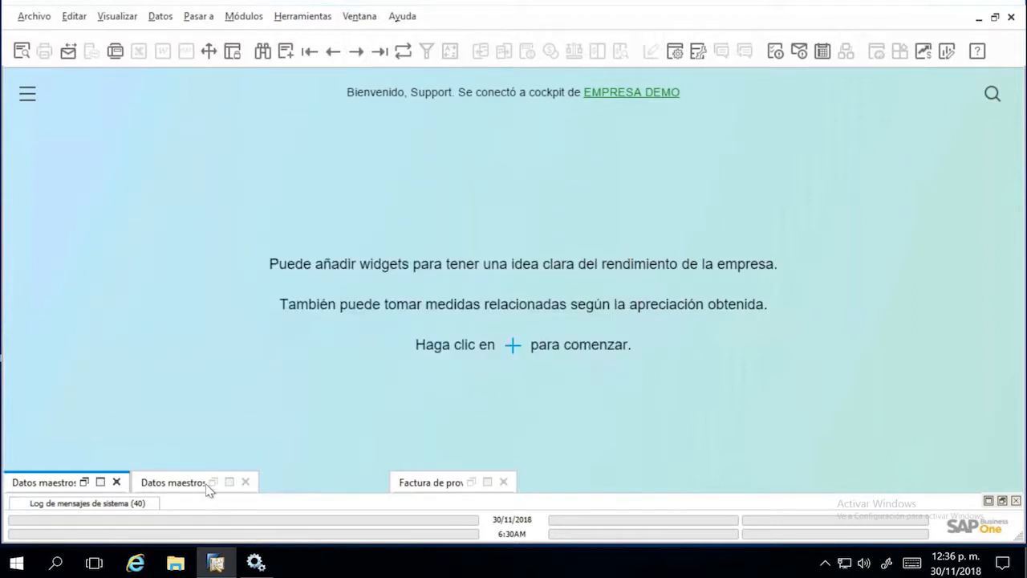
Restore GLOBAL TRADE INC's master record and move its window toward the centre to review the tax settings.
{"action": "left_click", "coordinate": [212, 483]}
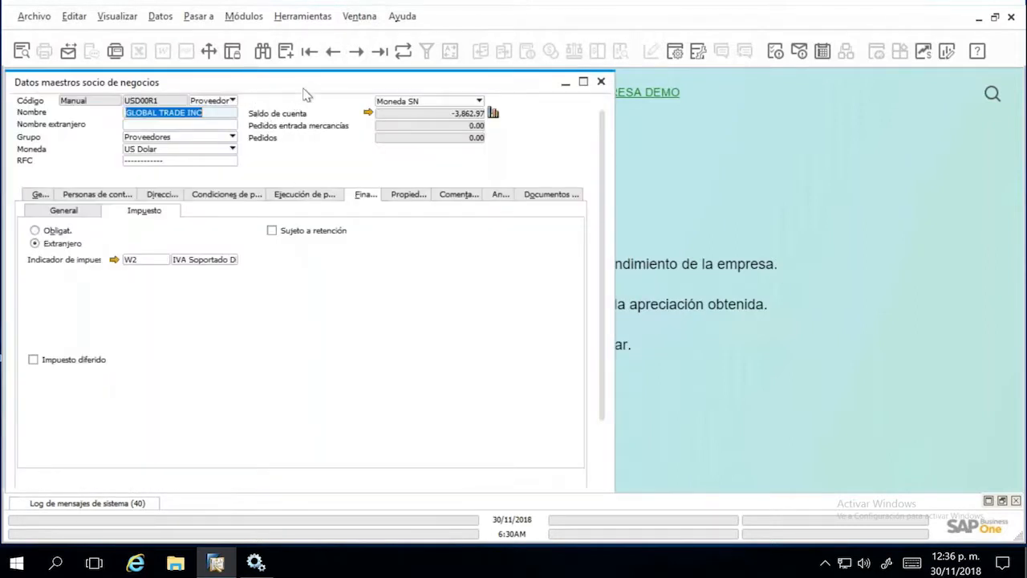
{"action": "left_click_drag", "start_coordinate": [305, 94], "coordinate": [451, 85]}
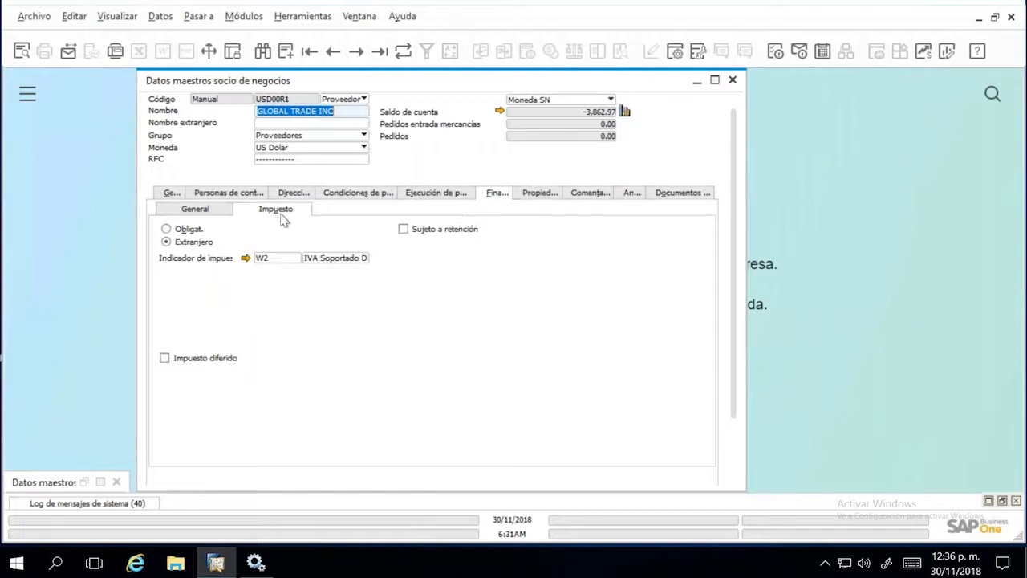
Mark GLOBAL TRADE INC as subject to withholding and examine the available income tax and IVA withholding codes without selecting any.
{"action": "left_click", "coordinate": [403, 229]}
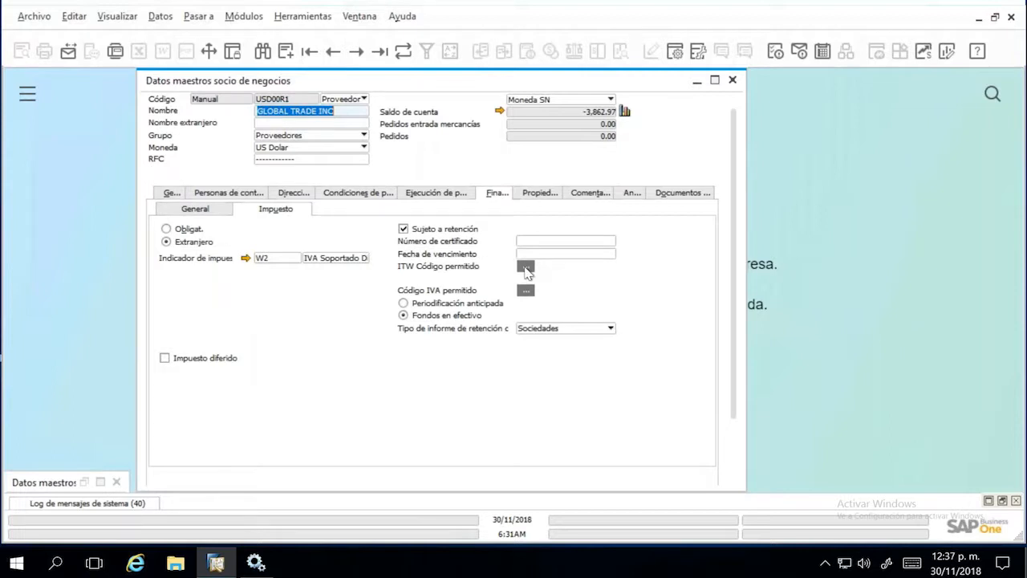
{"action": "left_click", "coordinate": [525, 268]}
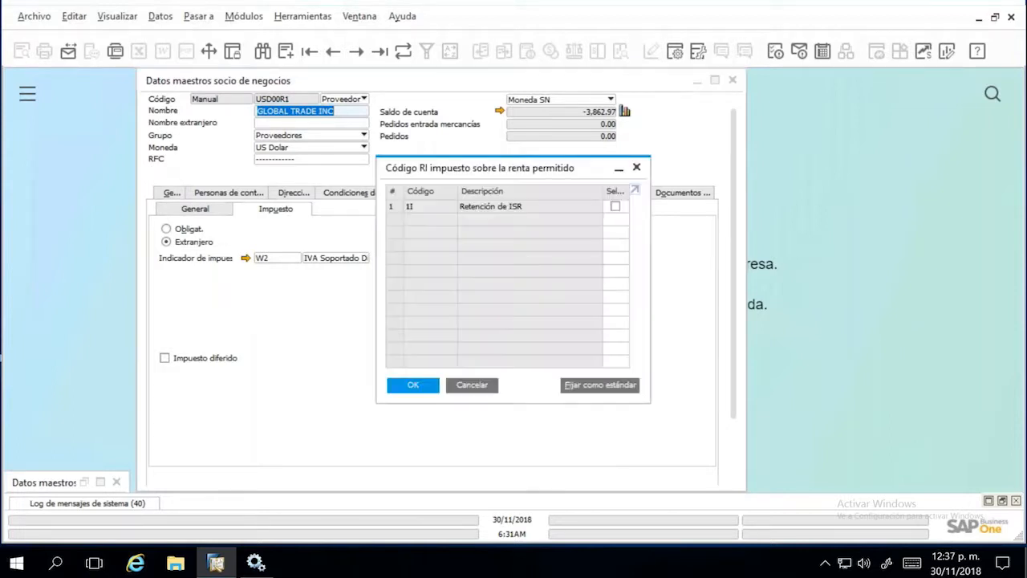
{"action": "left_click", "coordinate": [636, 168]}
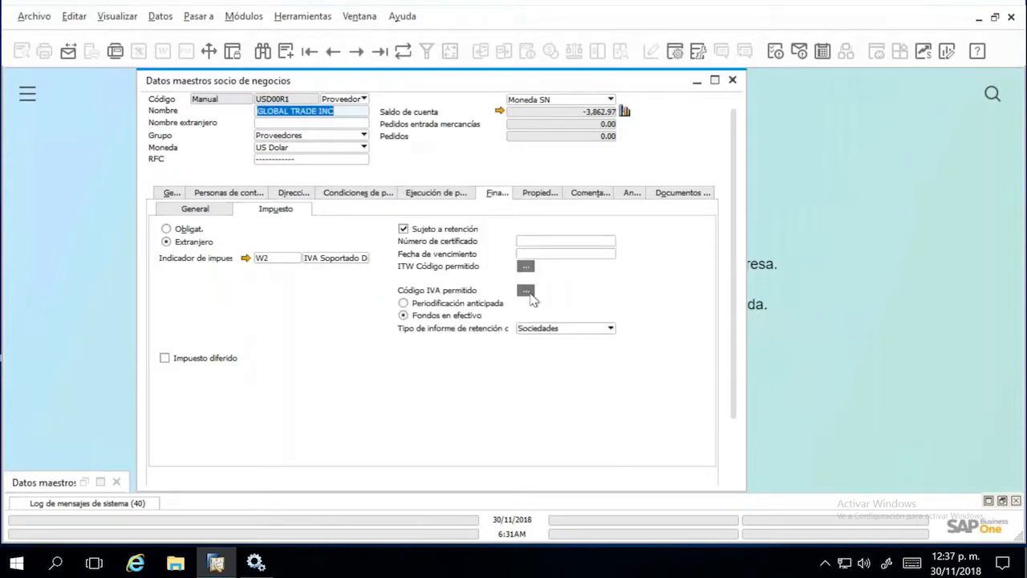
{"action": "left_click", "coordinate": [526, 290]}
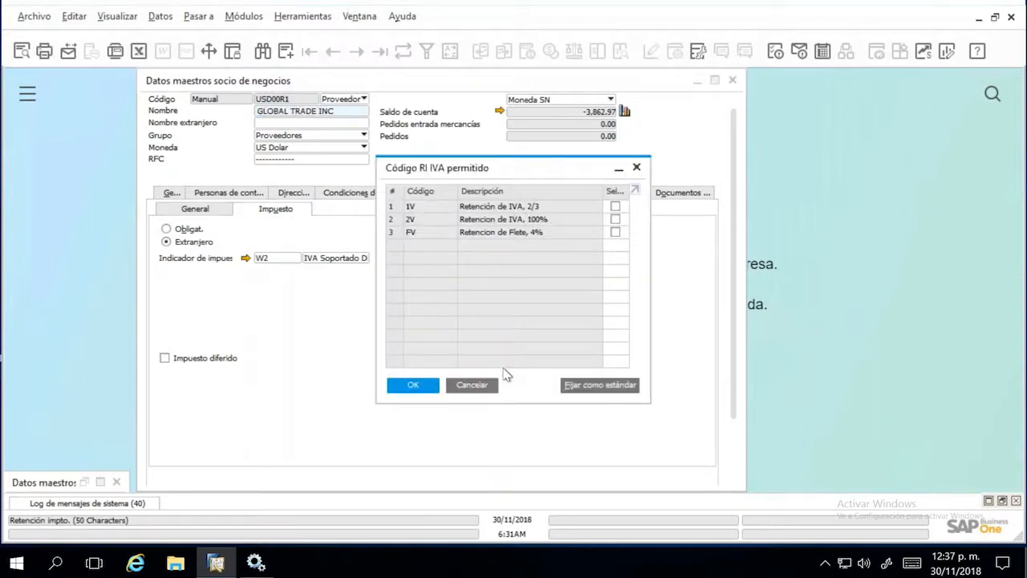
{"action": "left_click", "coordinate": [479, 391]}
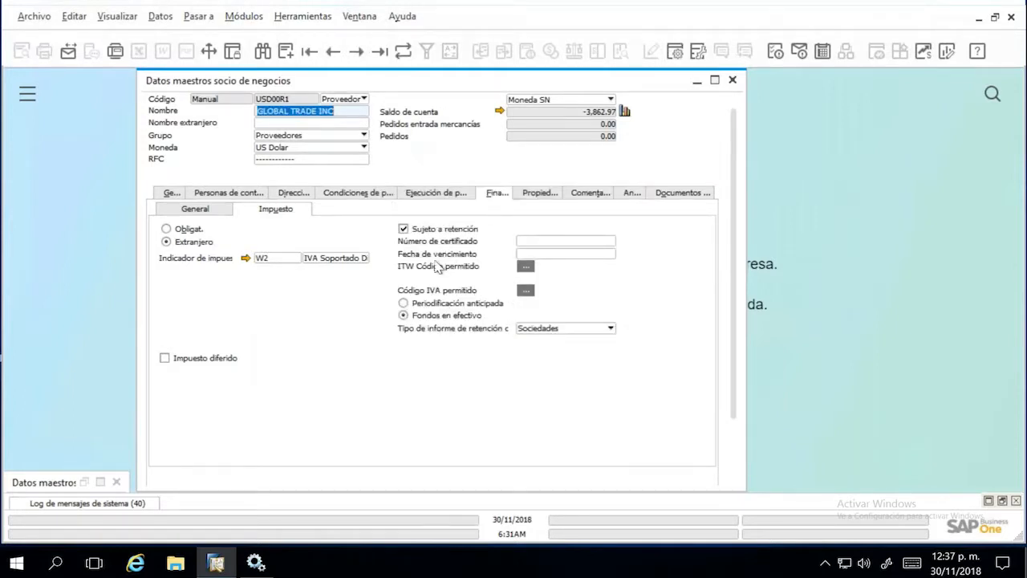
Permit income tax withholding code 1I, Retención de ISR, for GLOBAL TRADE INC.
{"action": "left_click", "coordinate": [526, 289]}
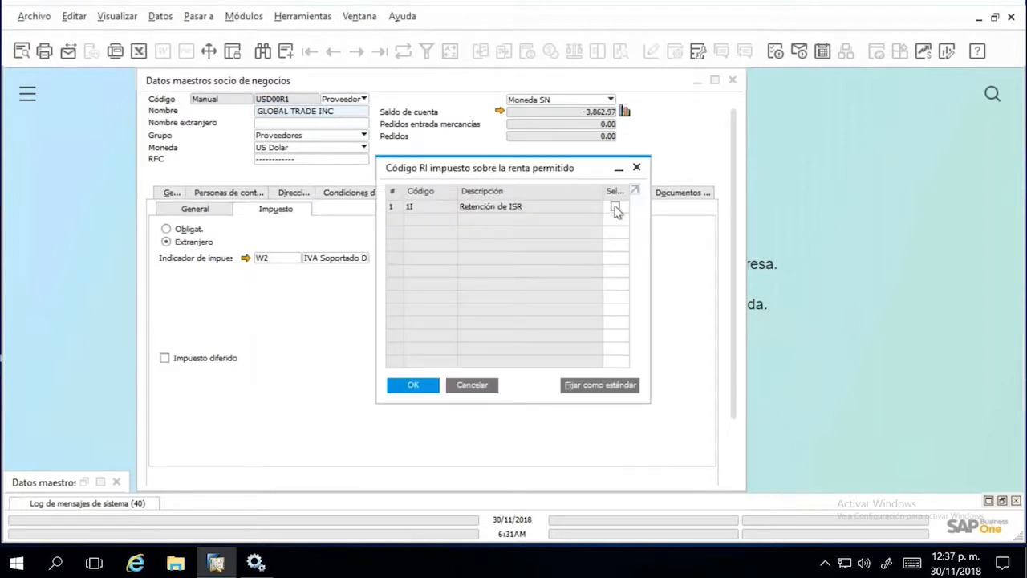
{"action": "left_click", "coordinate": [429, 385]}
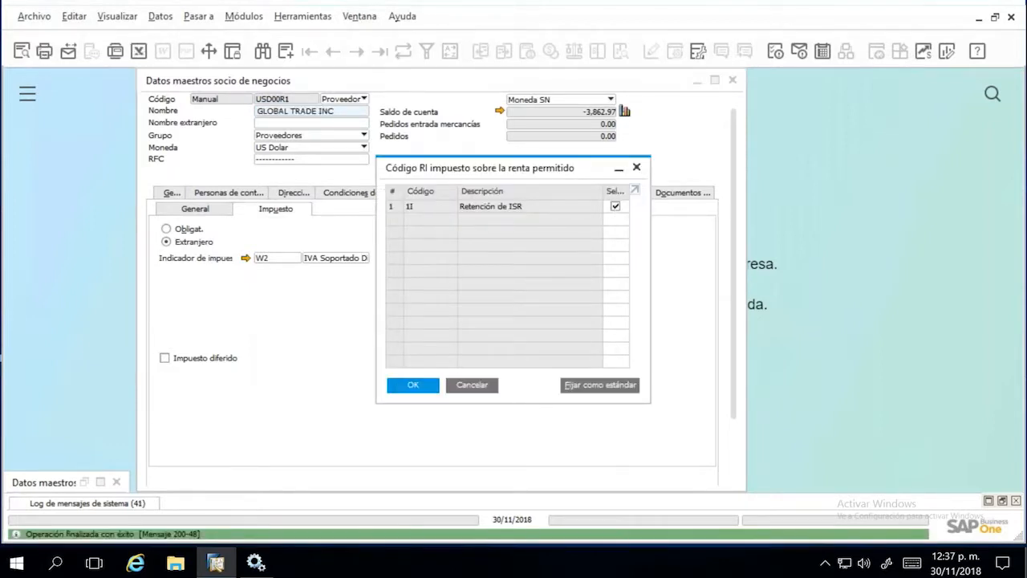
{"action": "left_click", "coordinate": [412, 386]}
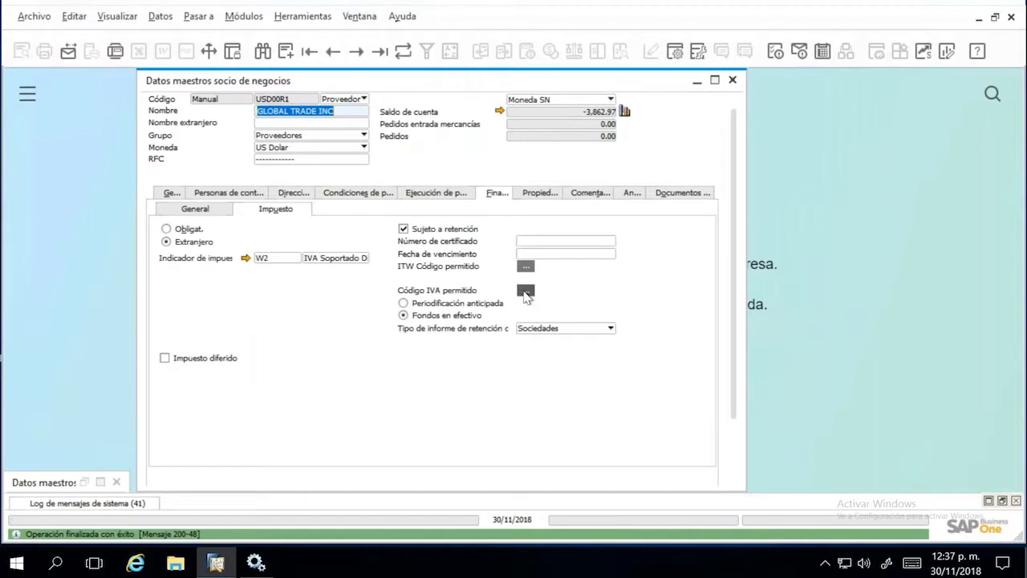
Permit IVA withholding code 1V, Retención de IVA, 2/3, and save the business partner's master record.
{"action": "left_click", "coordinate": [526, 290]}
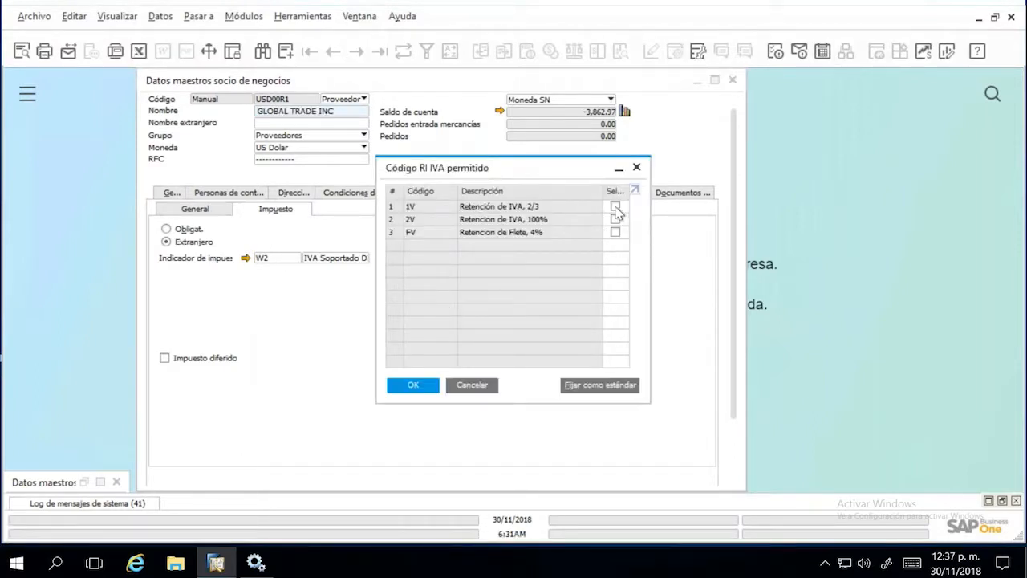
{"action": "left_click", "coordinate": [412, 385]}
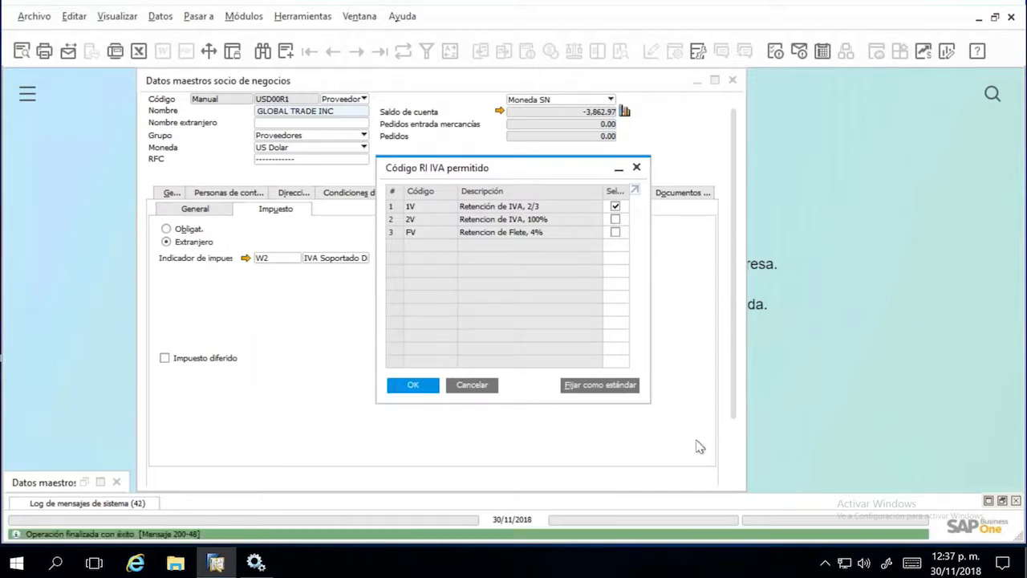
{"action": "left_click", "coordinate": [412, 386]}
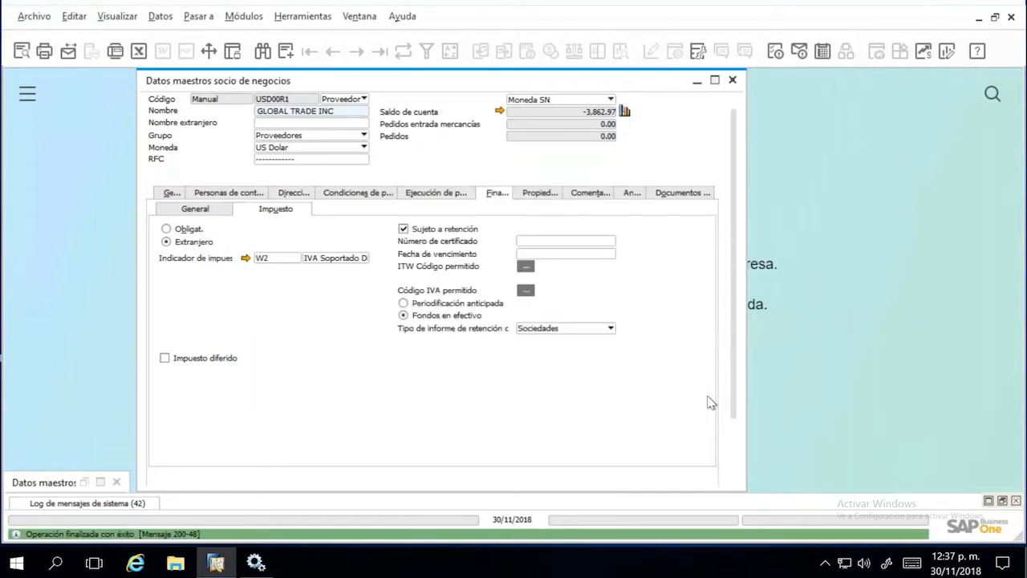
{"action": "scroll", "coordinate": [723, 414], "scroll_direction": "down", "scroll_amount": 2}
{"action": "left_click", "coordinate": [173, 474]}
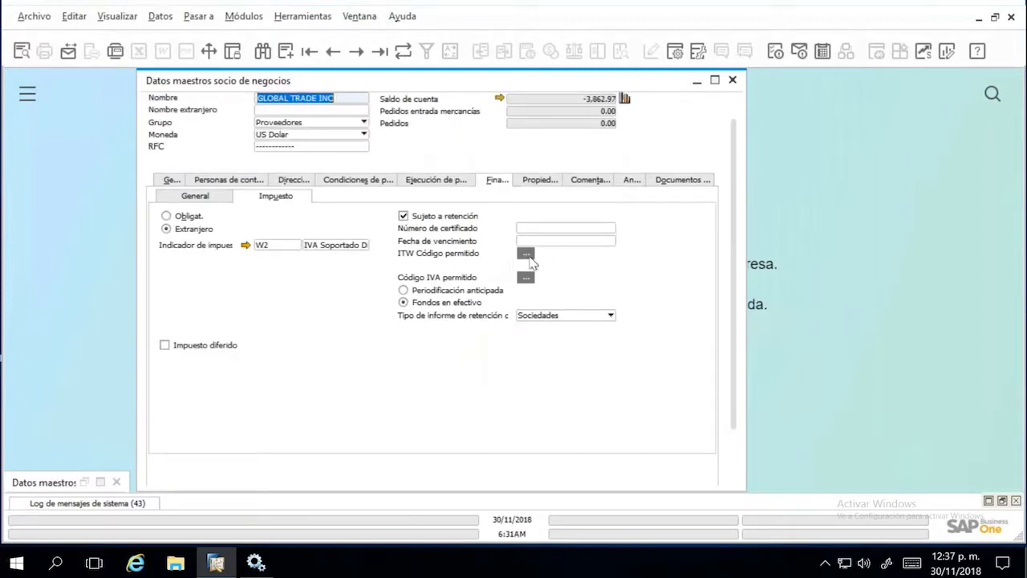
Set withholding code 1I, Retención de ISR, as the supplier's default and update the master record.
{"action": "left_click", "coordinate": [528, 256]}
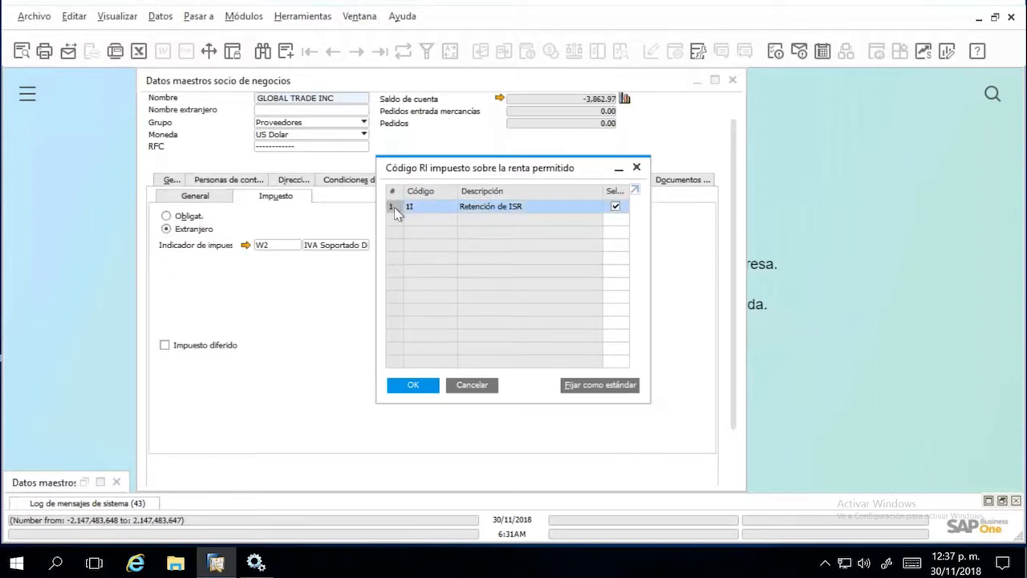
{"action": "left_click", "coordinate": [571, 385]}
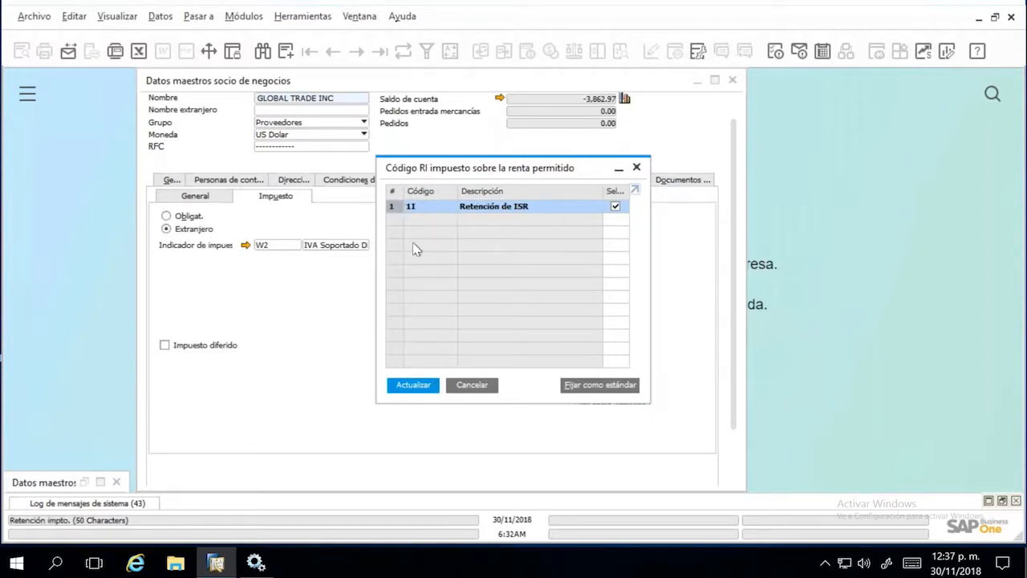
{"action": "left_click", "coordinate": [414, 386]}
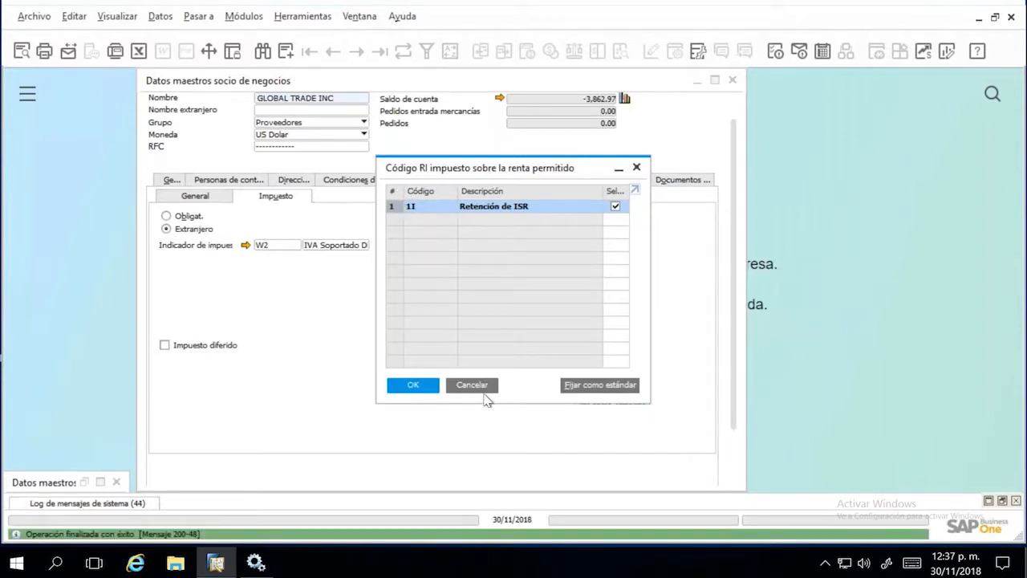
{"action": "left_click", "coordinate": [410, 389]}
{"action": "left_click", "coordinate": [732, 441]}
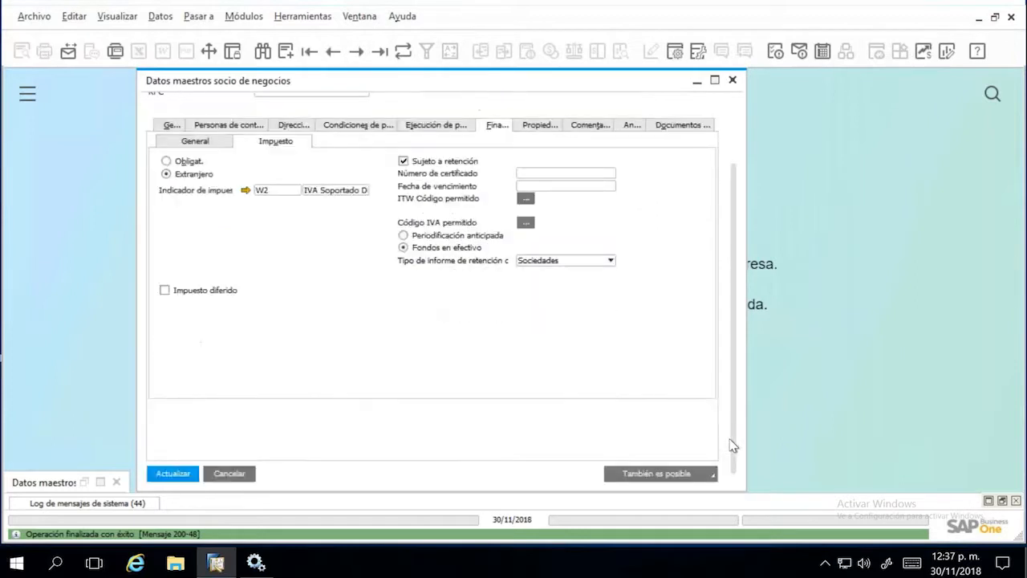
{"action": "left_click", "coordinate": [178, 479]}
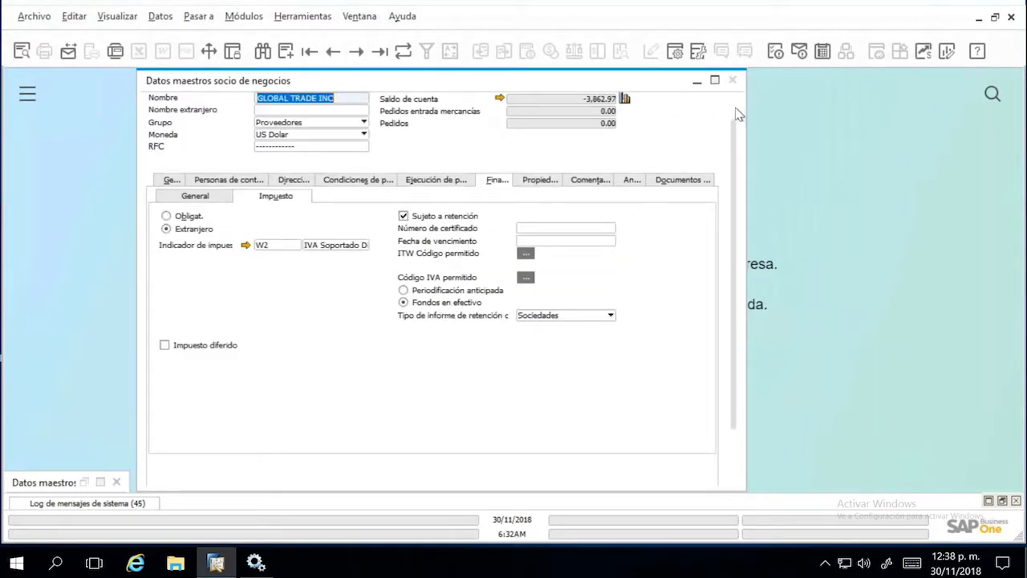
Copy GLOBAL TRADE INC's business partner code and close its master record.
{"action": "left_click_drag", "start_coordinate": [734, 217], "coordinate": [720, 92]}
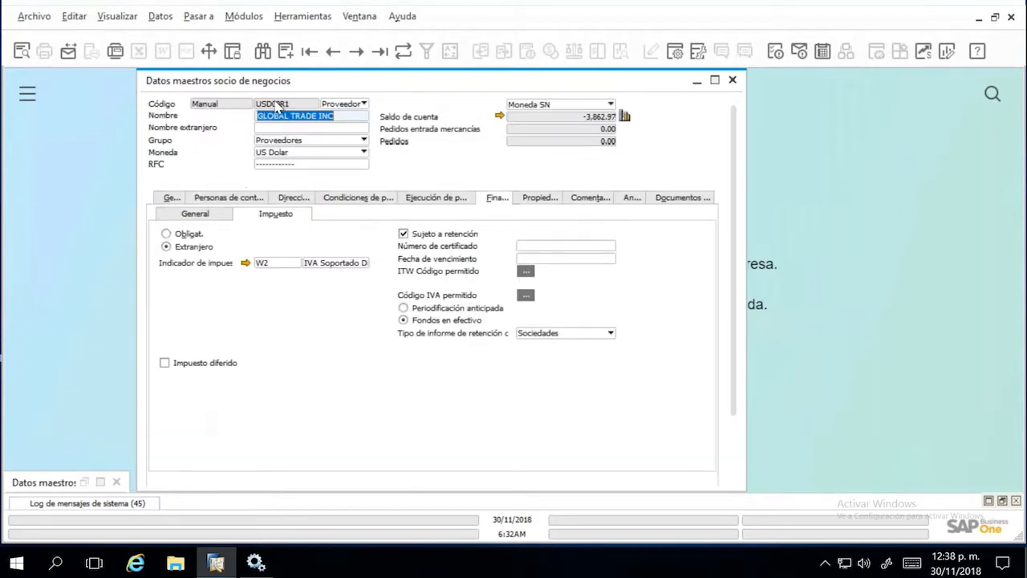
{"action": "right_click", "coordinate": [273, 110]}
{"action": "left_click", "coordinate": [326, 121]}
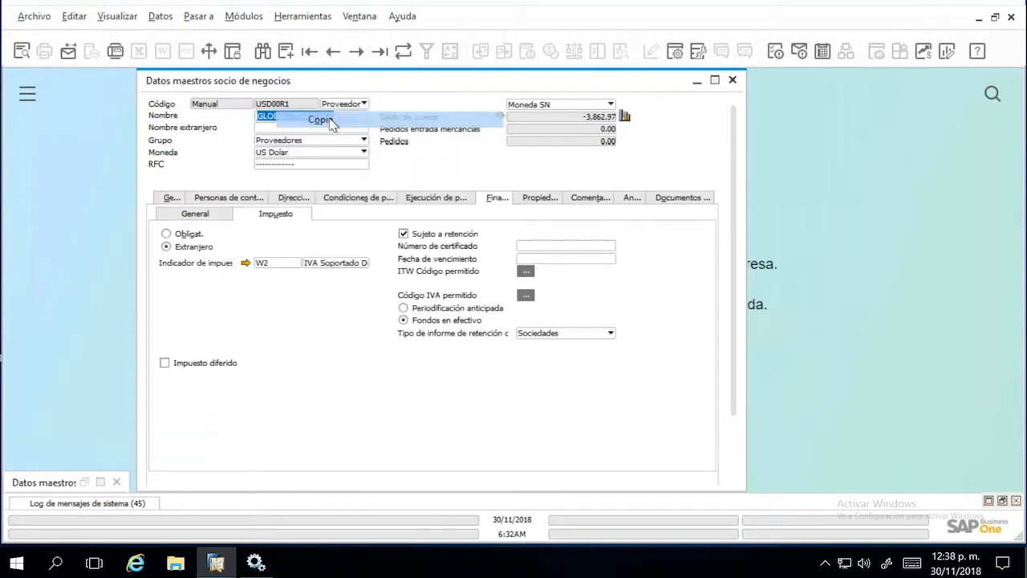
{"action": "left_click", "coordinate": [733, 81]}
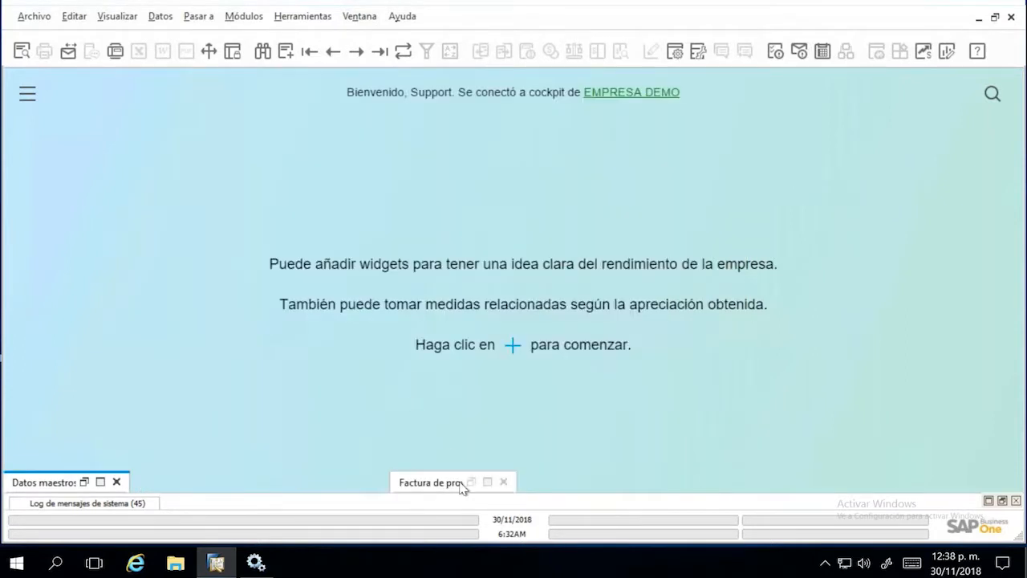
Restore the supplier invoice window, move it toward the centre, and start a new invoice for GLOBAL TRADE INC.
{"action": "left_click", "coordinate": [472, 483]}
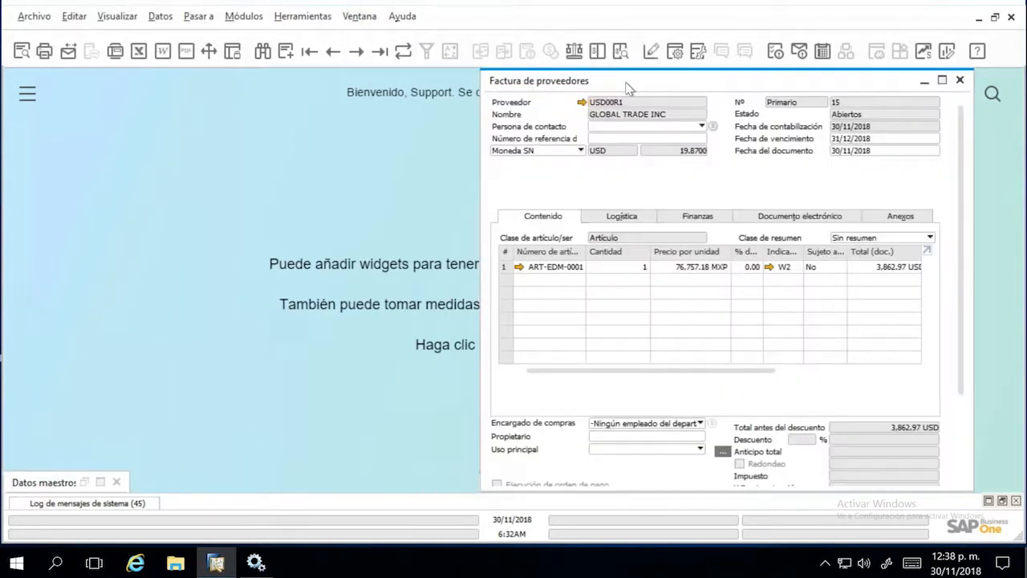
{"action": "left_click_drag", "start_coordinate": [444, 92], "coordinate": [352, 90]}
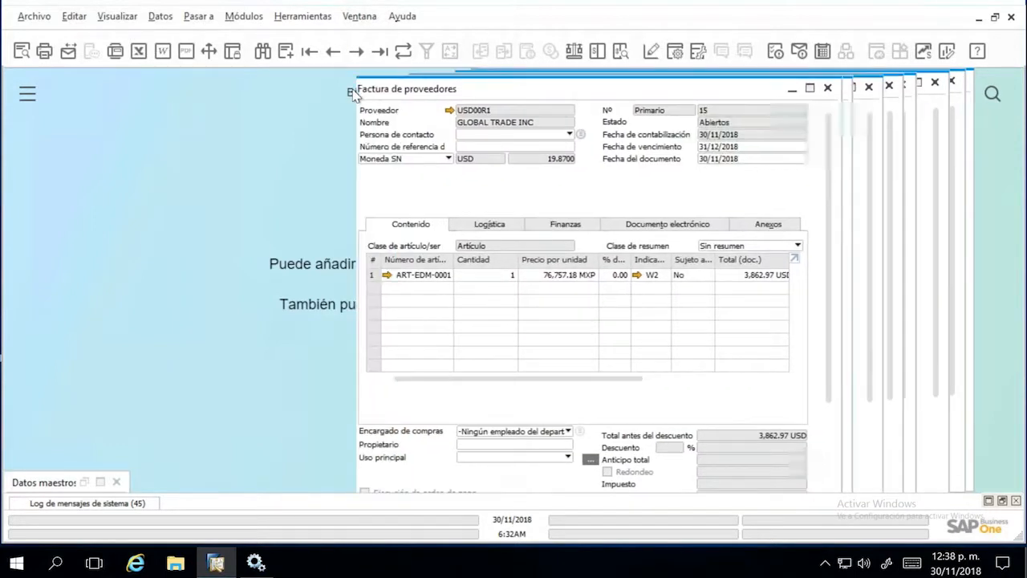
{"action": "key", "text": "ctrl+a"}
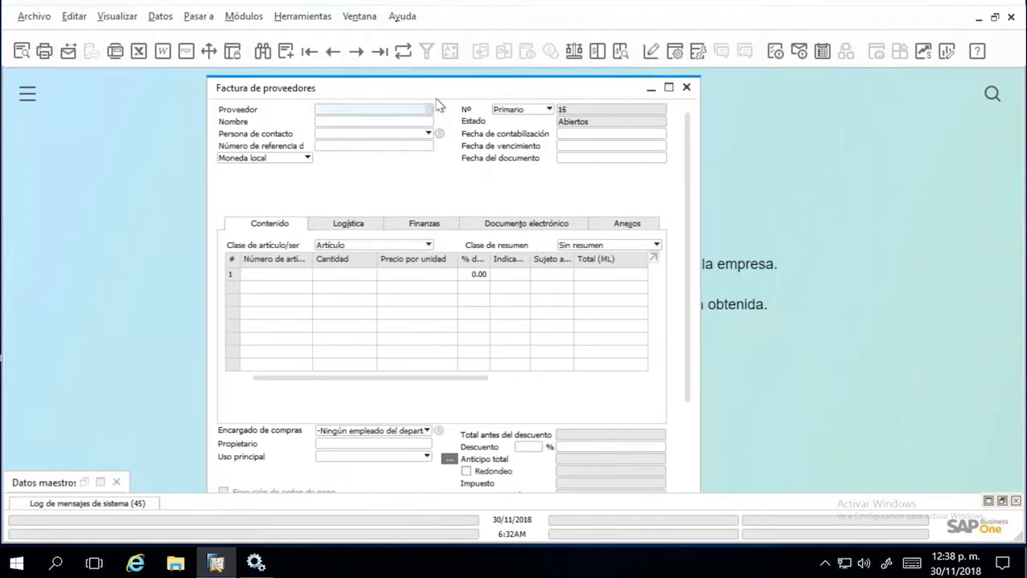
{"action": "type", "text": "USD00R1"}
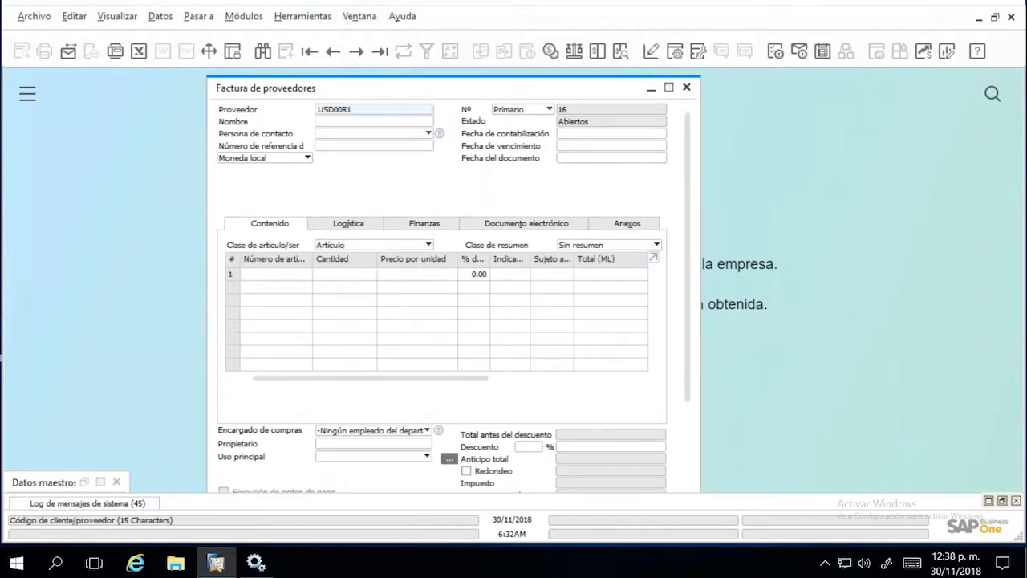
{"action": "key", "text": "Tab"}
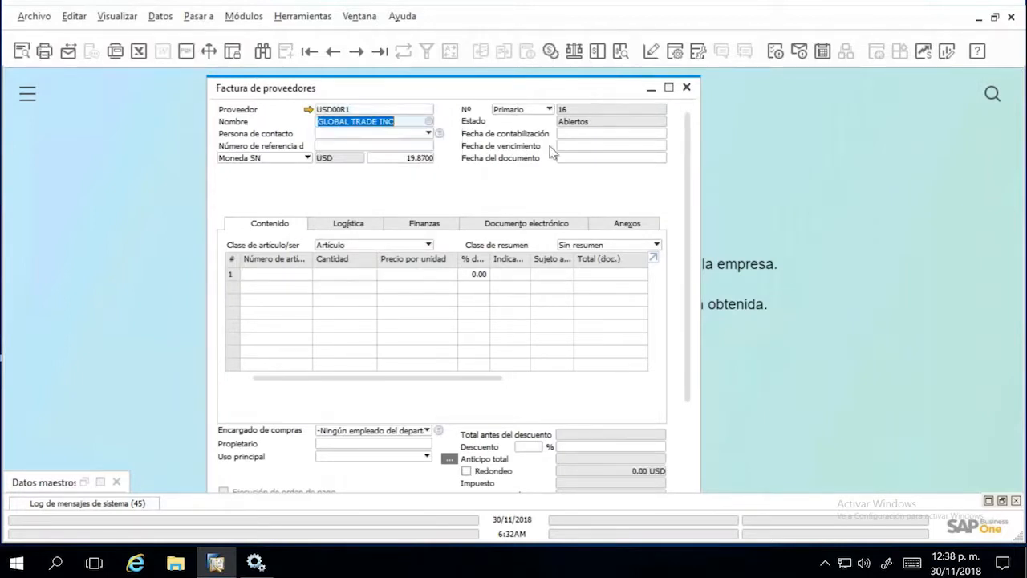
Set the invoice's posting date to 30/11/2018 and add item ART-EDM-0001 on the first line.
{"action": "left_click", "coordinate": [571, 135]}
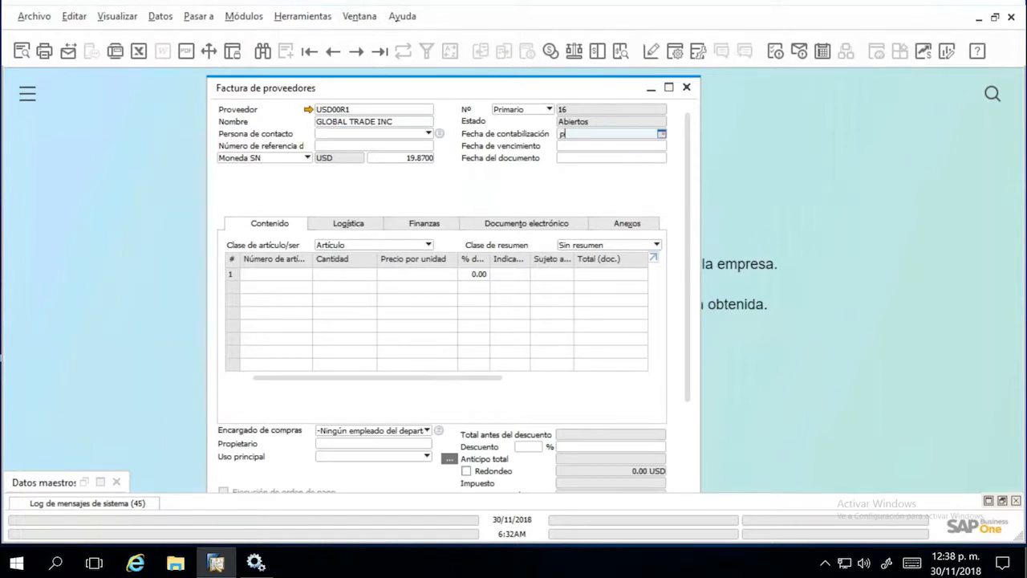
{"action": "key", "text": "Tab"}
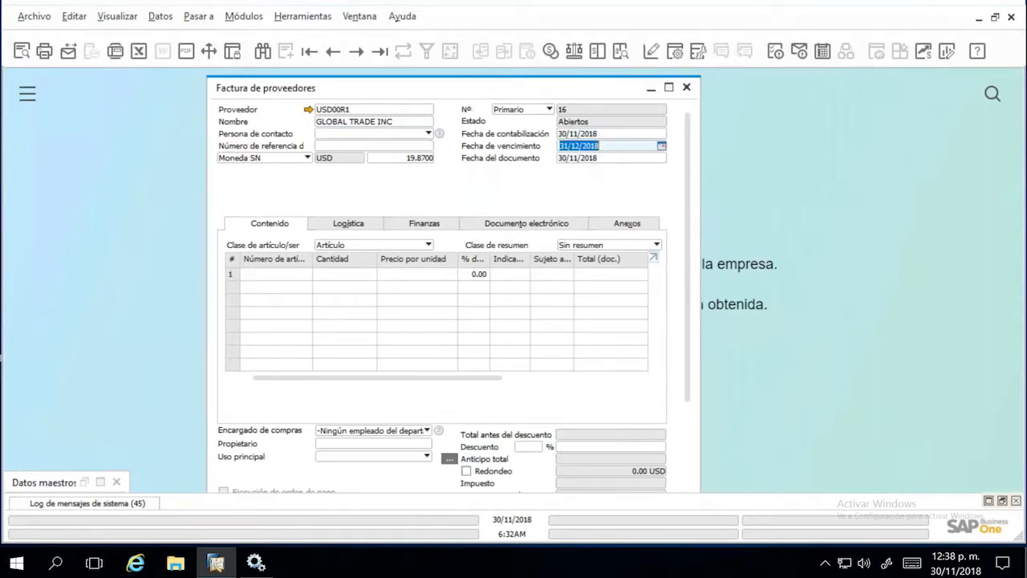
{"action": "left_click_drag", "start_coordinate": [590, 88], "coordinate": [598, 86]}
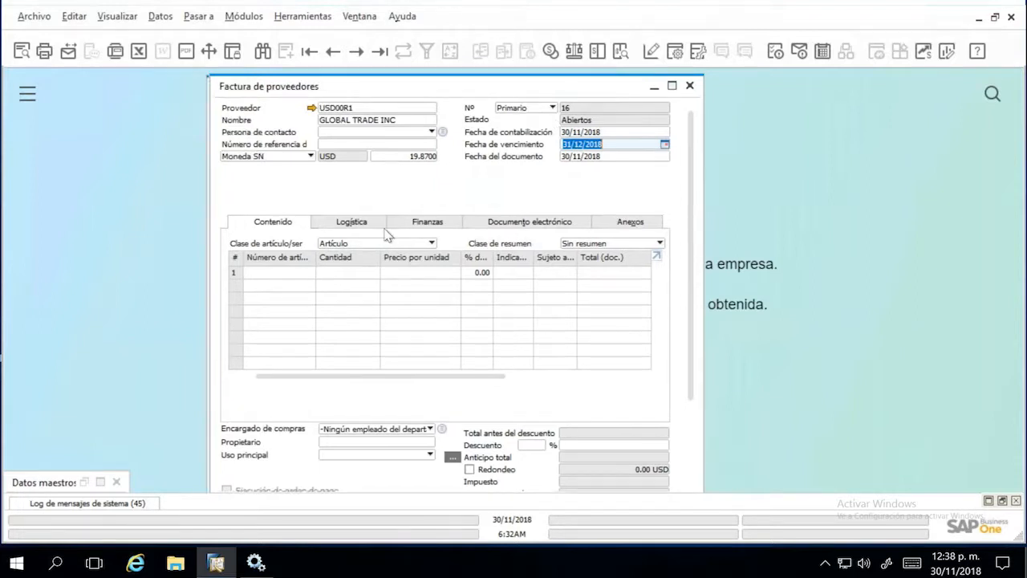
{"action": "left_click", "coordinate": [294, 275]}
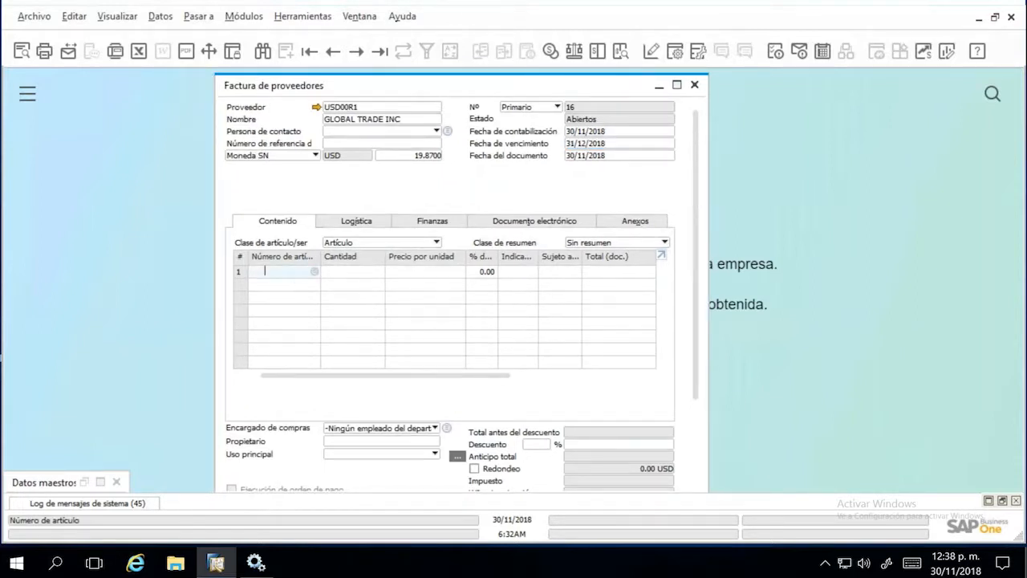
{"action": "key", "text": "Tab"}
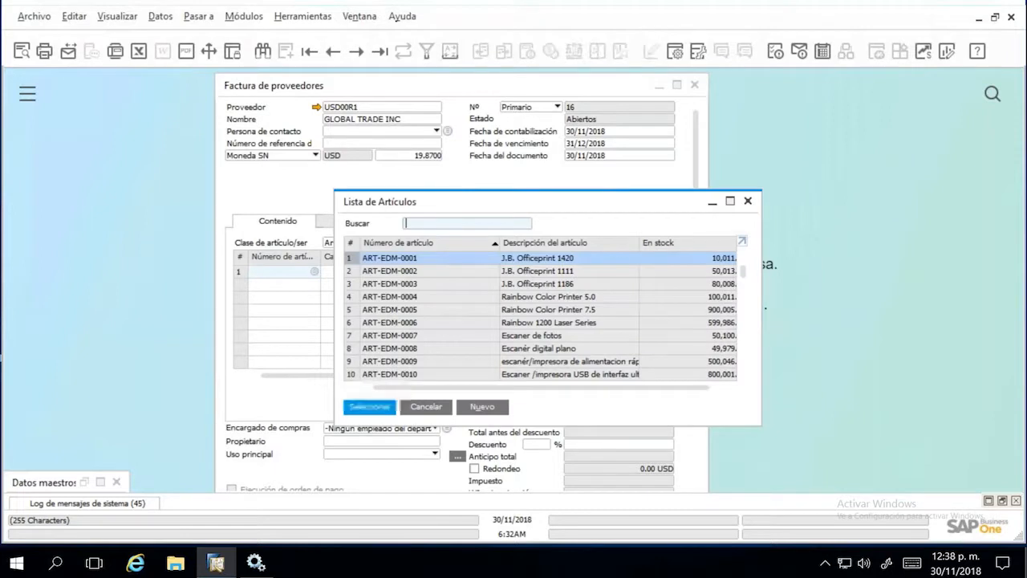
{"action": "key", "text": "Return"}
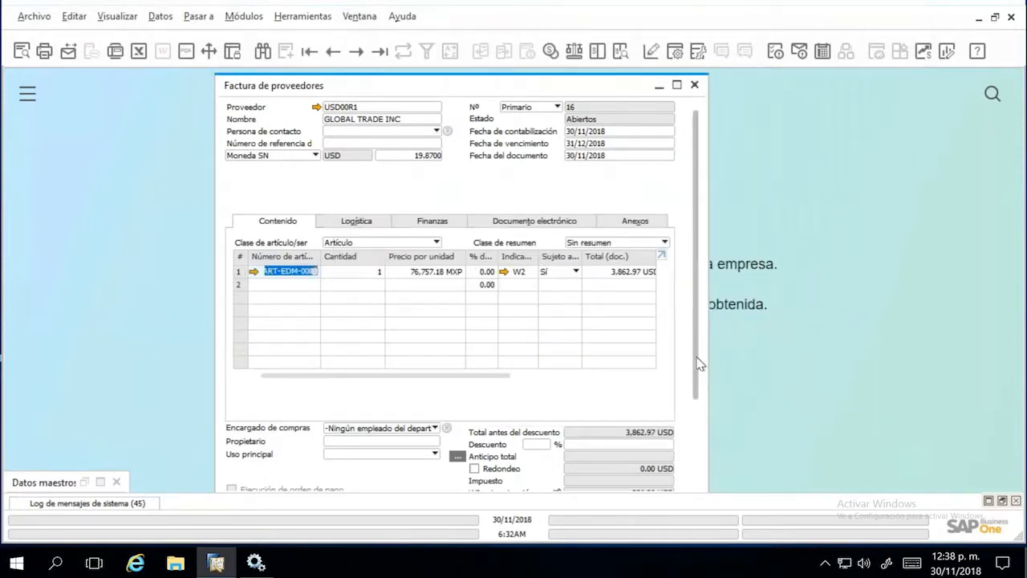
Open the invoice's withholding tax table and examine the rate, taxable amount and withheld amount of the Retención de ISR line.
{"action": "scroll", "coordinate": [700, 409], "scroll_direction": "down", "scroll_amount": 5}
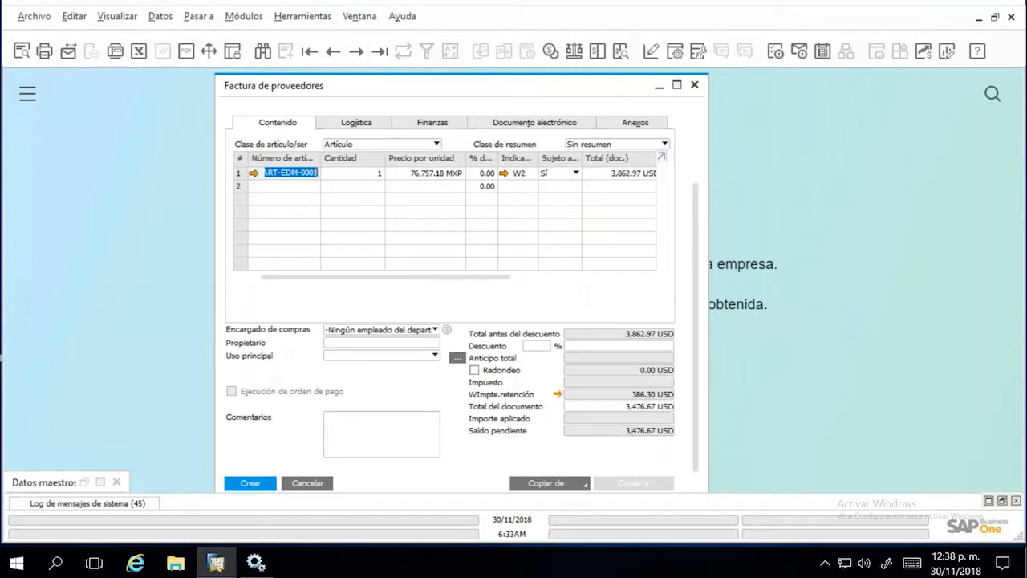
{"action": "left_click", "coordinate": [557, 394]}
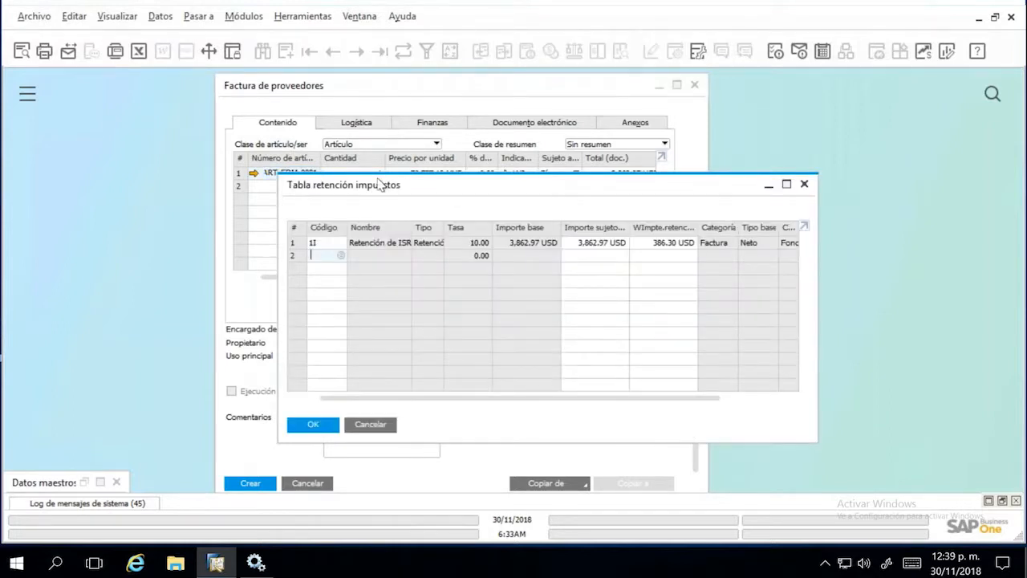
{"action": "left_click_drag", "start_coordinate": [381, 185], "coordinate": [324, 178]}
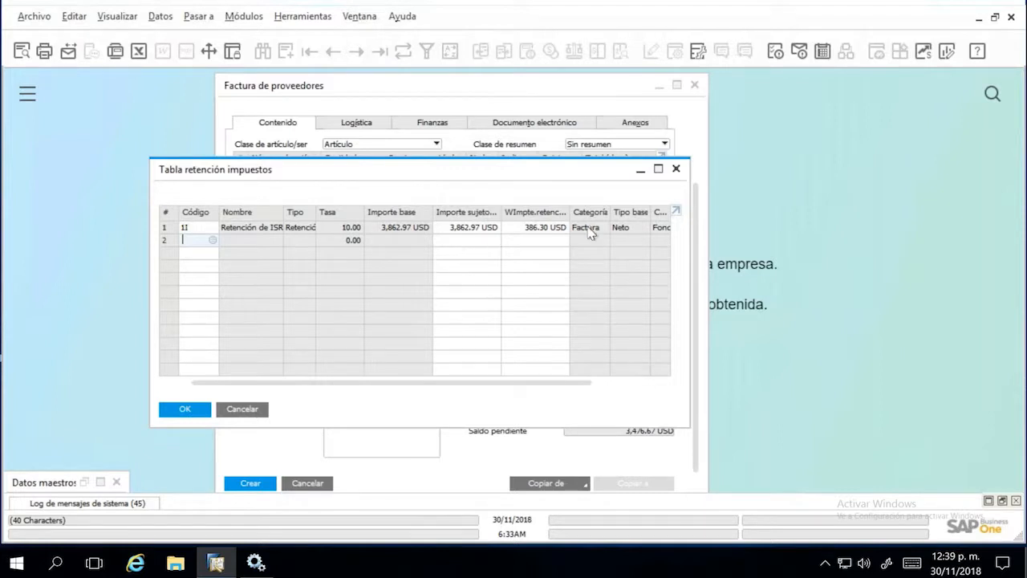
{"action": "left_click", "coordinate": [467, 230]}
{"action": "key", "text": "Tab"}
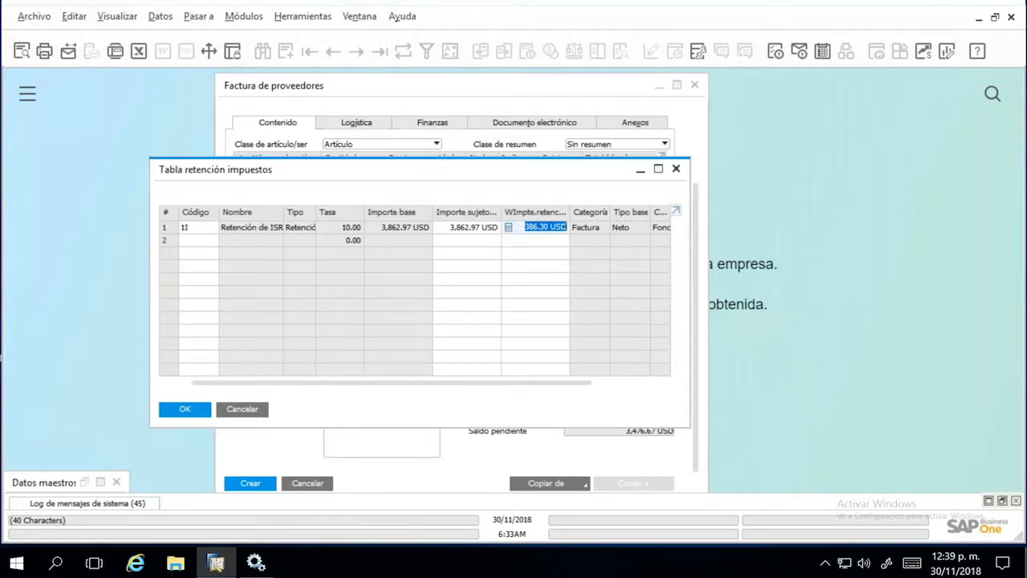
Set the withheld amount of the Retención de ISR line to 386.35 USD and save the withholding tax table.
{"action": "left_click", "coordinate": [544, 228]}
{"action": "key", "text": "Delete"}
{"action": "type", "text": "5"}
{"action": "key", "text": "Tab"}
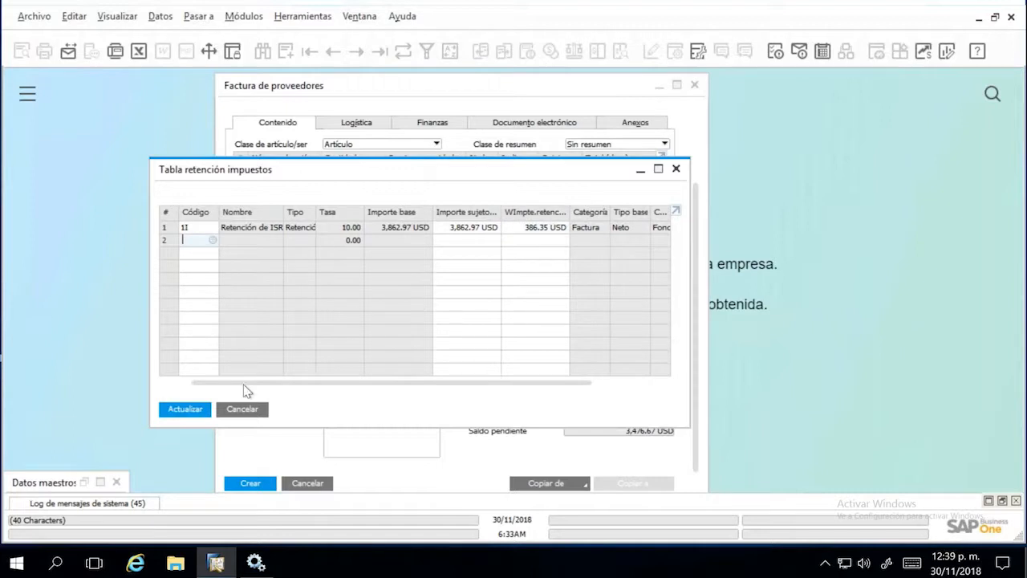
{"action": "left_click", "coordinate": [196, 412]}
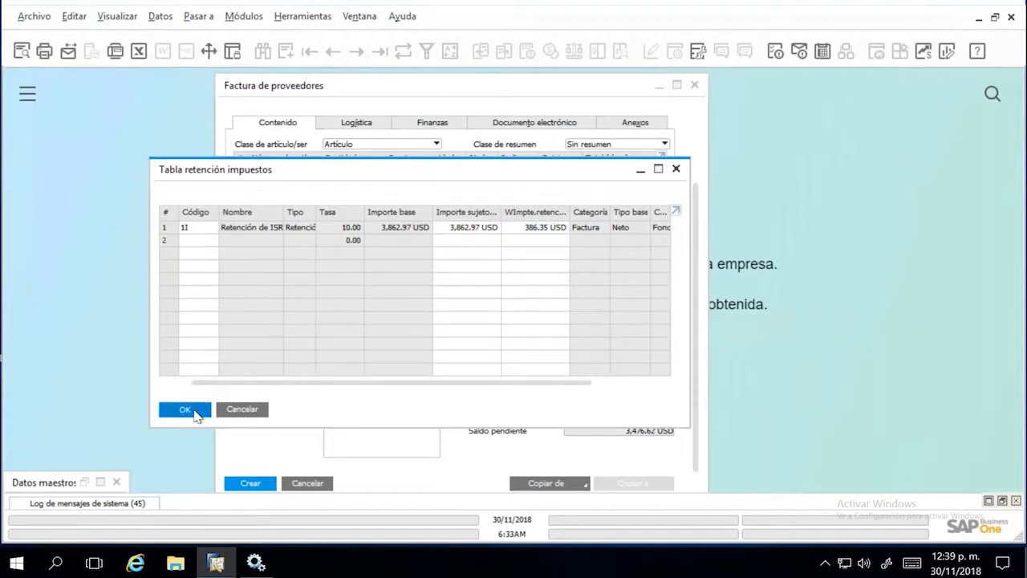
{"action": "left_click", "coordinate": [186, 409]}
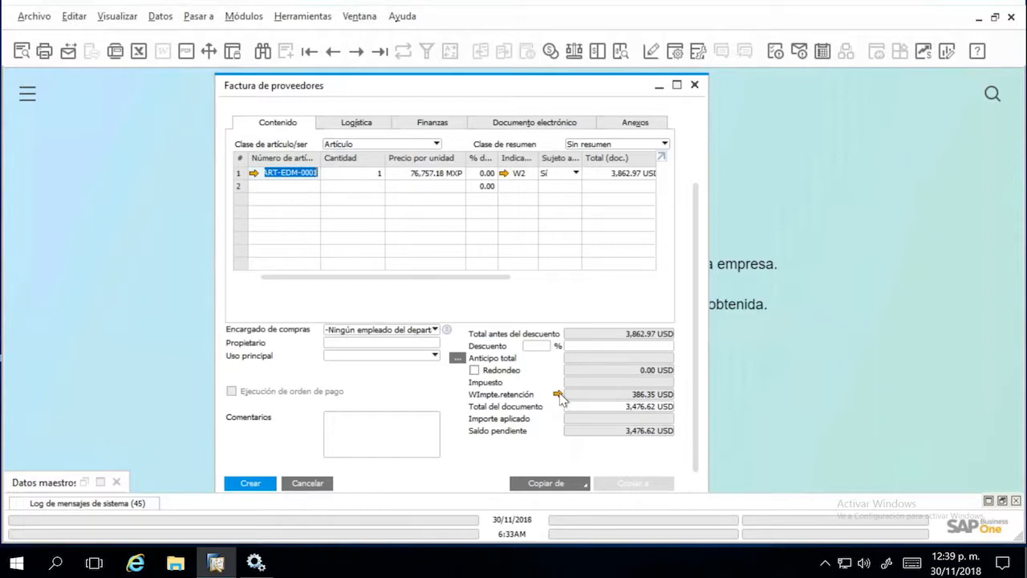
Reopen the invoice's withholding tax table and add code 1V, Retención de IVA, 2/3, on the second line.
{"action": "left_click", "coordinate": [557, 394]}
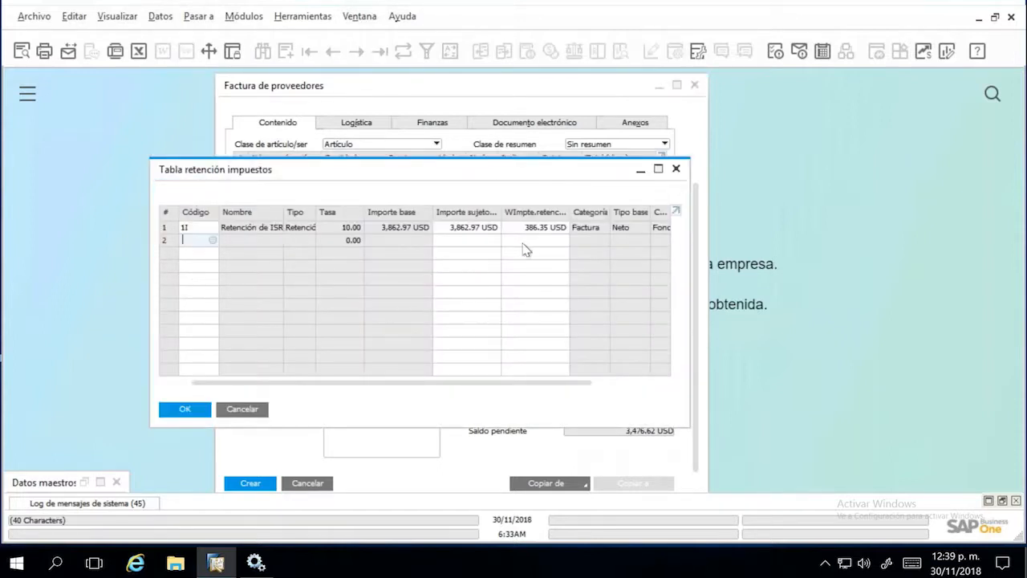
{"action": "left_click", "coordinate": [212, 240]}
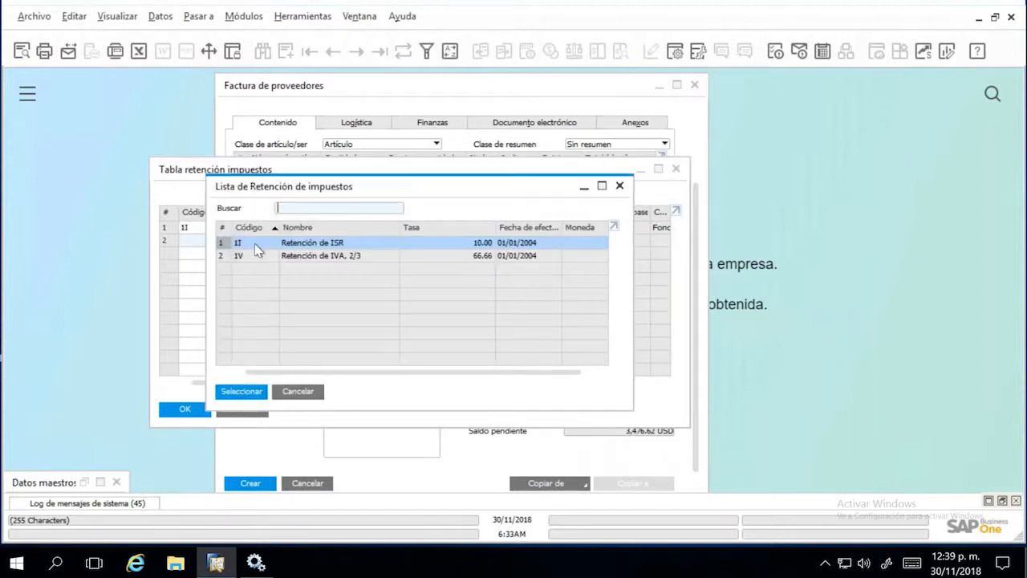
{"action": "left_click", "coordinate": [298, 391]}
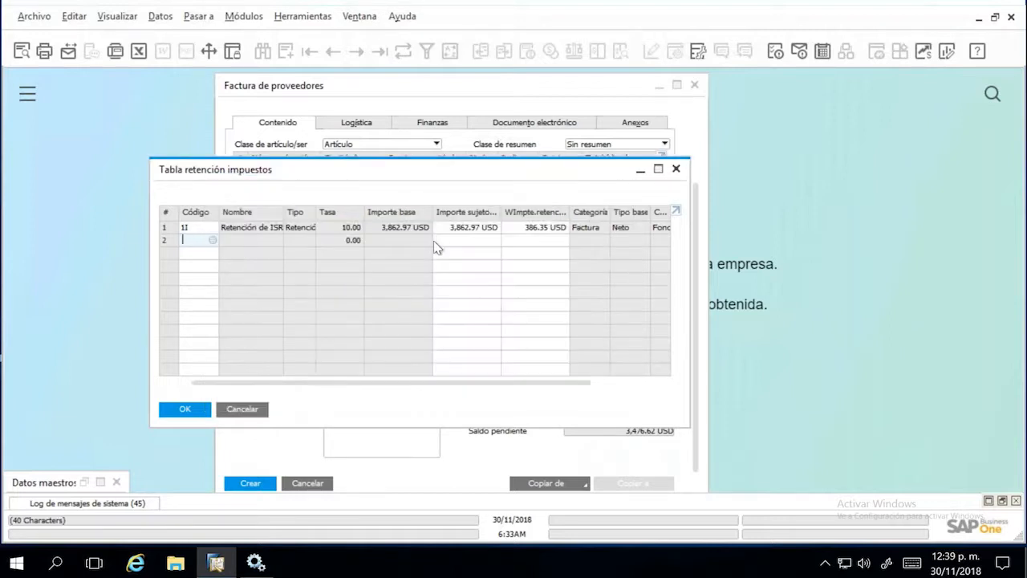
{"action": "left_click", "coordinate": [213, 239]}
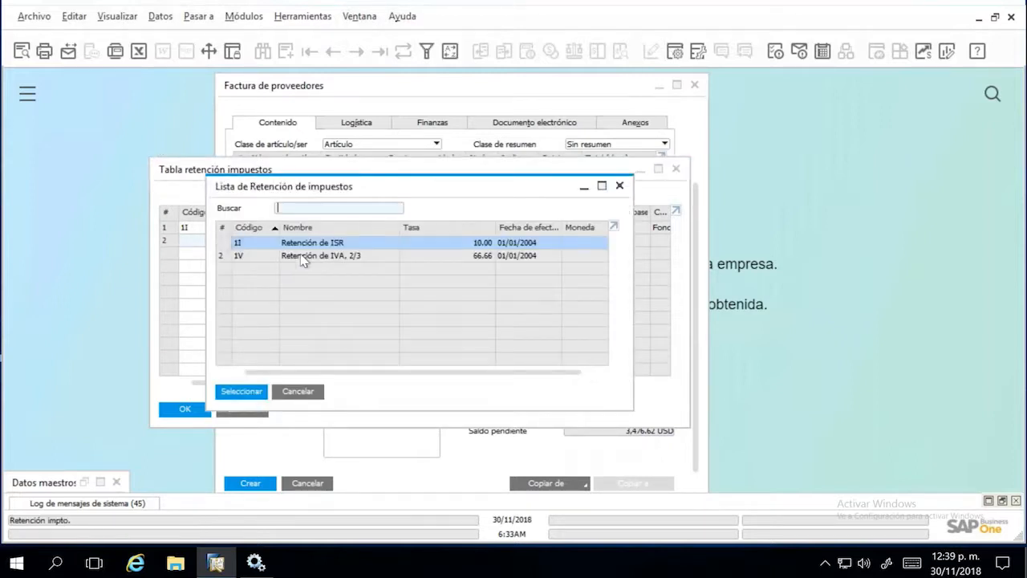
{"action": "left_click", "coordinate": [305, 257]}
{"action": "left_click", "coordinate": [256, 392]}
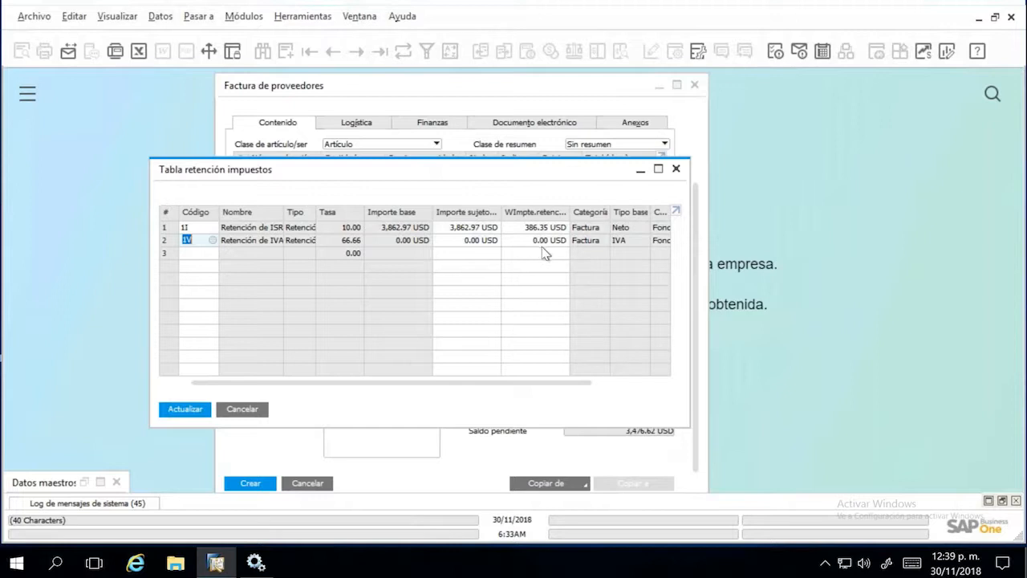
Delete the 1V line from the withholding tax table, update the table and close it.
{"action": "right_click", "coordinate": [166, 243]}
{"action": "left_click", "coordinate": [235, 308]}
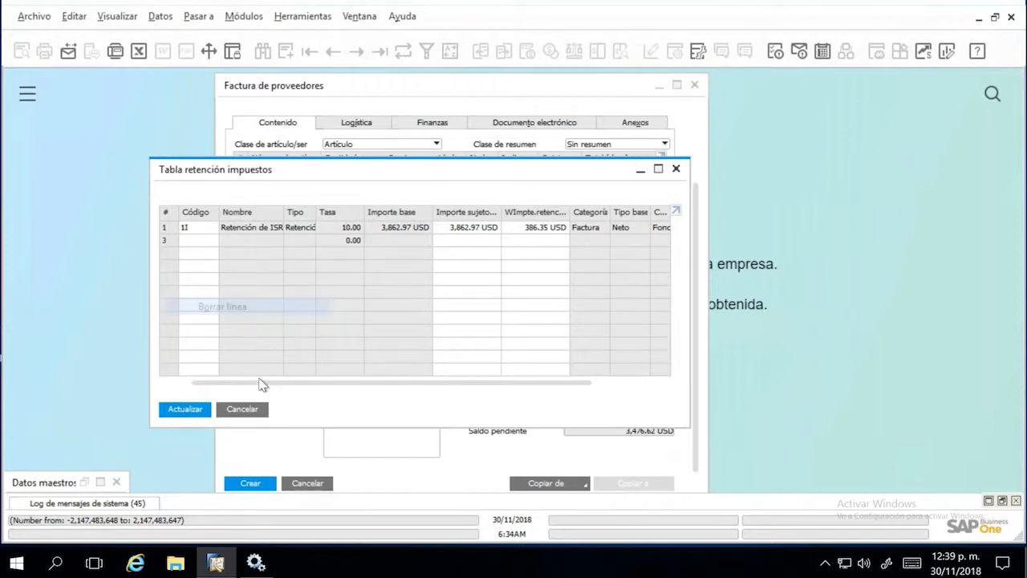
{"action": "left_click", "coordinate": [192, 413]}
{"action": "left_click", "coordinate": [193, 413]}
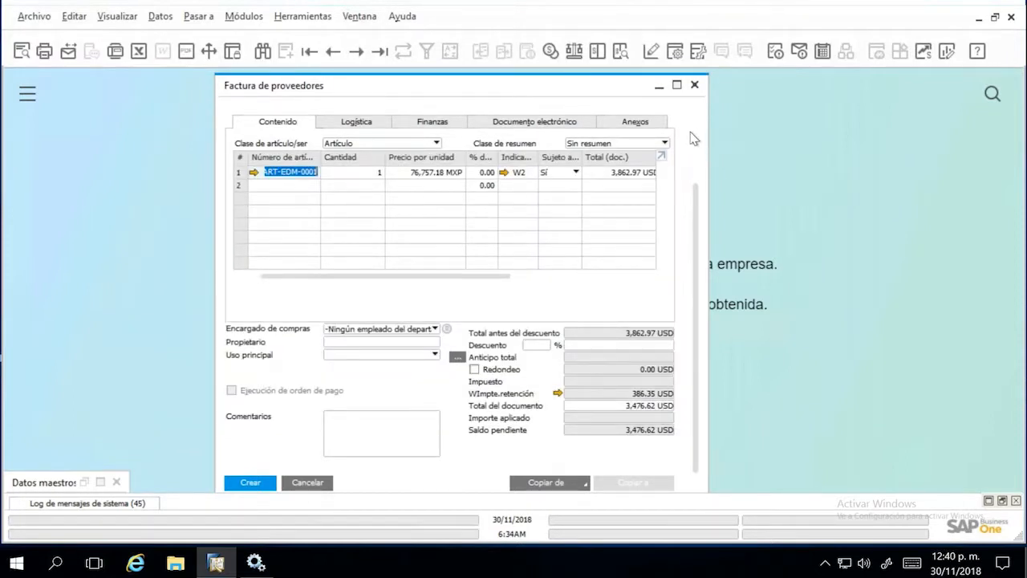
Discard the unsaved GLOBAL TRADE INC supplier invoice.
{"action": "left_click", "coordinate": [693, 133]}
{"action": "left_click", "coordinate": [695, 441]}
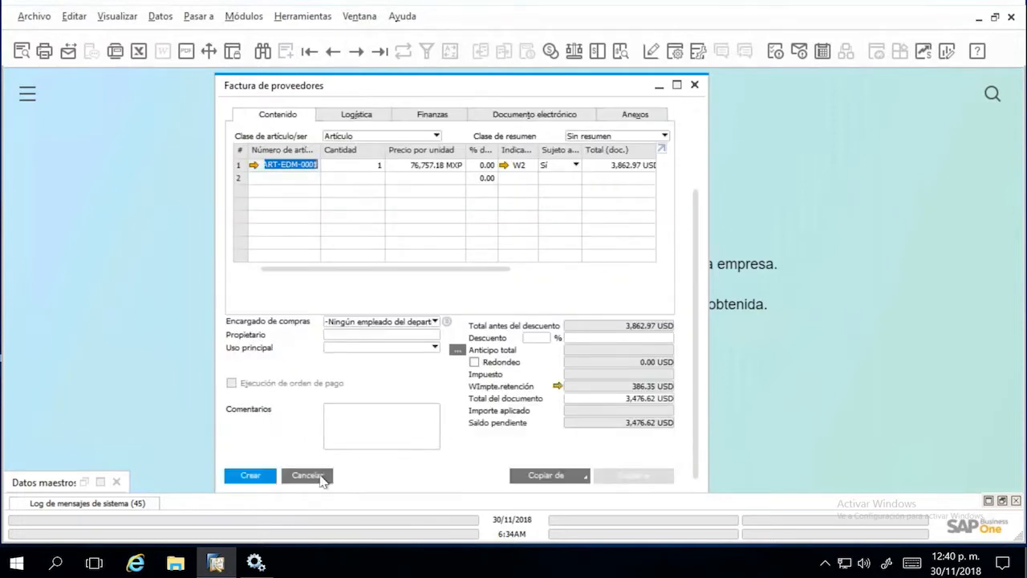
{"action": "left_click", "coordinate": [315, 476]}
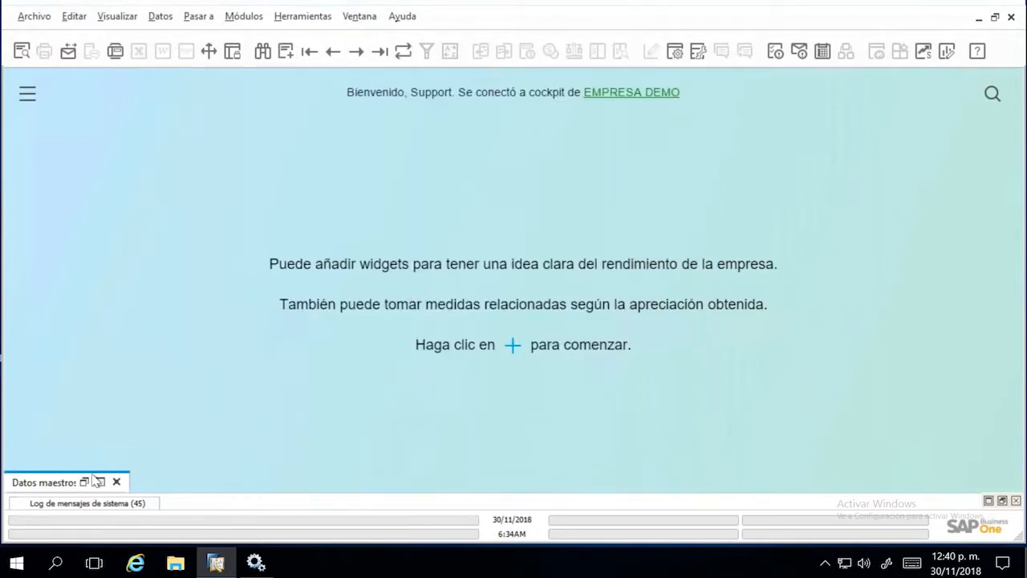
Restore GLOBAL TRADE INC's master record and mark it as subject to withholding in its tax settings.
{"action": "left_click", "coordinate": [84, 482]}
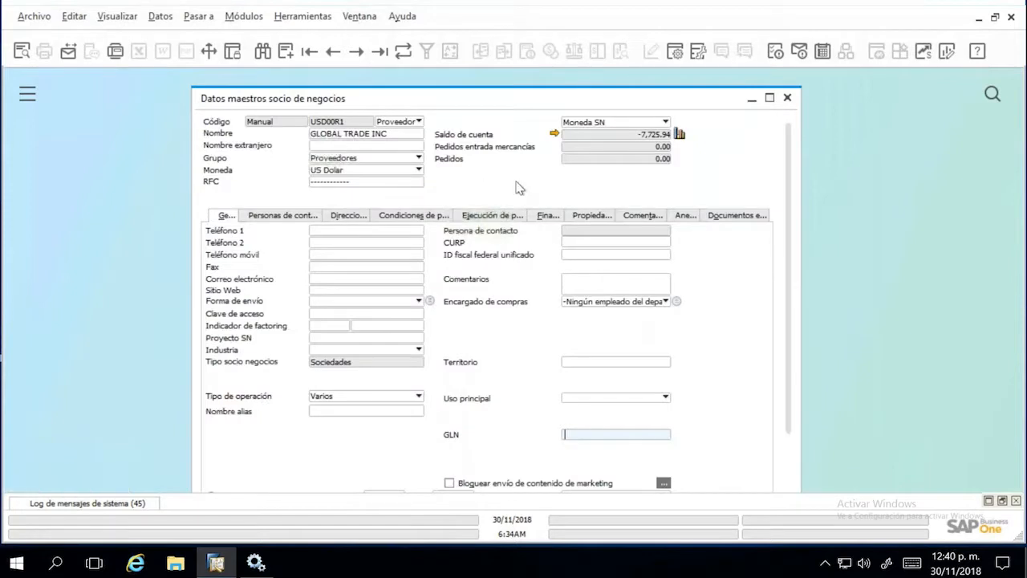
{"action": "left_click", "coordinate": [552, 219]}
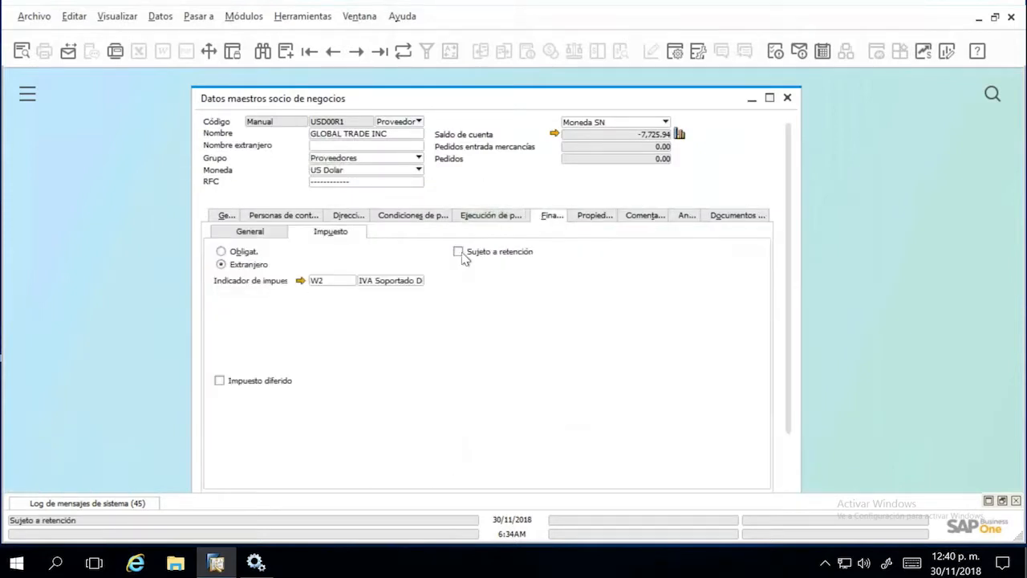
{"action": "left_click", "coordinate": [402, 16]}
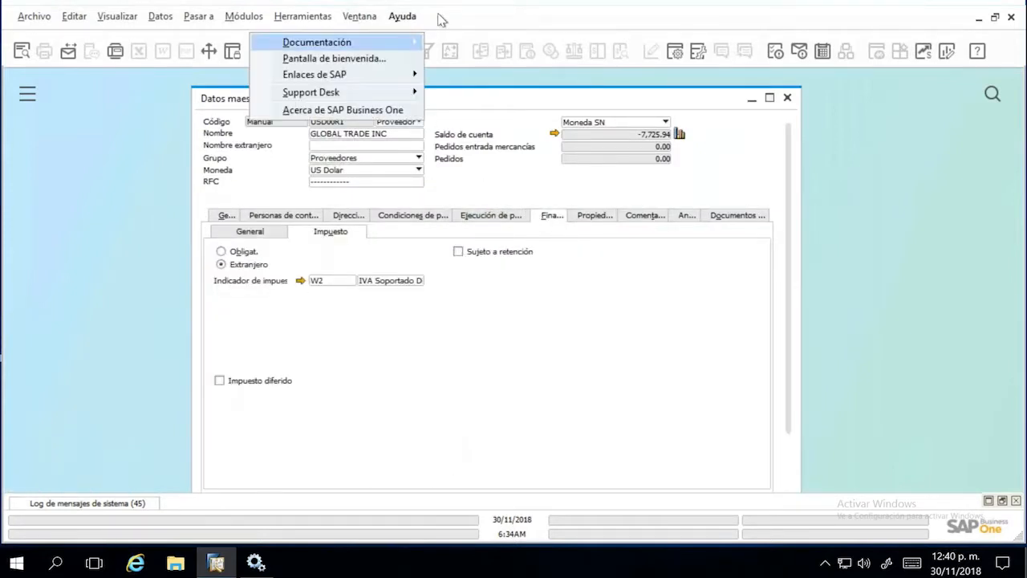
{"action": "left_click", "coordinate": [462, 14]}
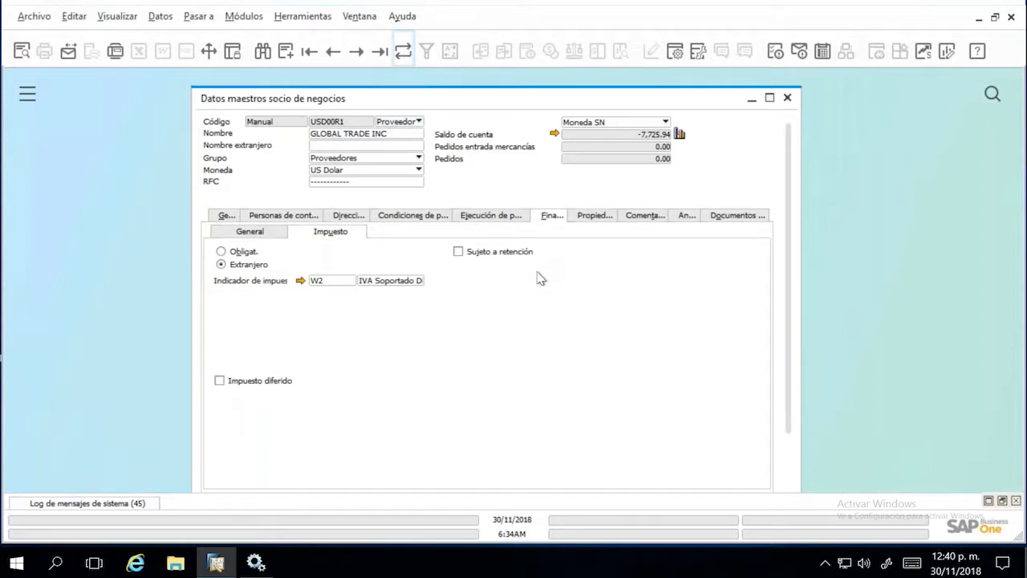
{"action": "left_click", "coordinate": [458, 251]}
Deselect code 1I, Retención de ISR, from the supplier's permitted income tax withholding codes, then update and minimize the master record.
{"action": "left_click", "coordinate": [580, 289]}
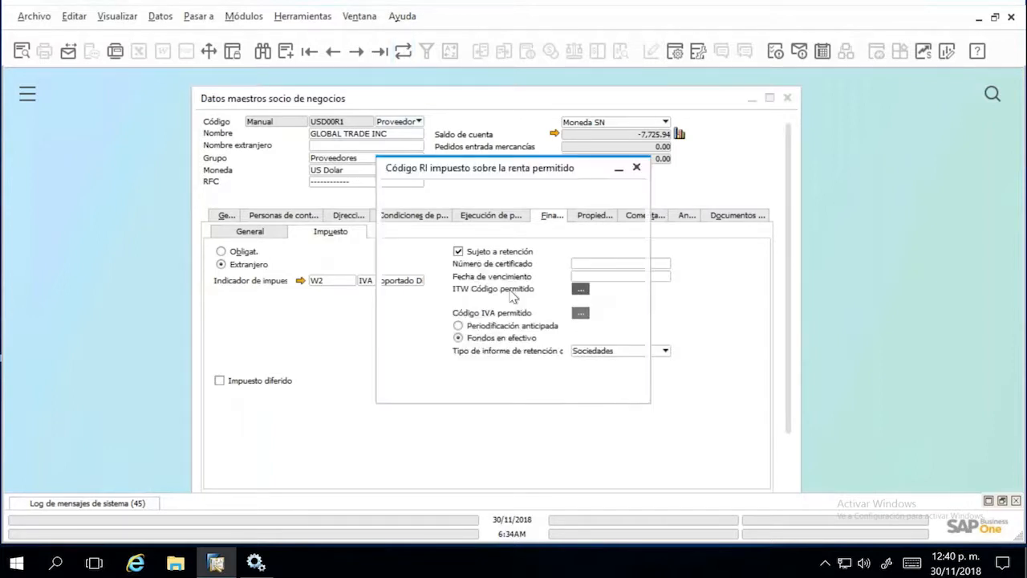
{"action": "left_click", "coordinate": [615, 206]}
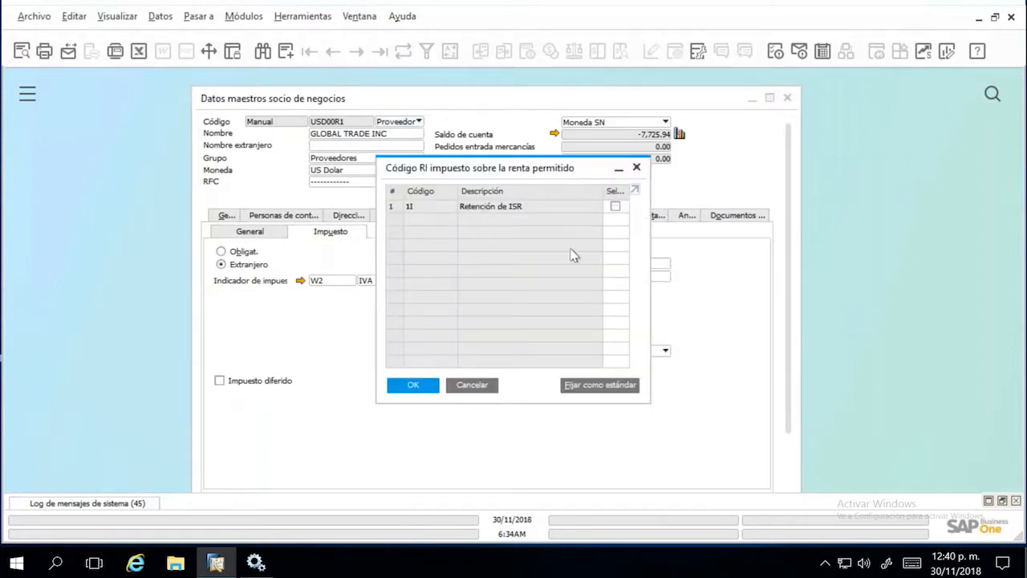
{"action": "left_click", "coordinate": [411, 384]}
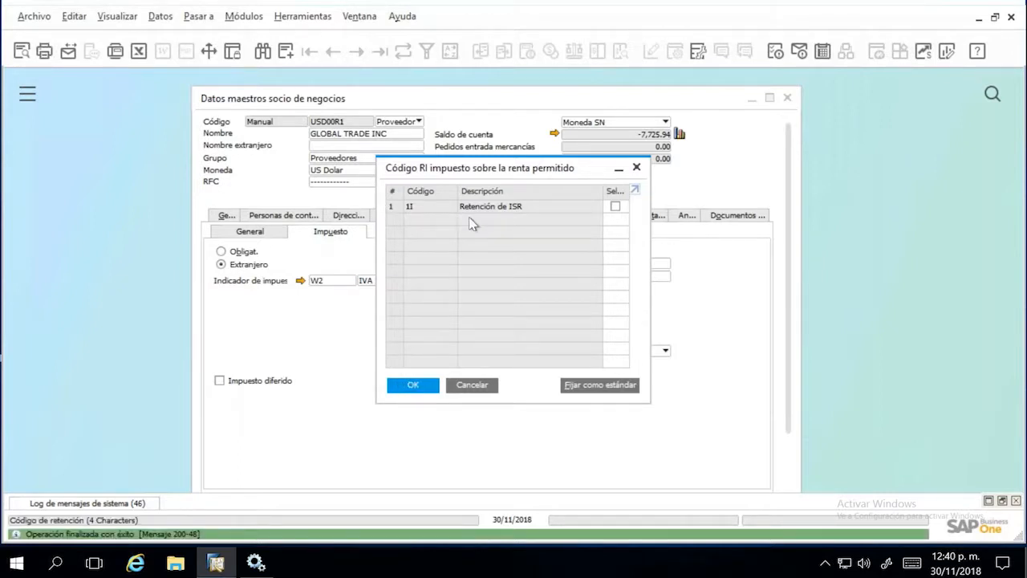
{"action": "left_click", "coordinate": [413, 385]}
{"action": "scroll", "coordinate": [787, 452], "scroll_direction": "down", "scroll_amount": 2}
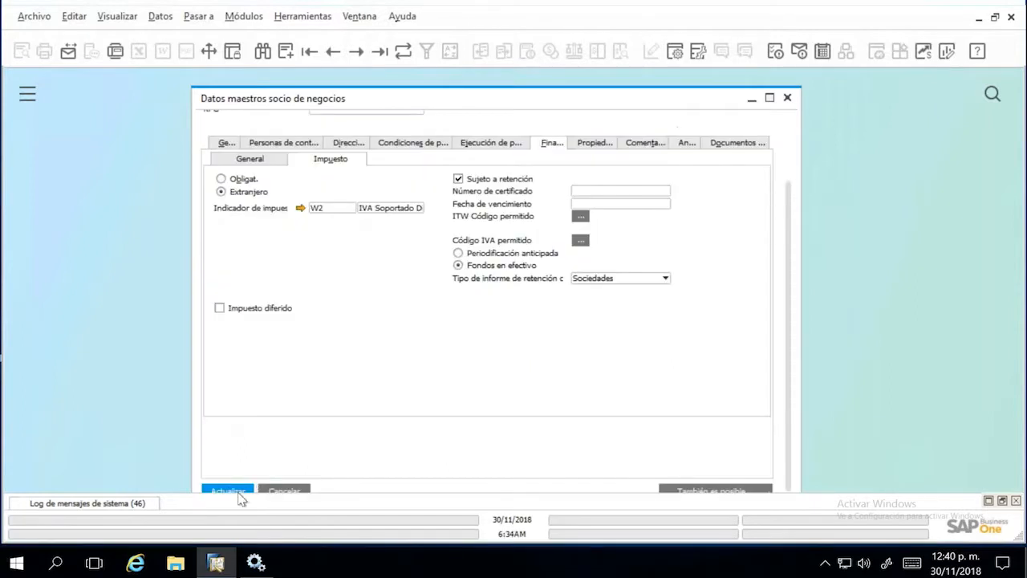
{"action": "left_click", "coordinate": [228, 491]}
{"action": "left_click", "coordinate": [752, 100]}
Start a new supplier invoice and enter GLOBAL TRADE INC as the supplier by its business partner code.
{"action": "left_click", "coordinate": [243, 16]}
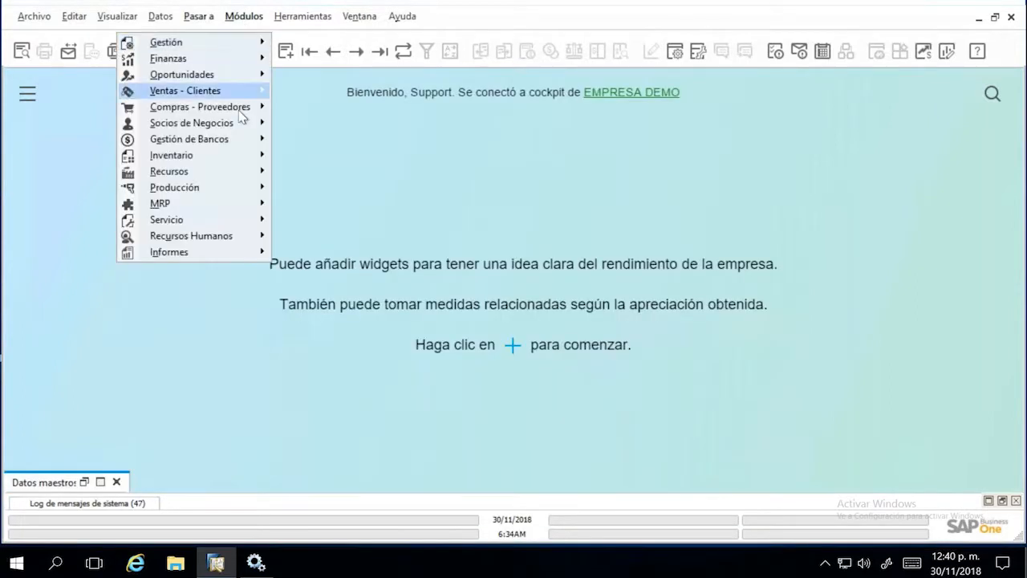
{"action": "mouse_move", "coordinate": [246, 108]}
{"action": "left_click", "coordinate": [426, 235]}
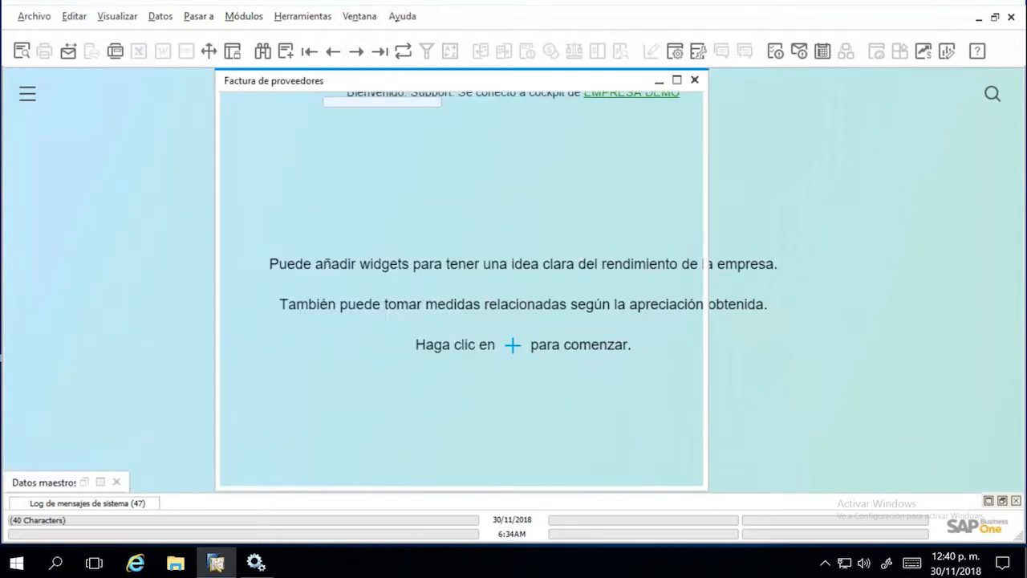
{"action": "type", "text": "USD00R1"}
{"action": "key", "text": "Tab"}
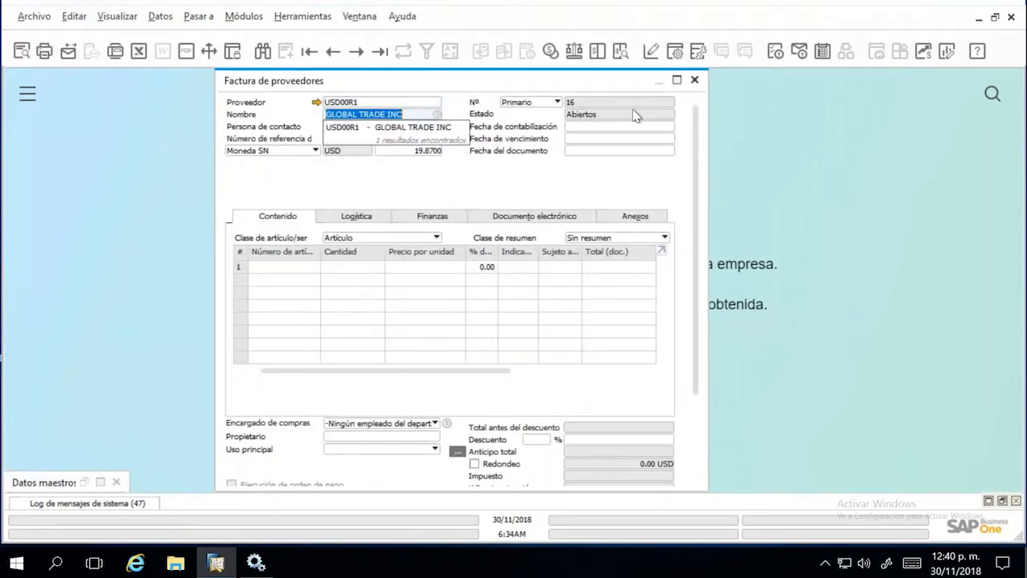
Enter 30/11/2018 as the new invoice's posting date and choose item ART-EDM-0001 for its first line.
{"action": "left_click", "coordinate": [629, 127]}
{"action": "type", "text": "g"}
{"action": "key", "text": "Tab"}
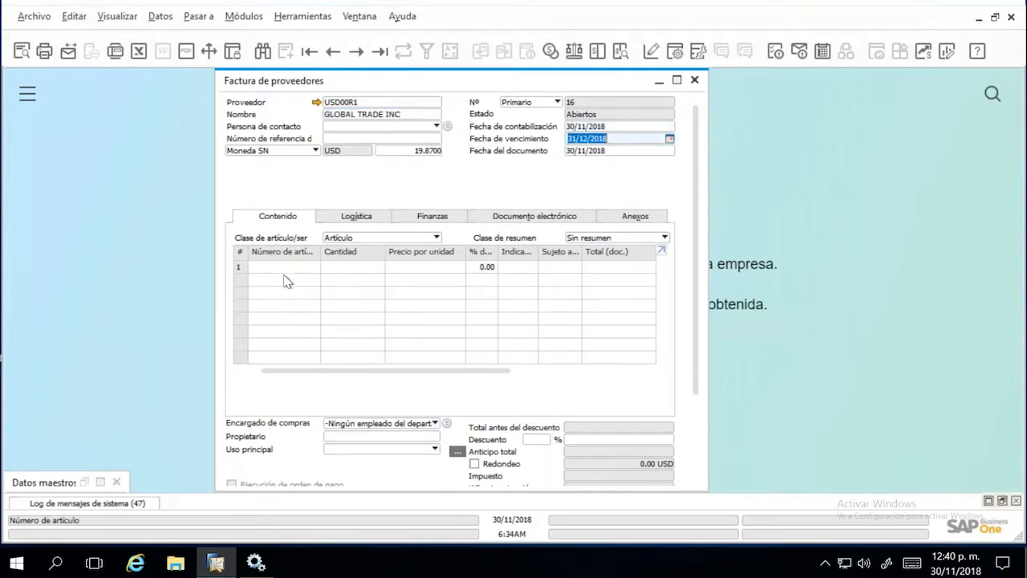
{"action": "left_click", "coordinate": [287, 268]}
{"action": "key", "text": "Tab"}
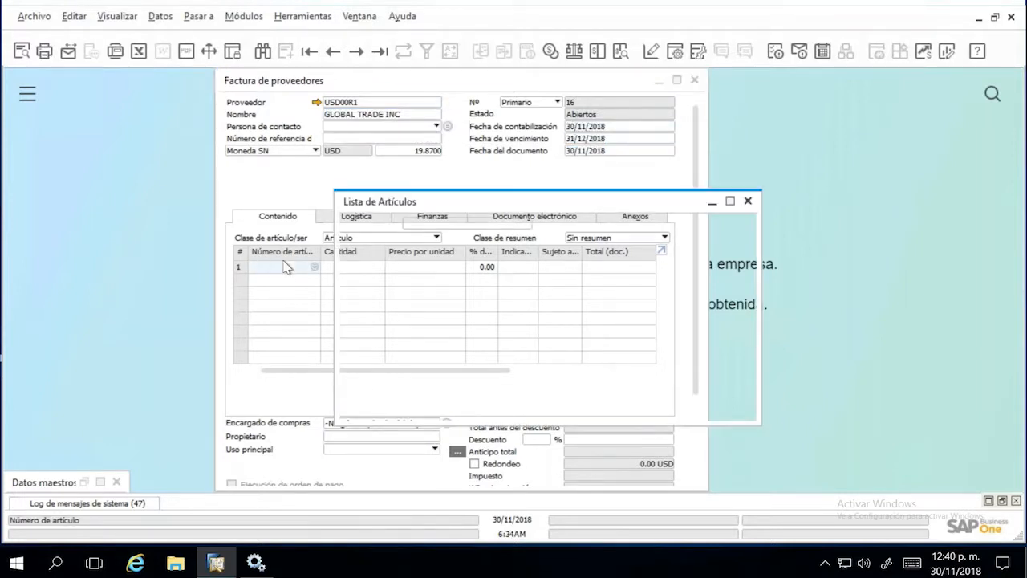
{"action": "key", "text": "Return"}
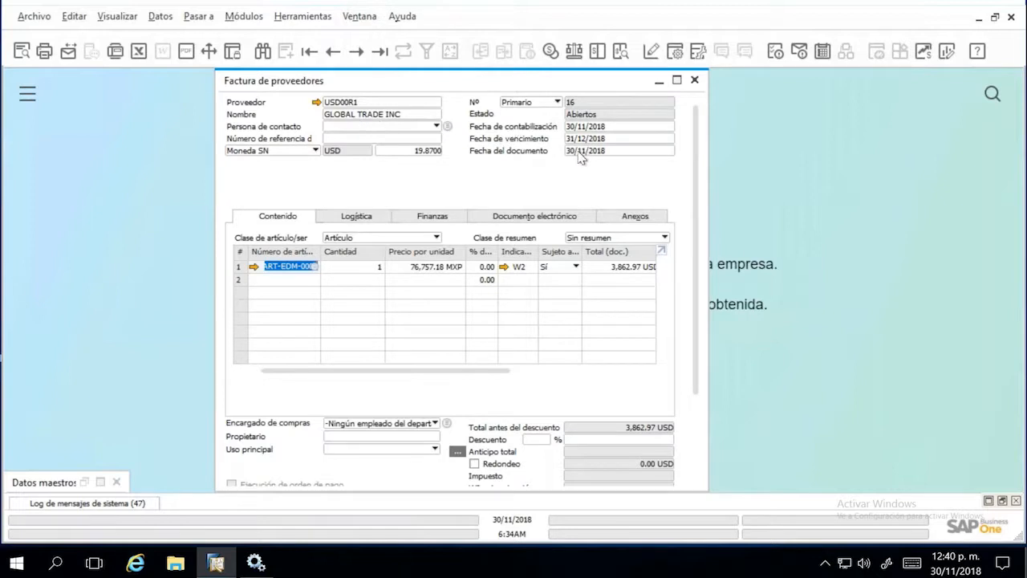
Try to create the GLOBAL TRADE INC invoice, cancelling at the question about opening the withholding tax table.
{"action": "left_click", "coordinate": [526, 269]}
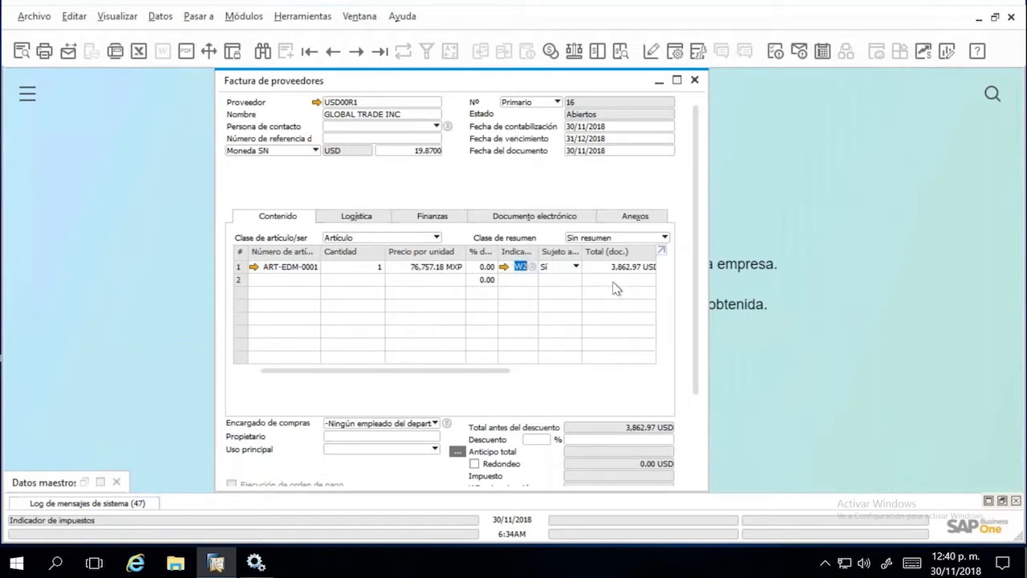
{"action": "left_click_drag", "start_coordinate": [697, 349], "coordinate": [697, 399]}
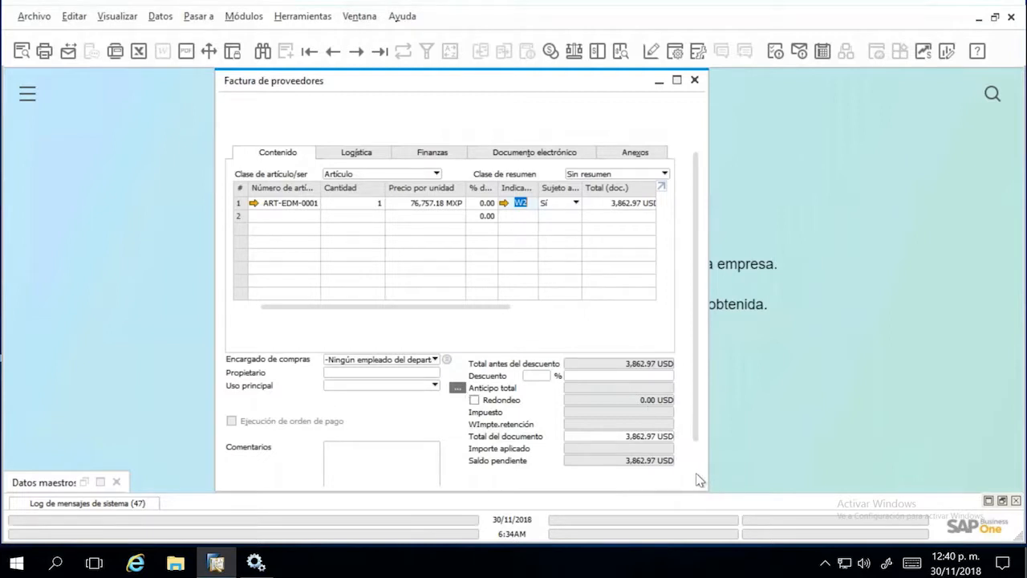
{"action": "scroll", "coordinate": [698, 479], "scroll_direction": "down", "scroll_amount": 1}
{"action": "left_click", "coordinate": [264, 474]}
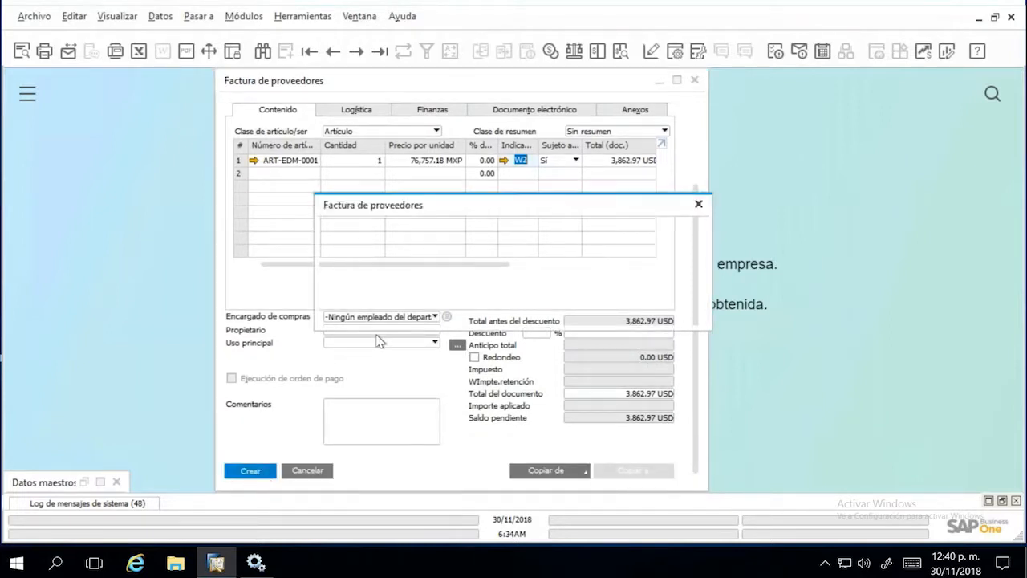
{"action": "left_click", "coordinate": [466, 310]}
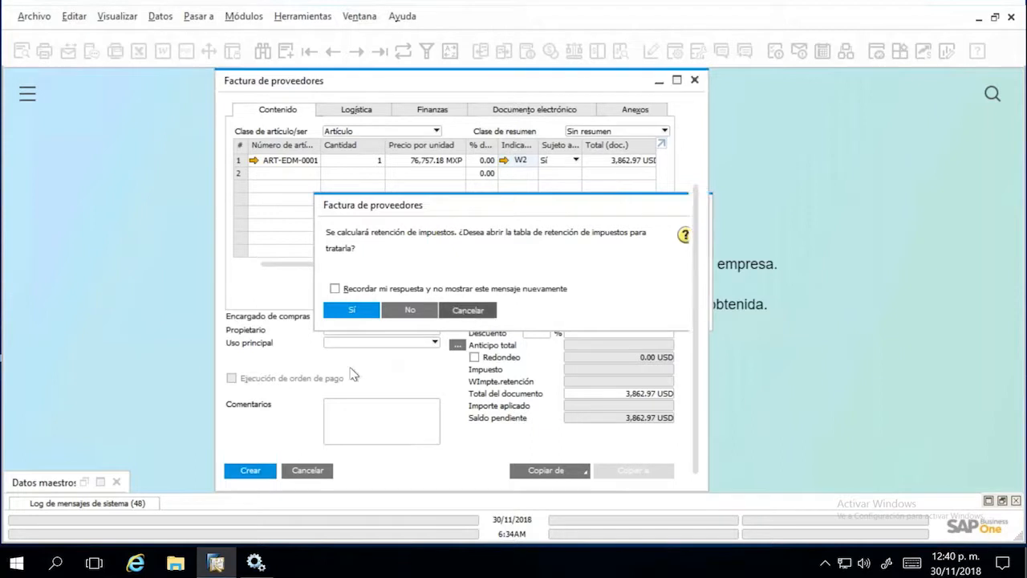
Try adding withholding code 1V, Retención de IVA, to the invoice's withholding tax table, closing the table without saving the changes.
{"action": "right_click", "coordinate": [314, 361]}
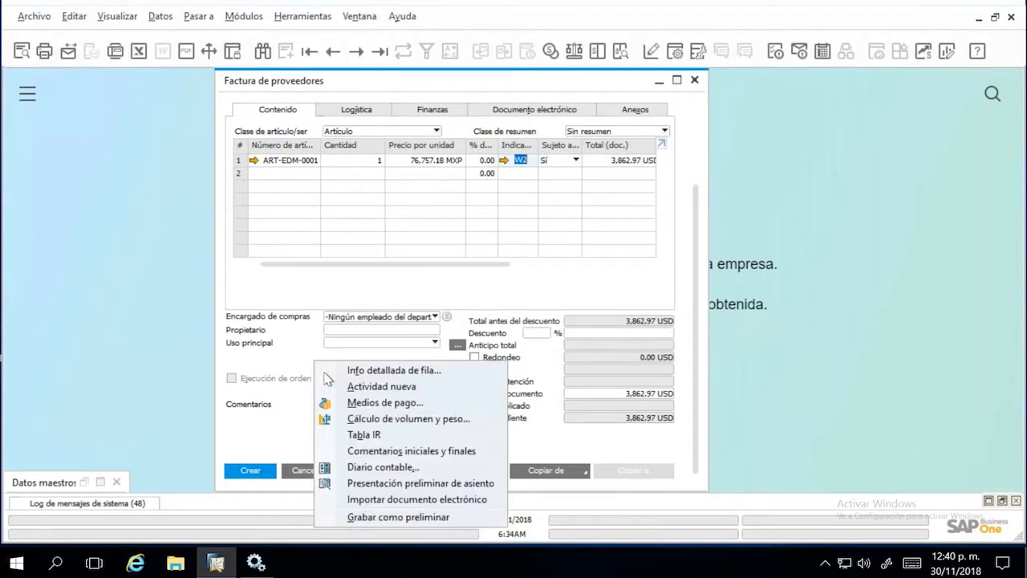
{"action": "left_click", "coordinate": [361, 434]}
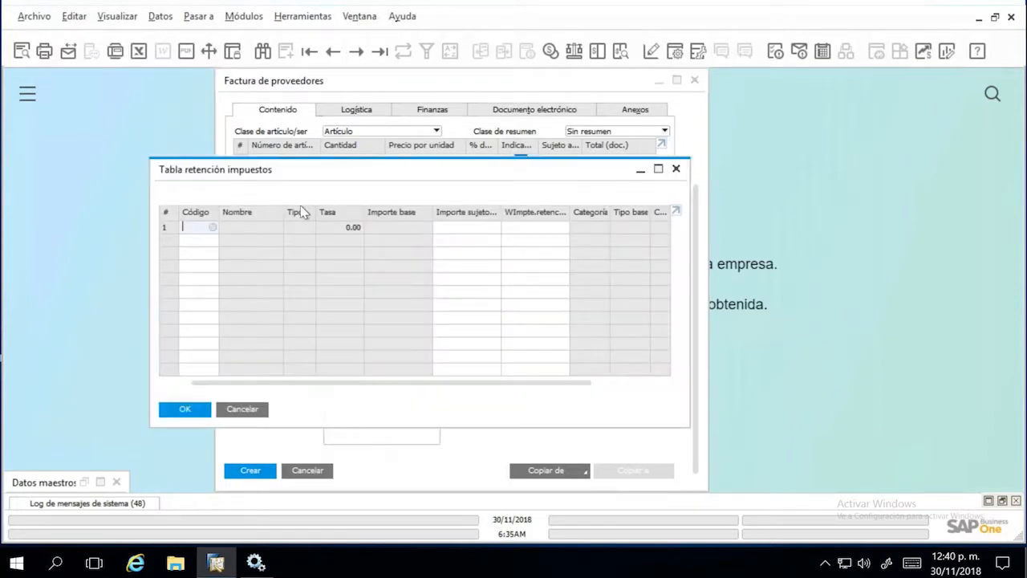
{"action": "left_click", "coordinate": [212, 228]}
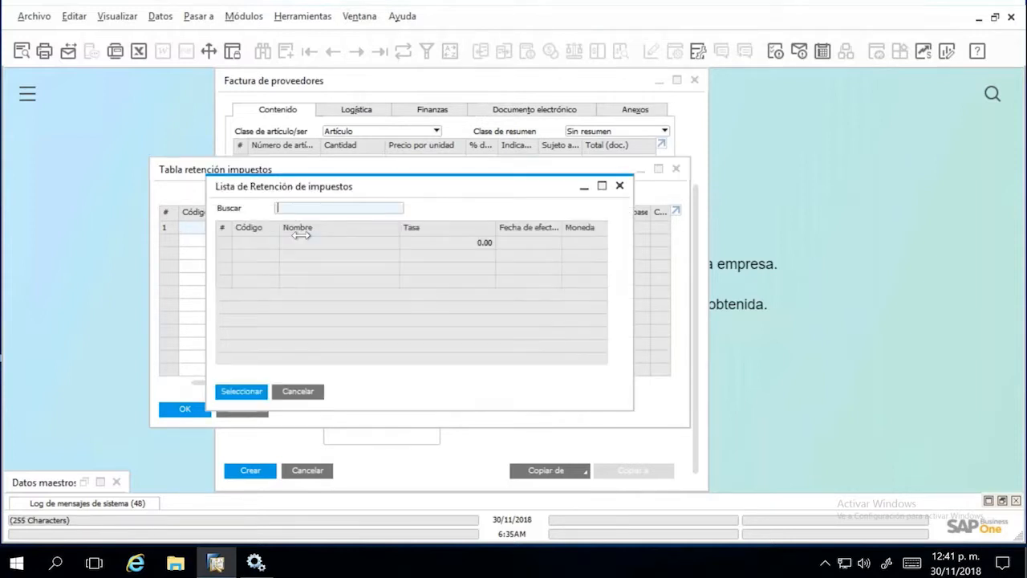
{"action": "left_click", "coordinate": [244, 393]}
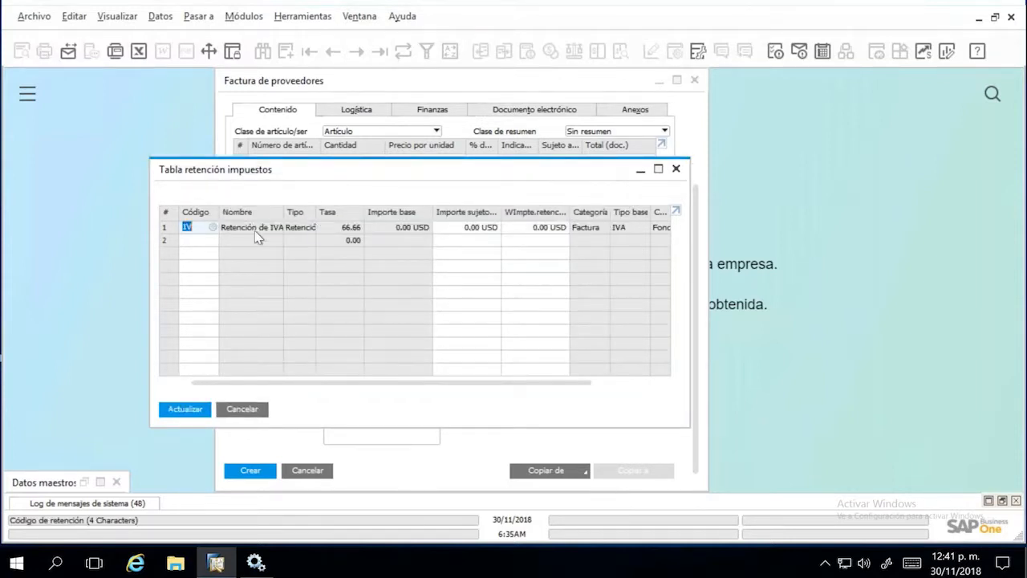
{"action": "left_click", "coordinate": [676, 170]}
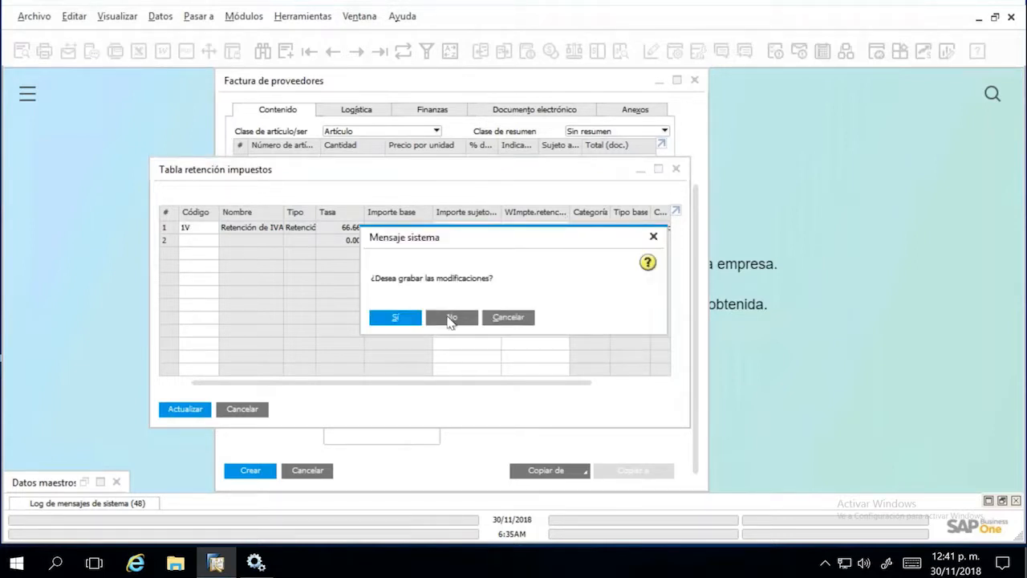
{"action": "left_click", "coordinate": [450, 318]}
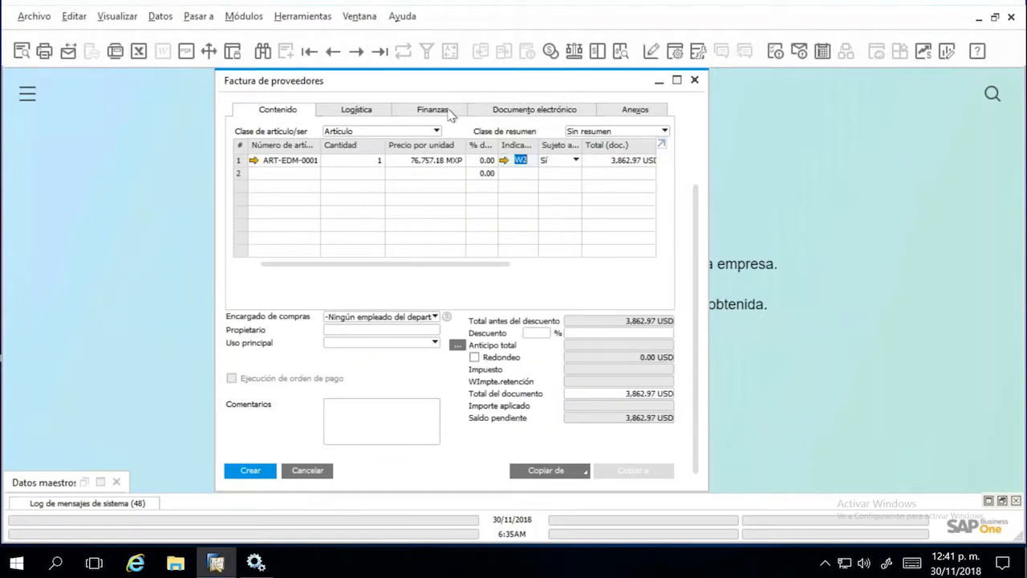
Check the invoice's associated account in its financial details and view that account's record in the chart of accounts.
{"action": "left_click", "coordinate": [433, 109]}
{"action": "scroll", "coordinate": [523, 129], "scroll_direction": "up", "scroll_amount": 3}
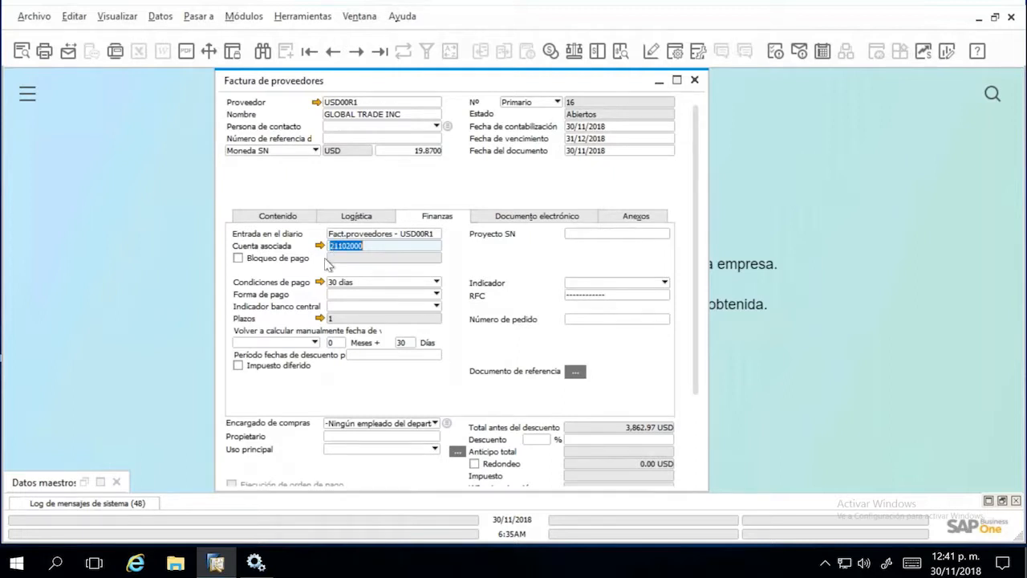
{"action": "left_click", "coordinate": [381, 248]}
{"action": "left_click", "coordinate": [320, 246]}
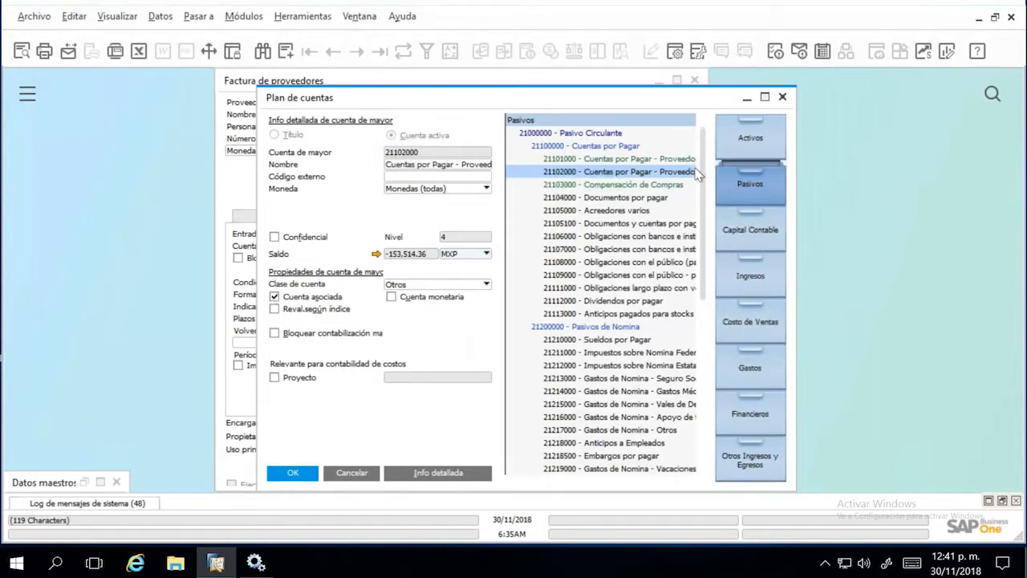
{"action": "left_click", "coordinate": [783, 98]}
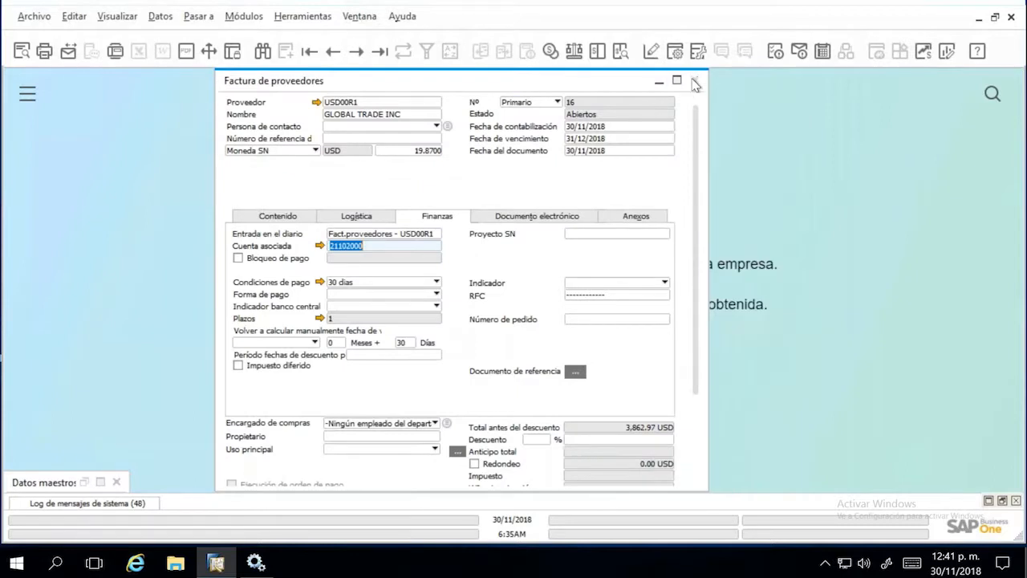
Close the supplier invoice without saving it and restore the minimized GLOBAL TRADE INC master record.
{"action": "left_click", "coordinate": [694, 80]}
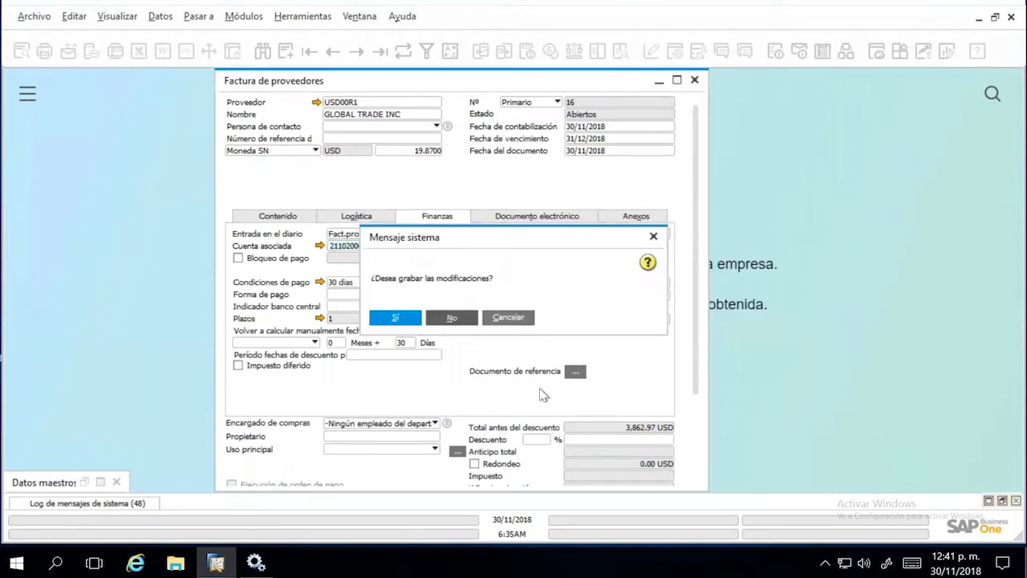
{"action": "left_click", "coordinate": [509, 316]}
{"action": "left_click", "coordinate": [84, 483]}
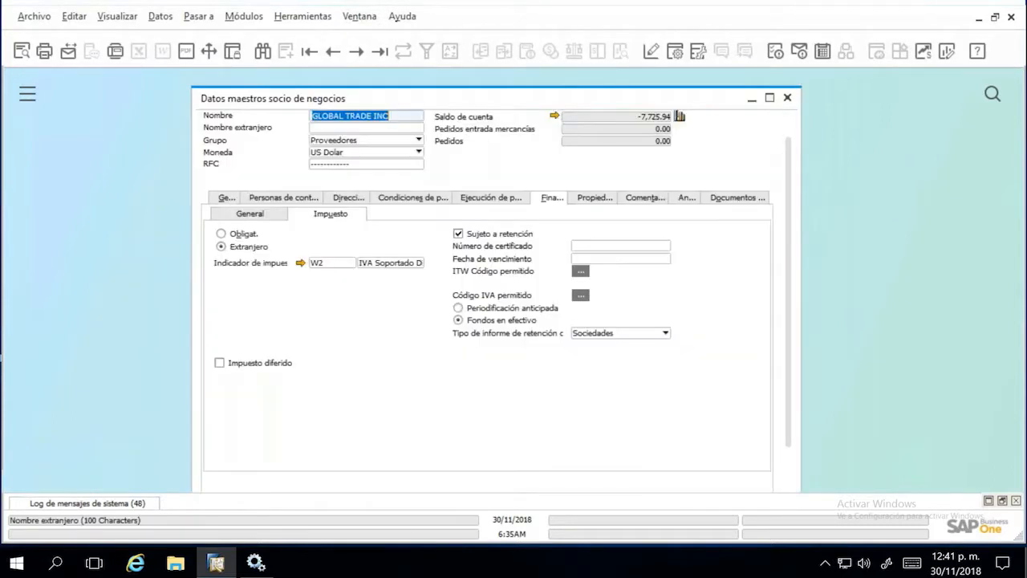
Review the general and tax sections of the supplier's financial settings in the master record.
{"action": "left_click_drag", "start_coordinate": [324, 90], "coordinate": [285, 69]}
{"action": "left_click", "coordinate": [210, 193]}
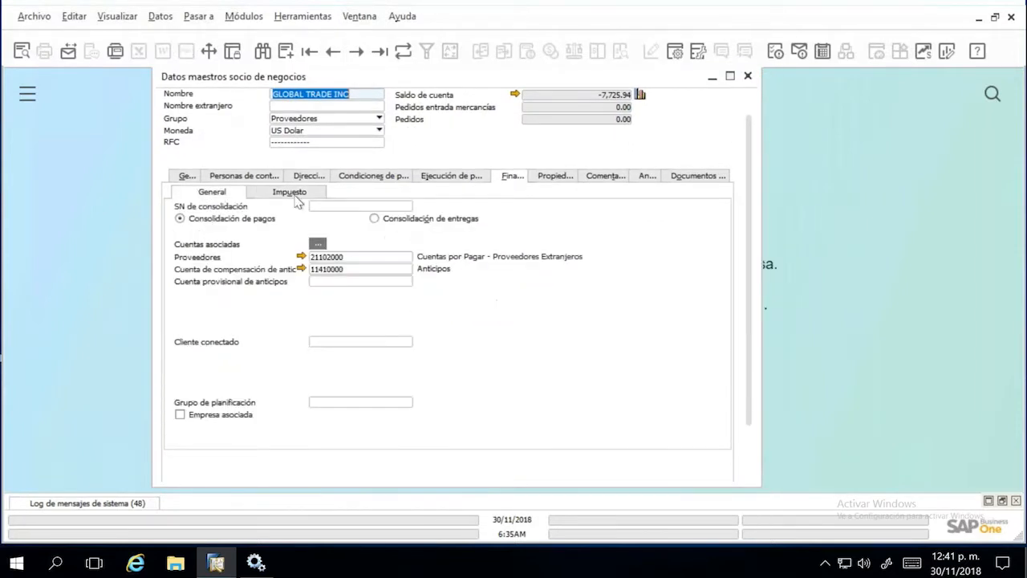
{"action": "left_click", "coordinate": [296, 198]}
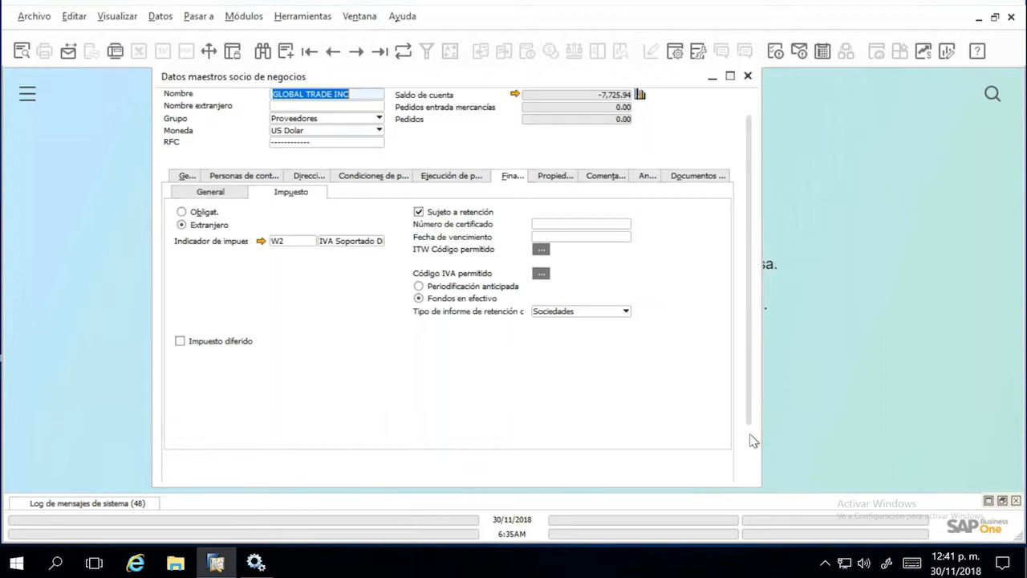
{"action": "scroll", "coordinate": [750, 442], "scroll_direction": "down", "scroll_amount": 2}
{"action": "scroll", "coordinate": [746, 208], "scroll_direction": "up", "scroll_amount": 3}
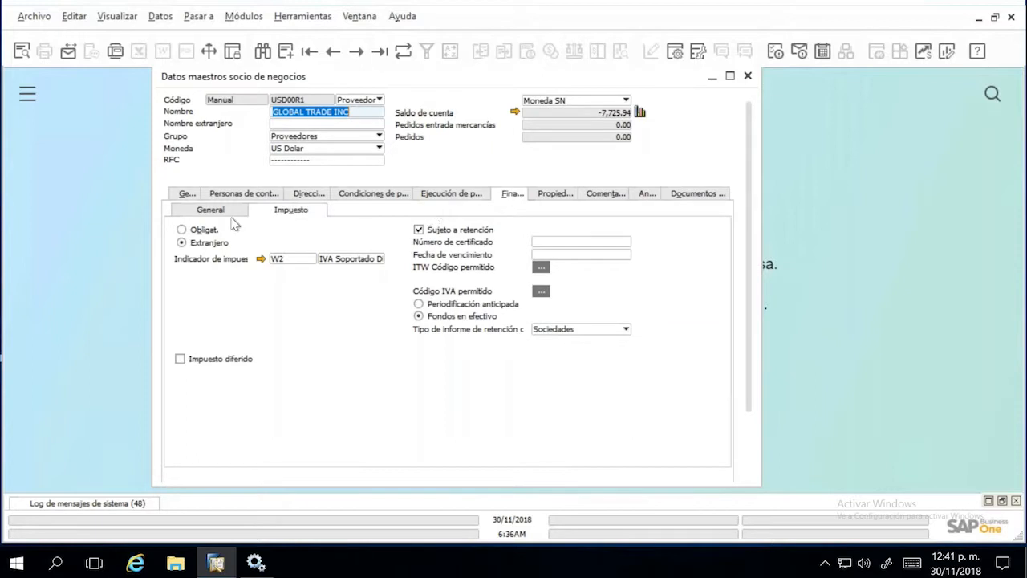
{"action": "left_click", "coordinate": [212, 212]}
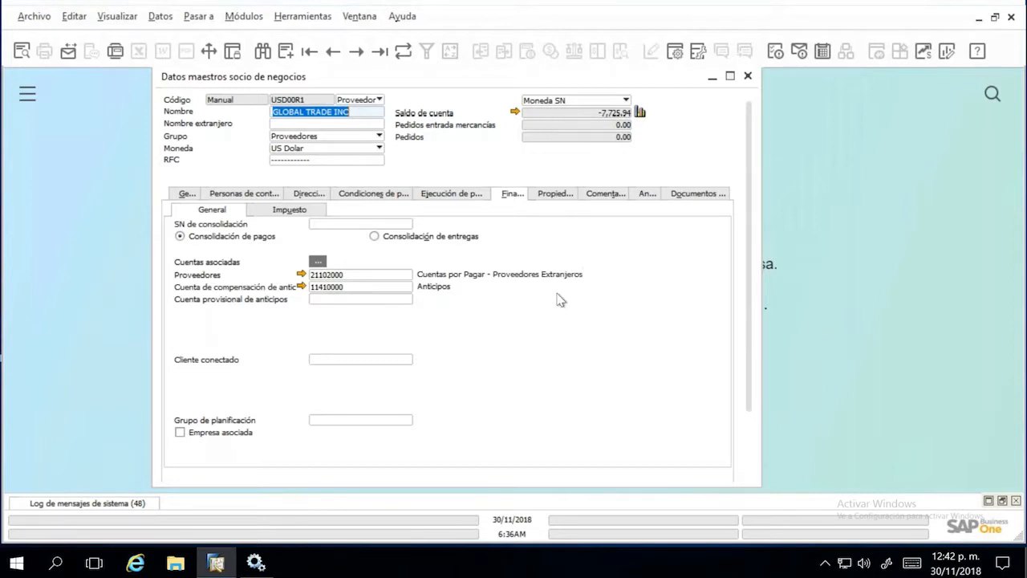
Clear the supplier's payables account and view the accounts available for it, cancelling the list without selecting one.
{"action": "left_click", "coordinate": [353, 276]}
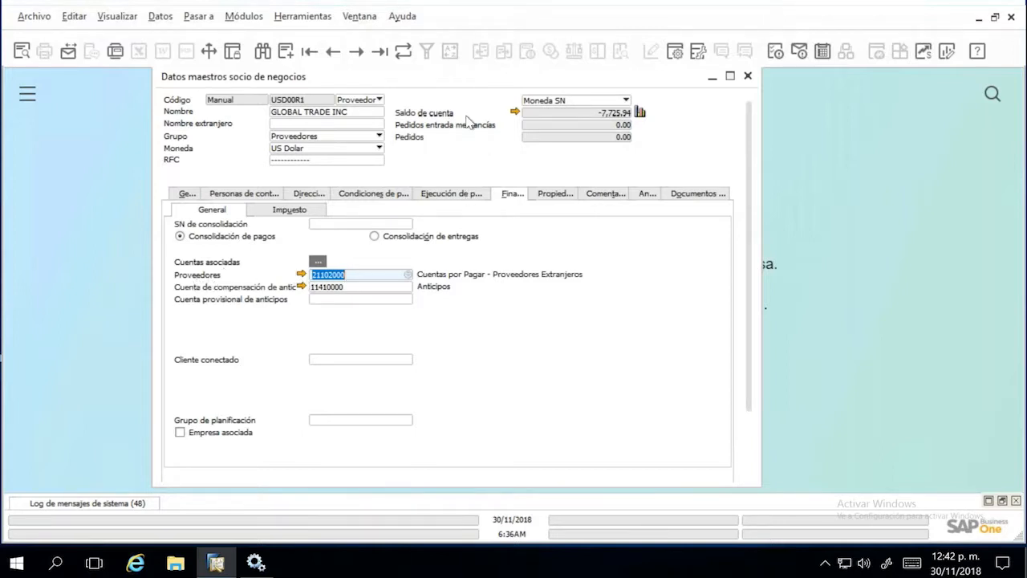
{"action": "left_click", "coordinate": [368, 277]}
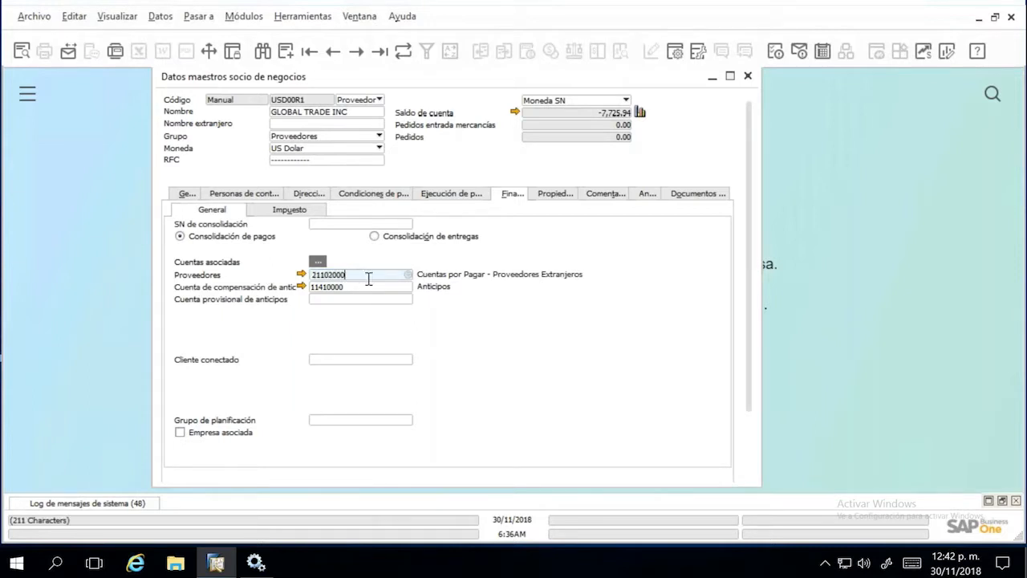
{"action": "key", "text": "BackSpace"}
{"action": "key", "text": "BackSpace"}
{"action": "key", "text": "BackSpace"}
{"action": "key", "text": "BackSpace"}
{"action": "key", "text": "BackSpace"}
{"action": "key", "text": "BackSpace"}
{"action": "key", "text": "BackSpace"}
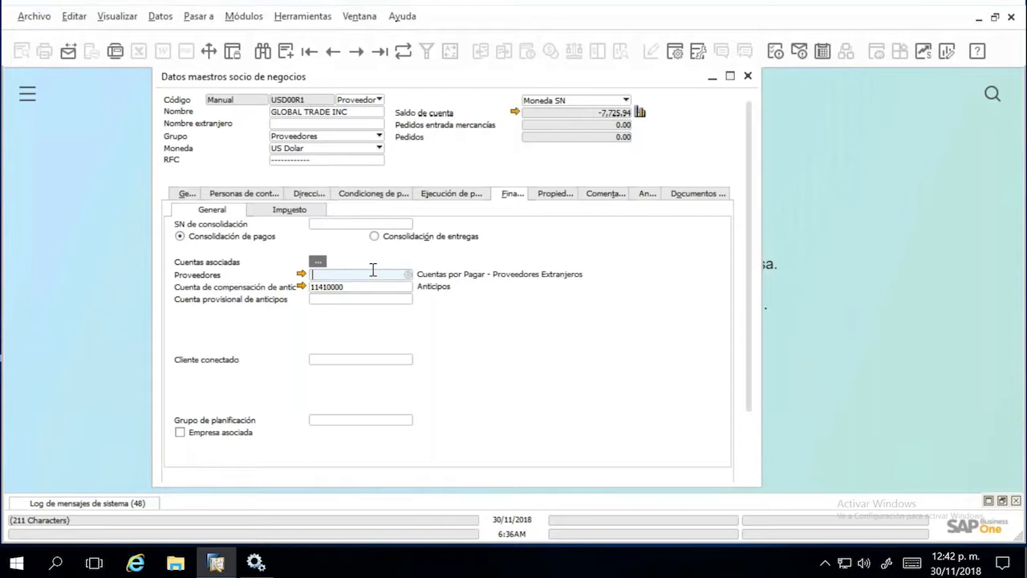
{"action": "key", "text": "Tab"}
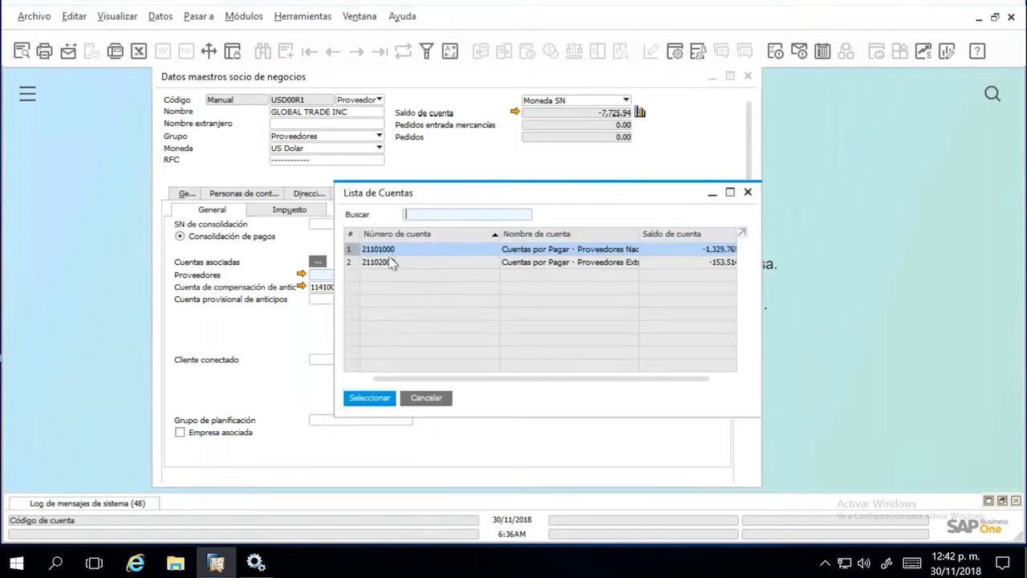
{"action": "left_click", "coordinate": [425, 398]}
Browse the accounts available for the supplier's provisional down payment account, closing the list without selecting one.
{"action": "double_click", "coordinate": [367, 289]}
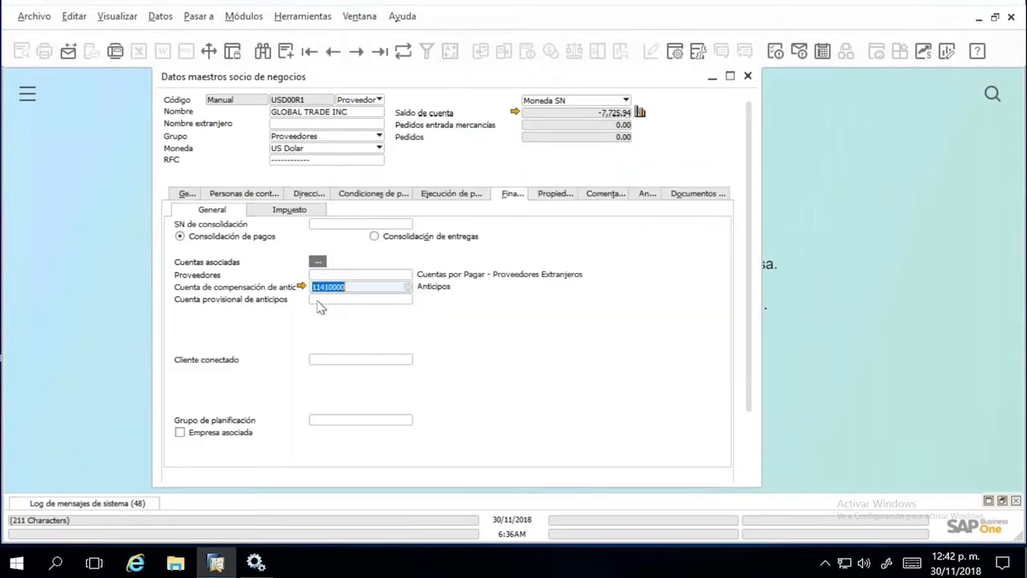
{"action": "left_click", "coordinate": [329, 300]}
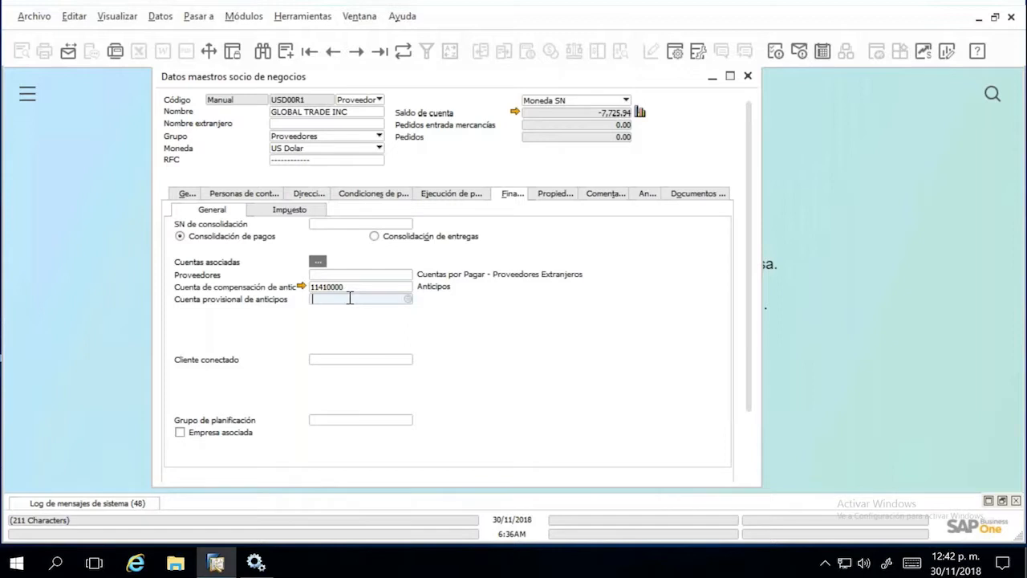
{"action": "key", "text": "Tab"}
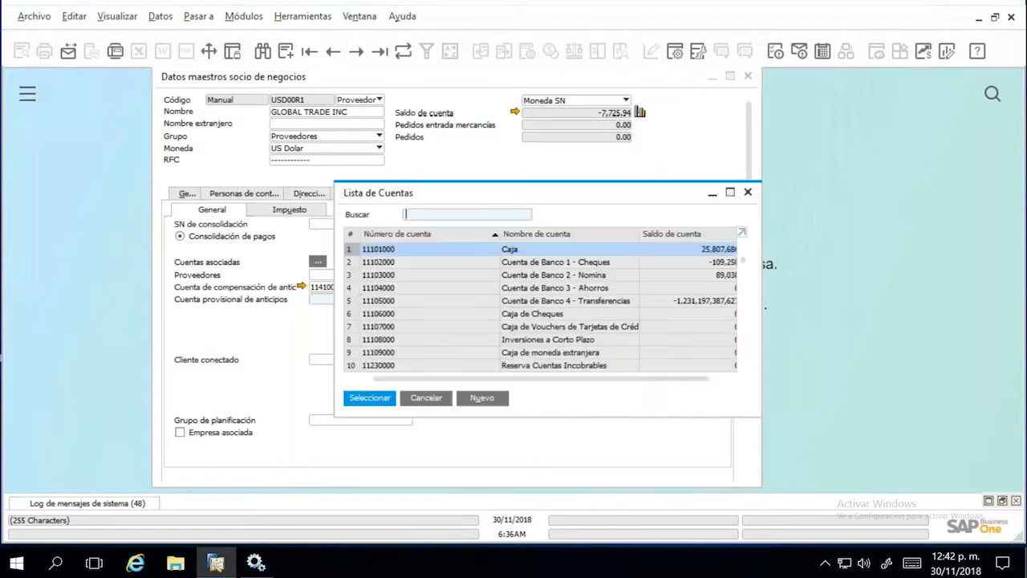
{"action": "scroll", "coordinate": [742, 292], "scroll_direction": "down", "scroll_amount": 5}
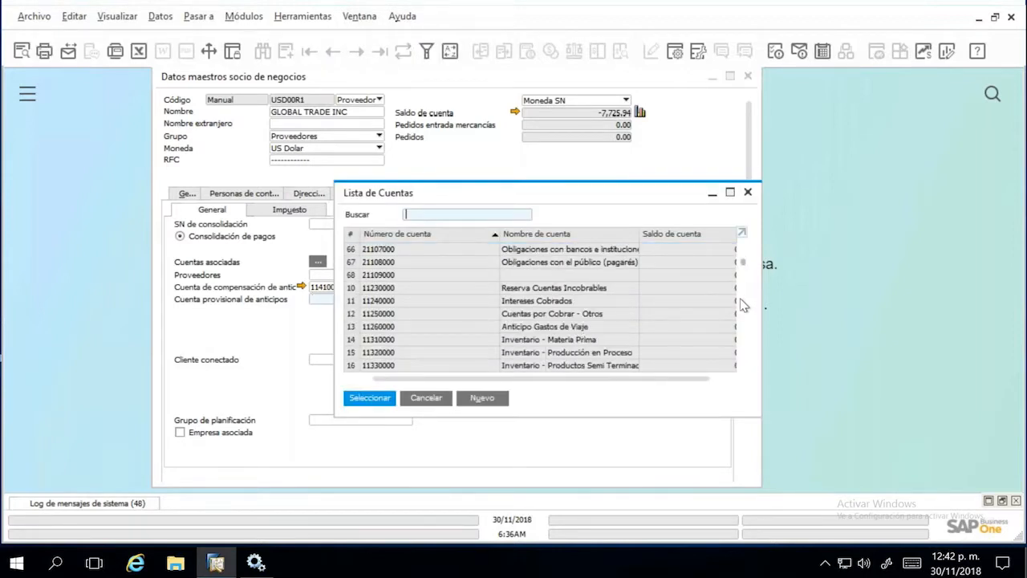
{"action": "scroll", "coordinate": [742, 294], "scroll_direction": "up", "scroll_amount": 5}
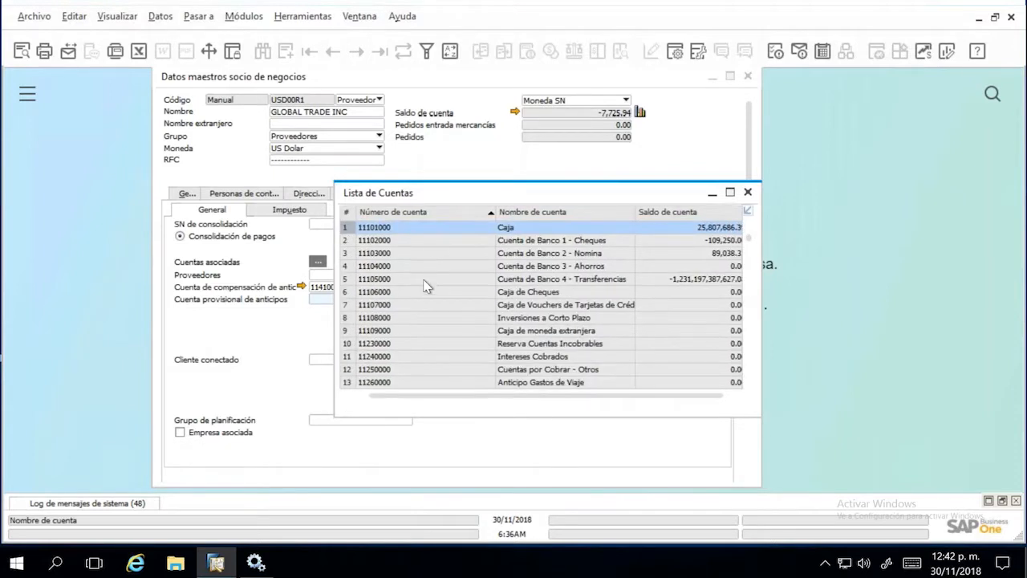
{"action": "left_click", "coordinate": [747, 193]}
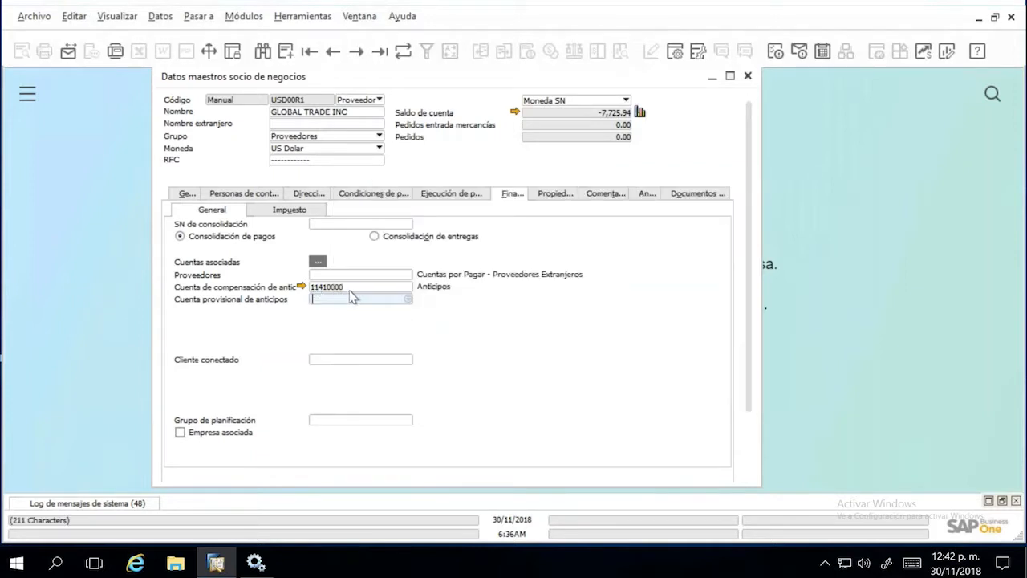
Close the GLOBAL TRADE INC master record, discarding the unsaved account changes.
{"action": "double_click", "coordinate": [379, 288]}
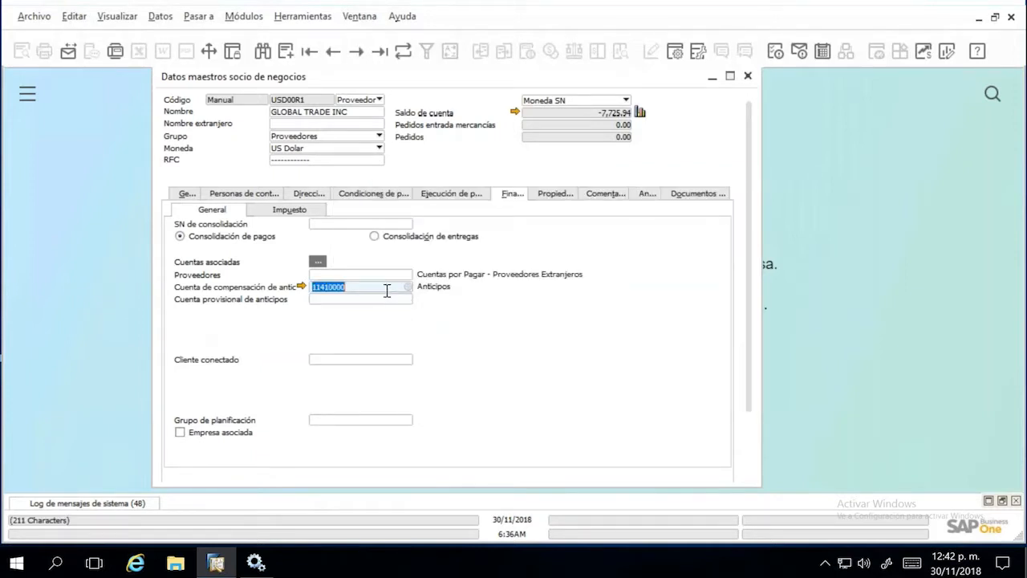
{"action": "left_click", "coordinate": [340, 299]}
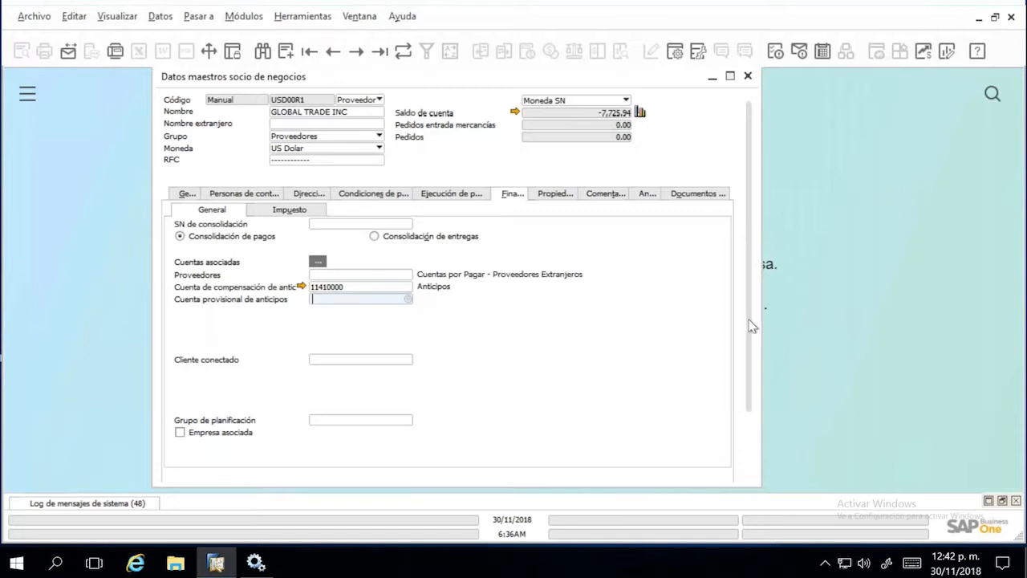
{"action": "scroll", "coordinate": [749, 323], "scroll_direction": "down", "scroll_amount": 3}
{"action": "scroll", "coordinate": [719, 294], "scroll_direction": "up", "scroll_amount": 3}
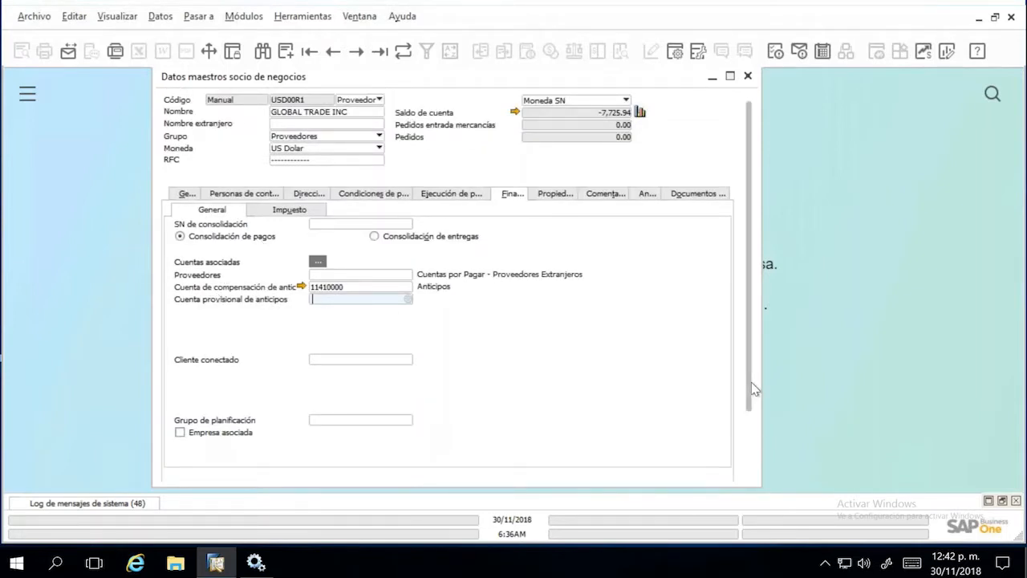
{"action": "scroll", "coordinate": [755, 428], "scroll_direction": "down", "scroll_amount": 3}
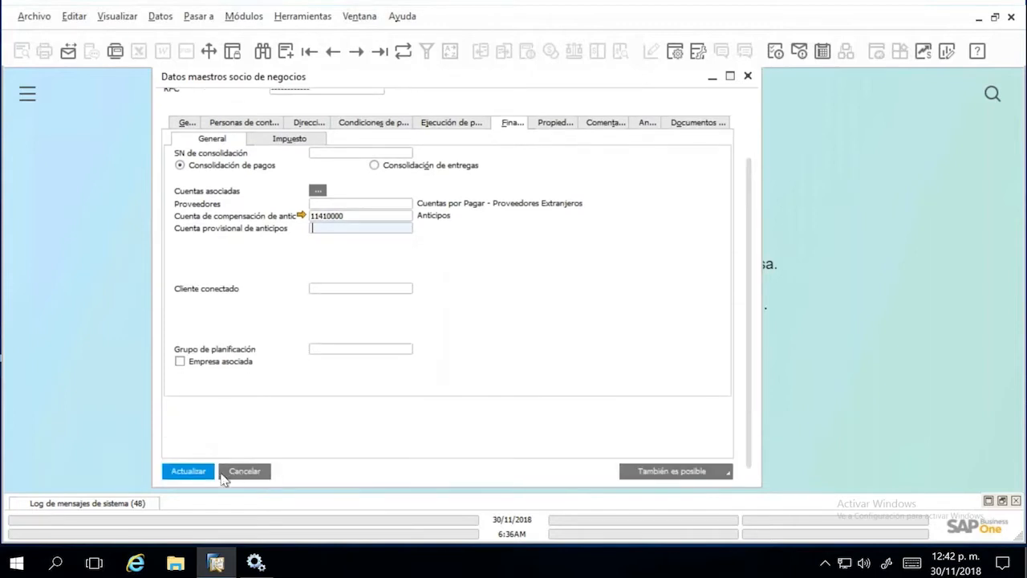
{"action": "left_click", "coordinate": [239, 474]}
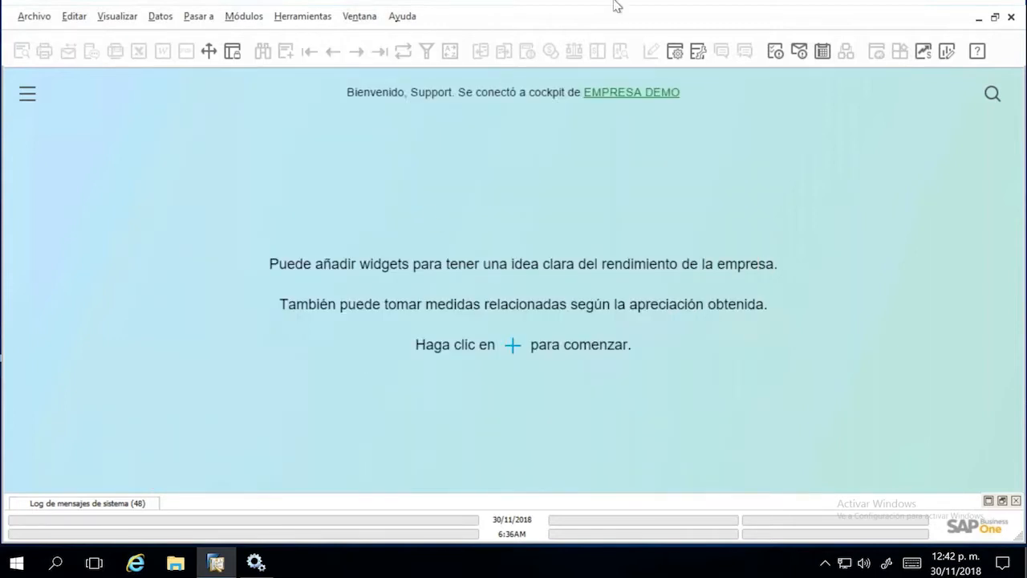
{"action": "left_click", "coordinate": [729, 15]}
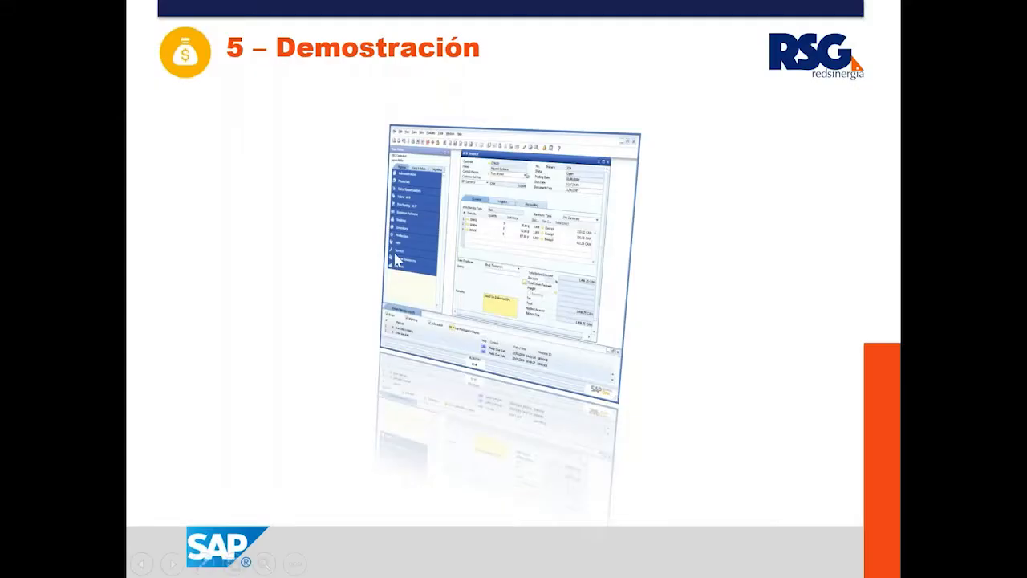
{"action": "left_click", "coordinate": [395, 257]}
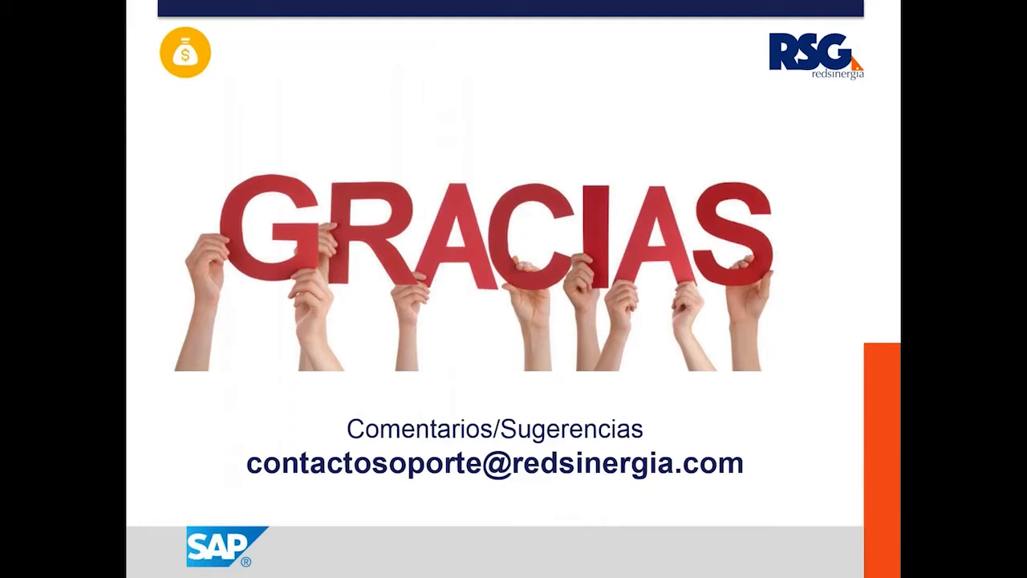